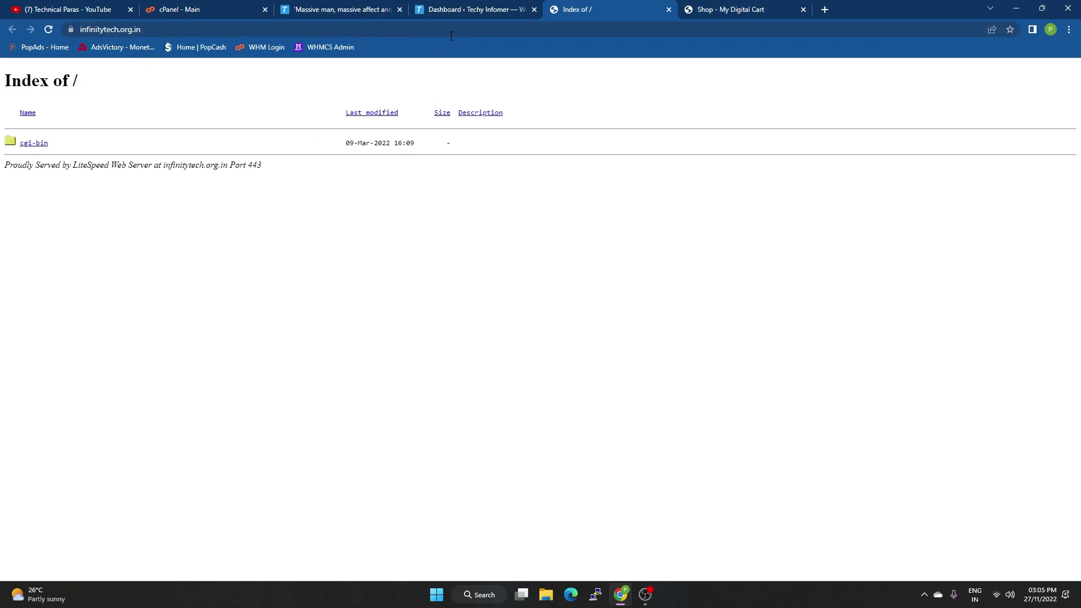
# - Open the Techy Infomer WordPress dashboard, then review the list of all posts
pyautogui.click(466, 13)
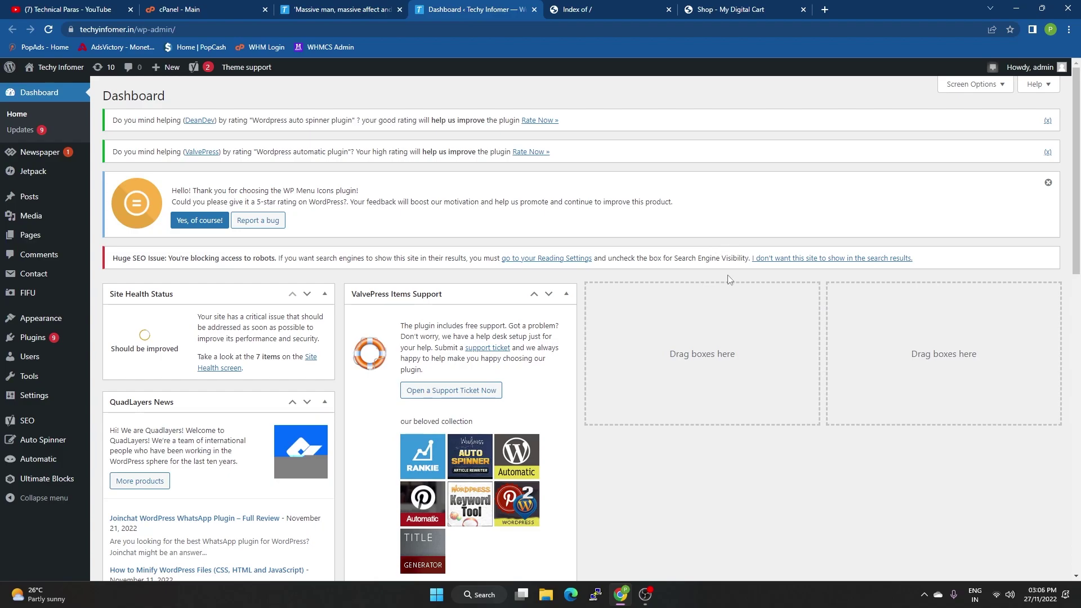
pyautogui.scroll(-15, 777, 365)
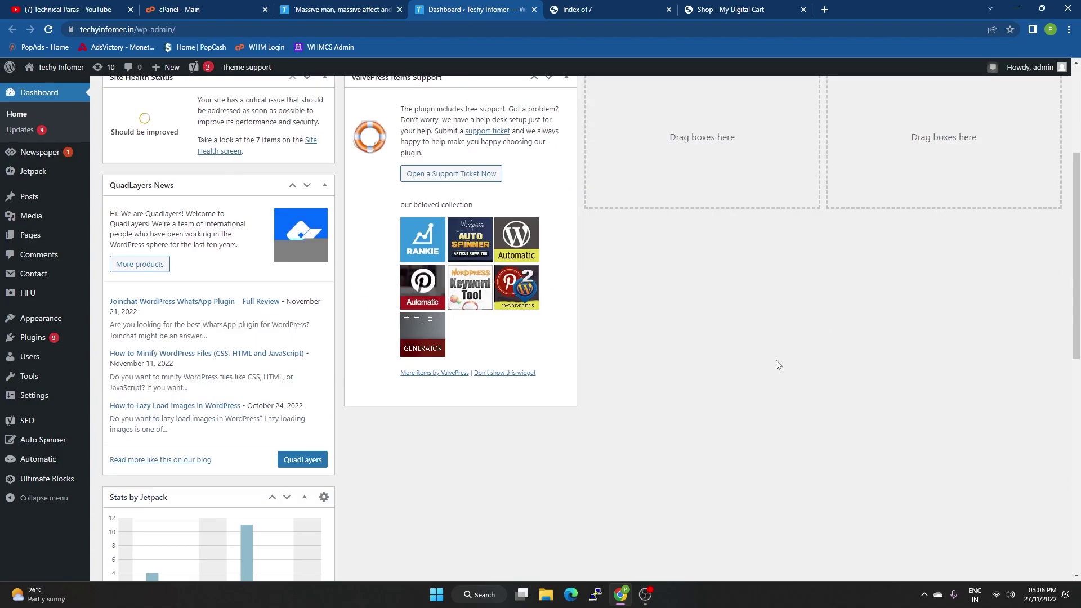
pyautogui.scroll(15, 777, 364)
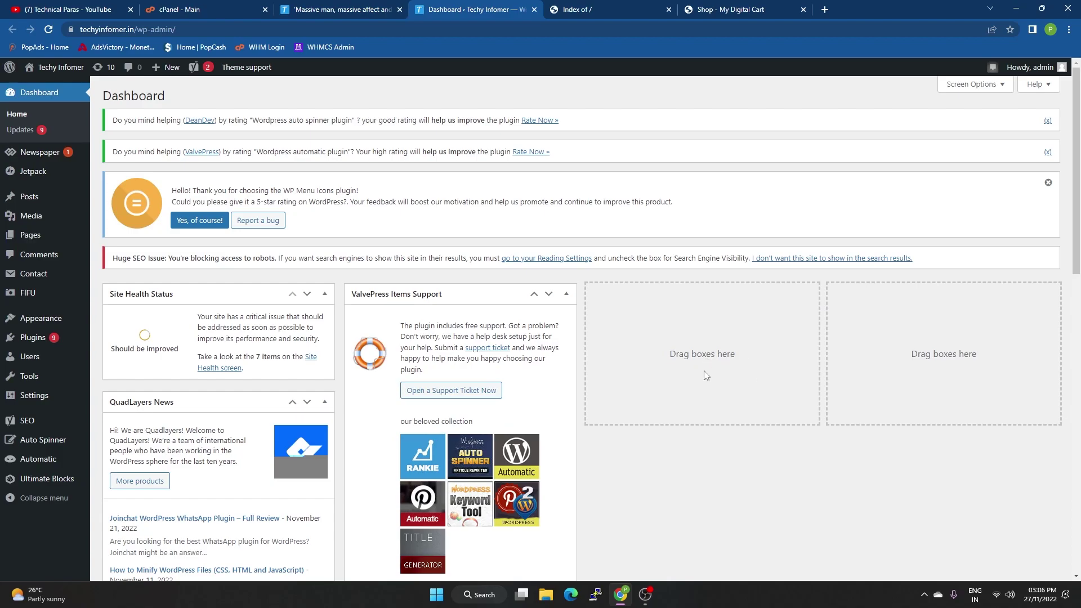
pyautogui.click(29, 196)
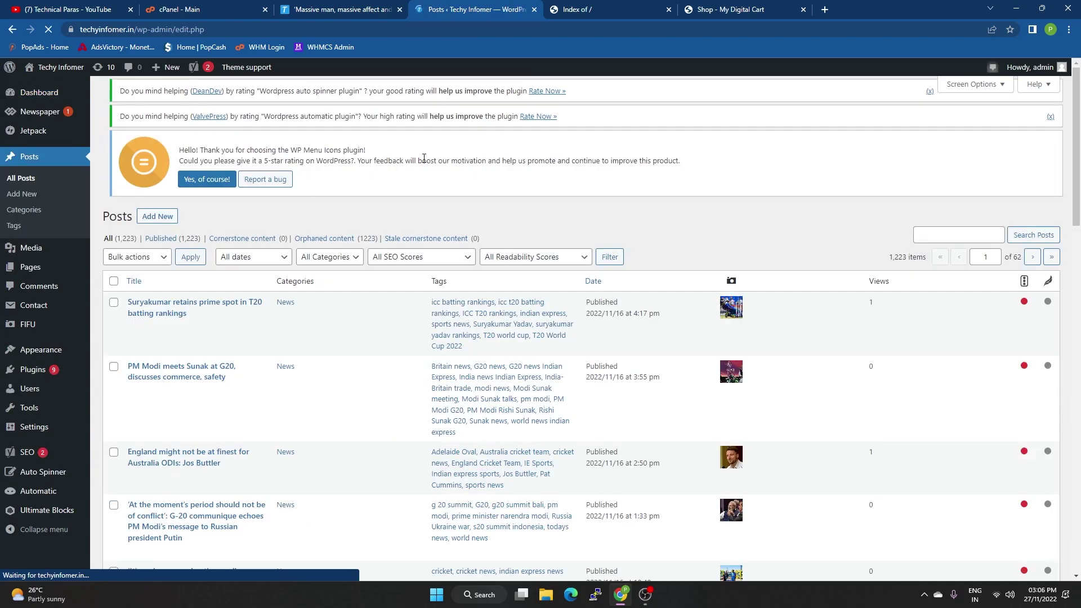
pyautogui.scroll(-12, 380, 285)
pyautogui.scroll(7, 380, 285)
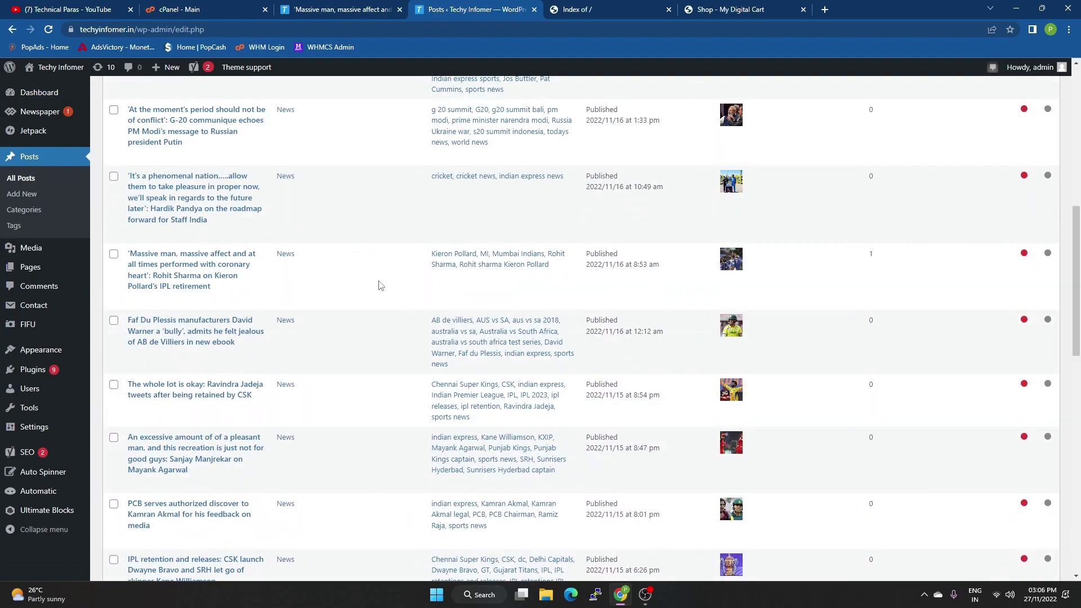
pyautogui.scroll(9, 380, 285)
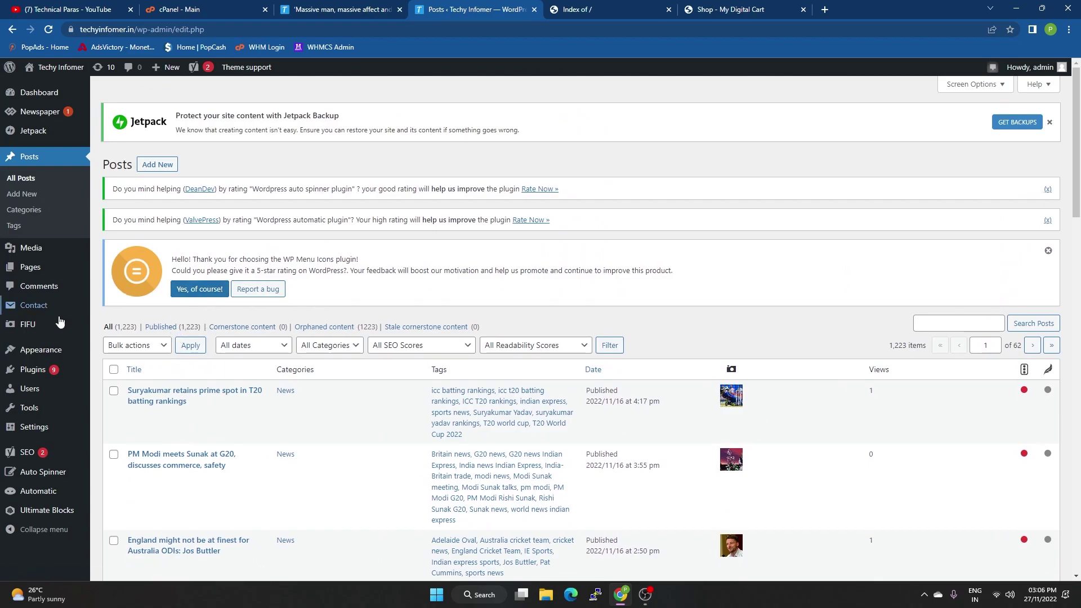
# - Open the site's themes page and examine the active Newspaper theme's details
pyautogui.click(52, 352)
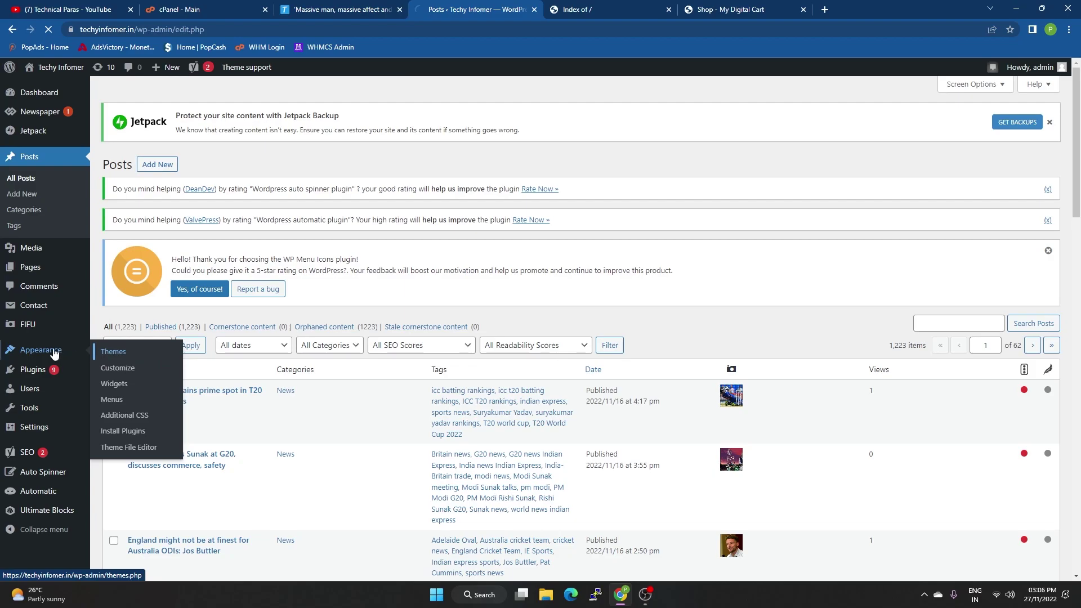
pyautogui.click(265, 386)
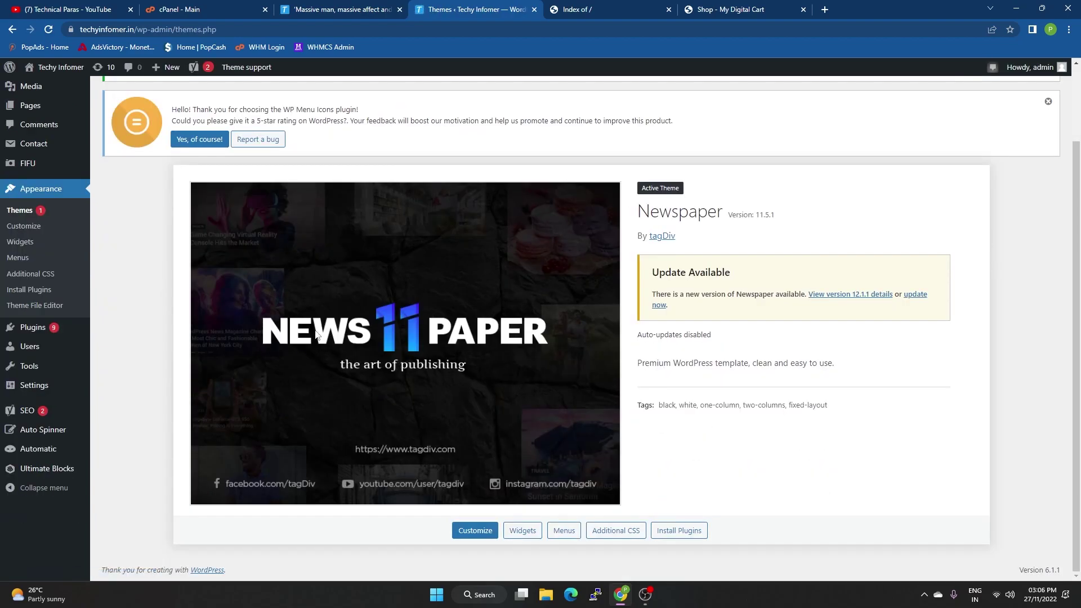
pyautogui.scroll(1, 470, 355)
pyautogui.scroll(-1, 519, 347)
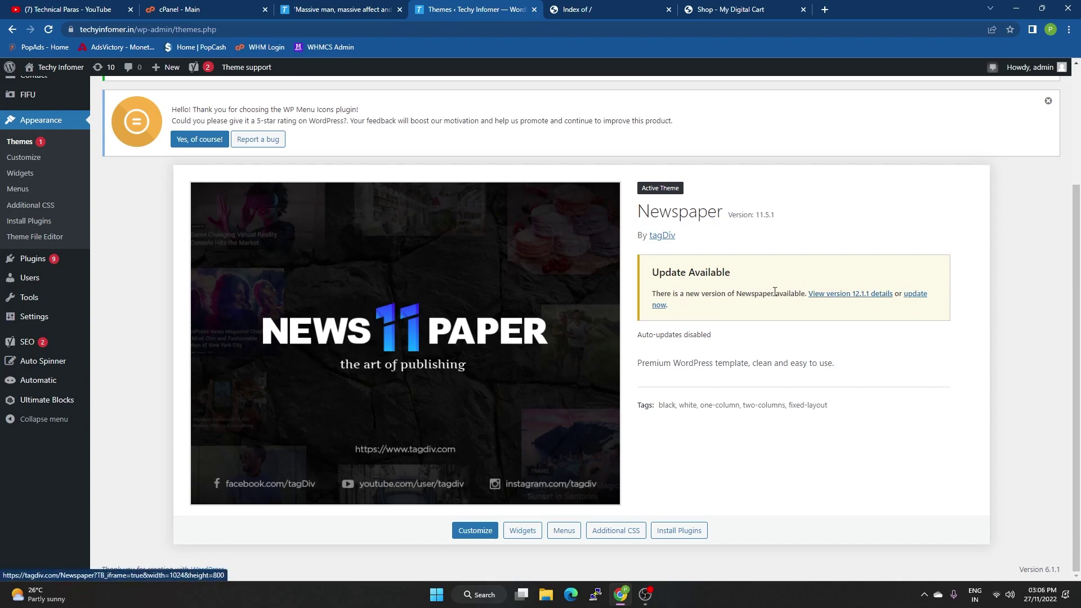
pyautogui.scroll(1, 311, 342)
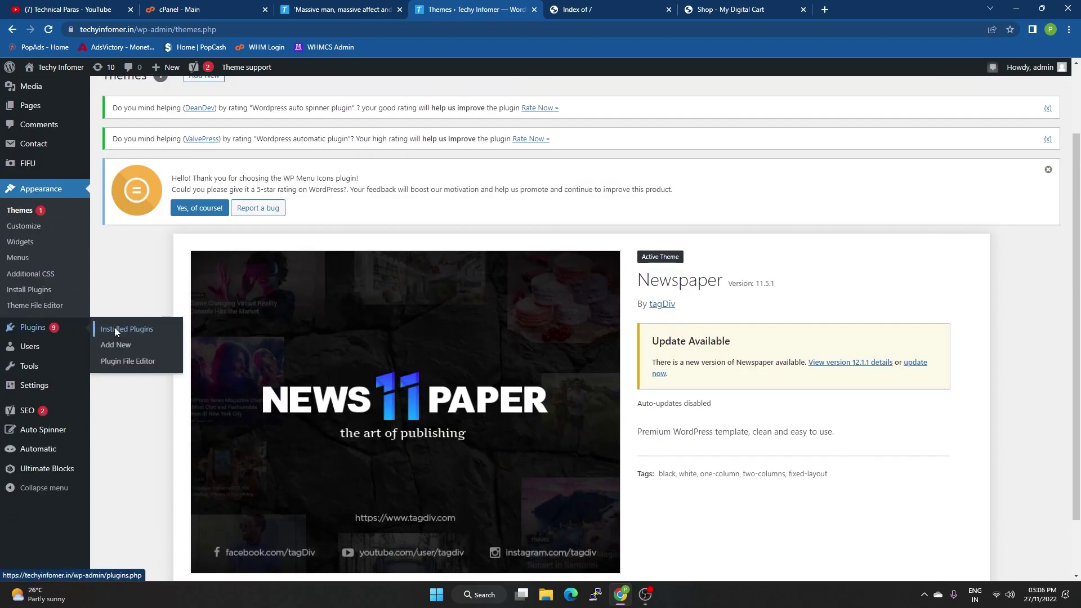
# - Open the installed plugins list and look through the entries from Contact Form 7 down to the WordPress Auto Spinner
pyautogui.click(113, 332)
pyautogui.scroll(-8, 366, 279)
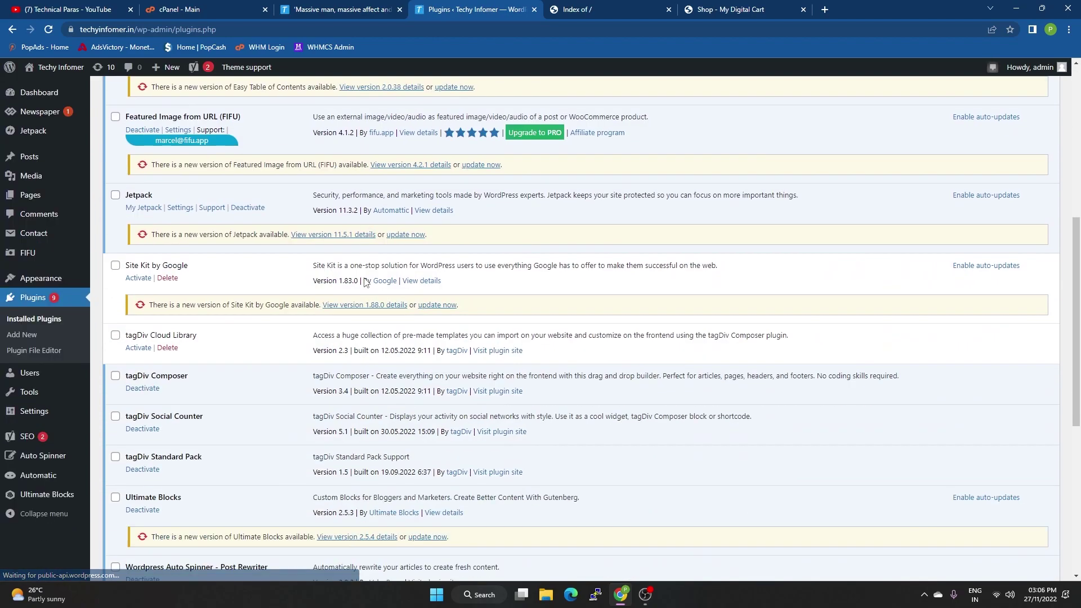
pyautogui.scroll(6, 365, 279)
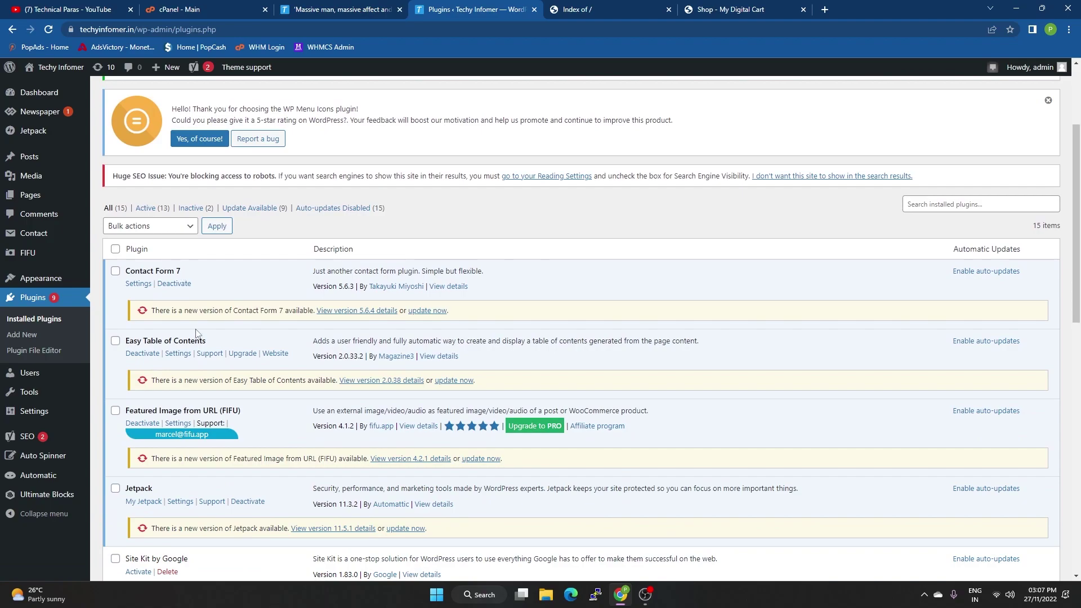
pyautogui.scroll(-3, 217, 329)
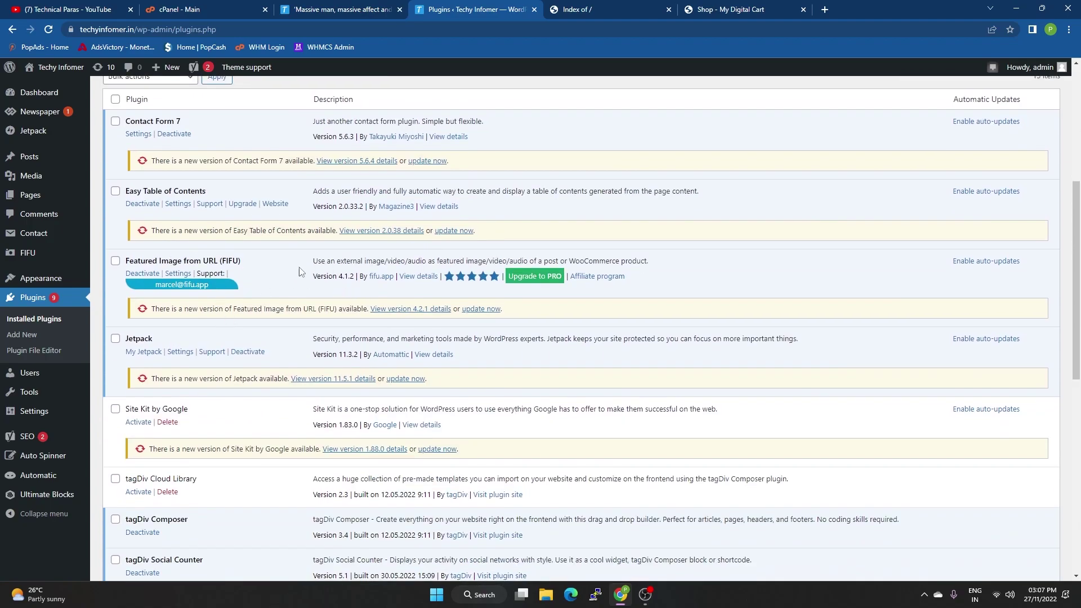
pyautogui.scroll(-1, 318, 231)
pyautogui.scroll(-1, 318, 231)
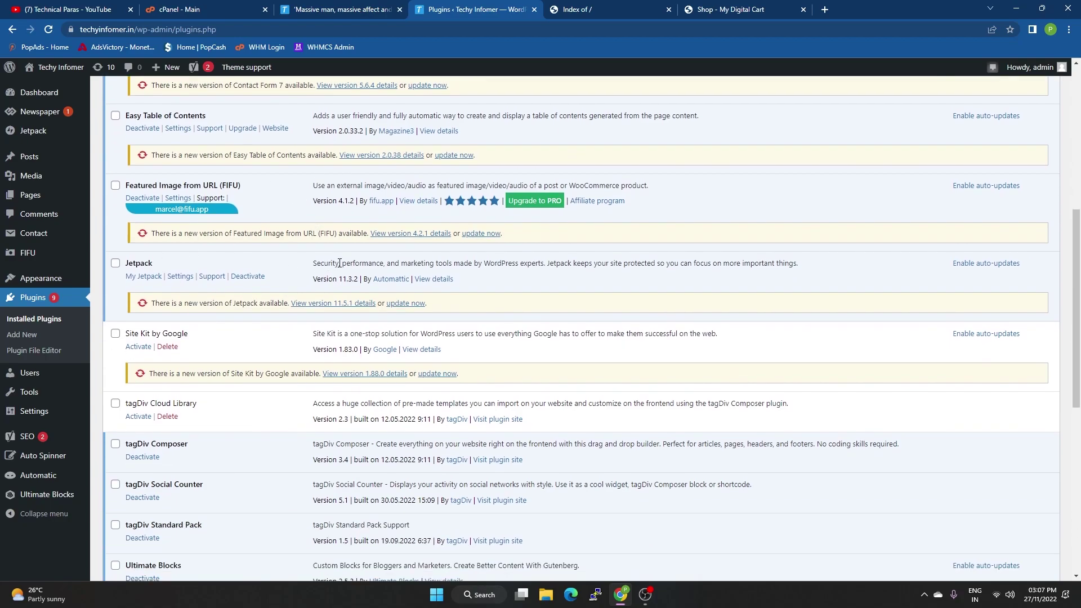
pyautogui.scroll(-1, 339, 263)
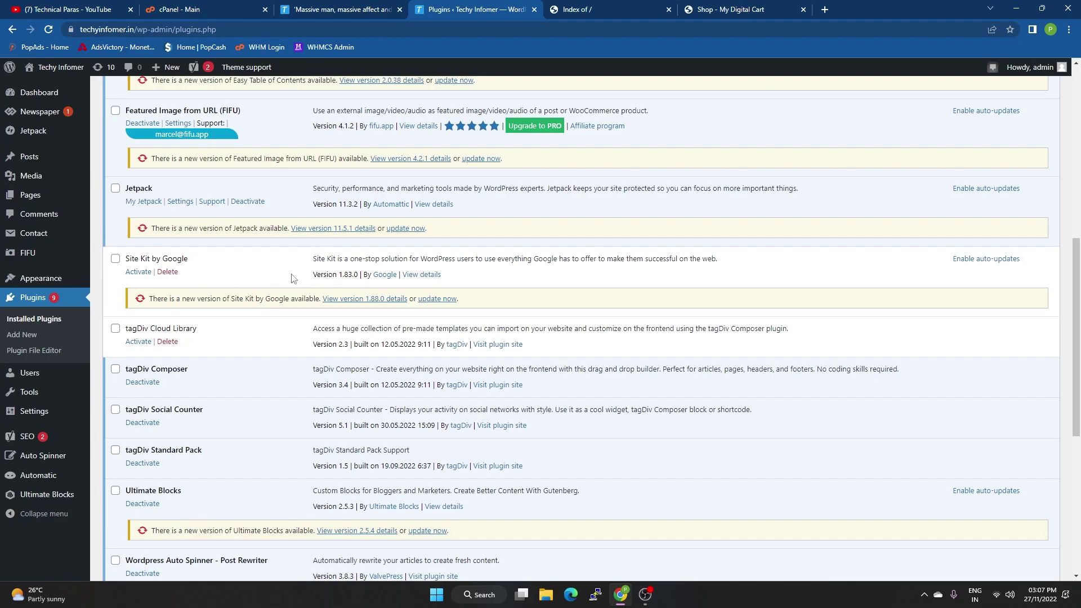
pyautogui.scroll(-1, 256, 290)
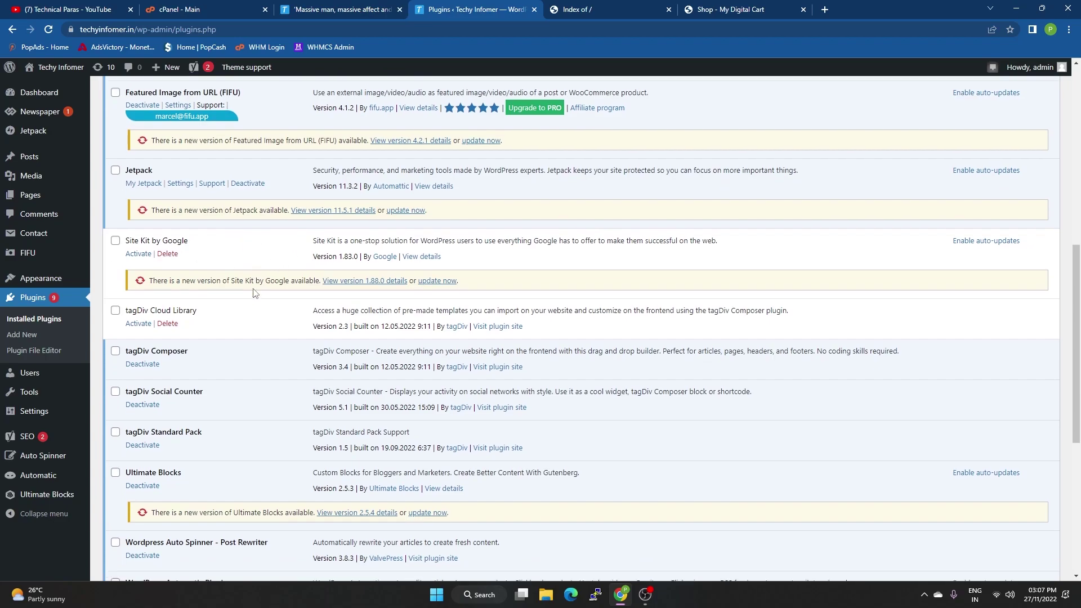
pyautogui.scroll(-3, 241, 303)
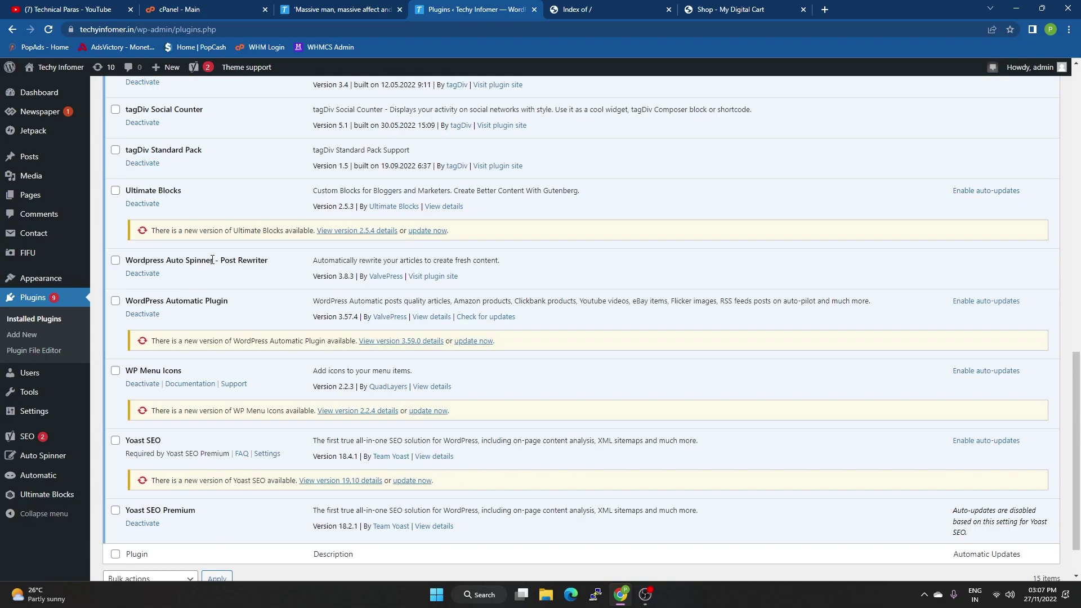
# - Examine the WordPress Automatic, Auto Spinner, WP Menu Icons, Yoast SEO and Yoast SEO Premium entries in the plugin list
pyautogui.moveTo(220, 302); pyautogui.dragTo(125, 302)
pyautogui.moveTo(141, 260); pyautogui.dragTo(272, 261)
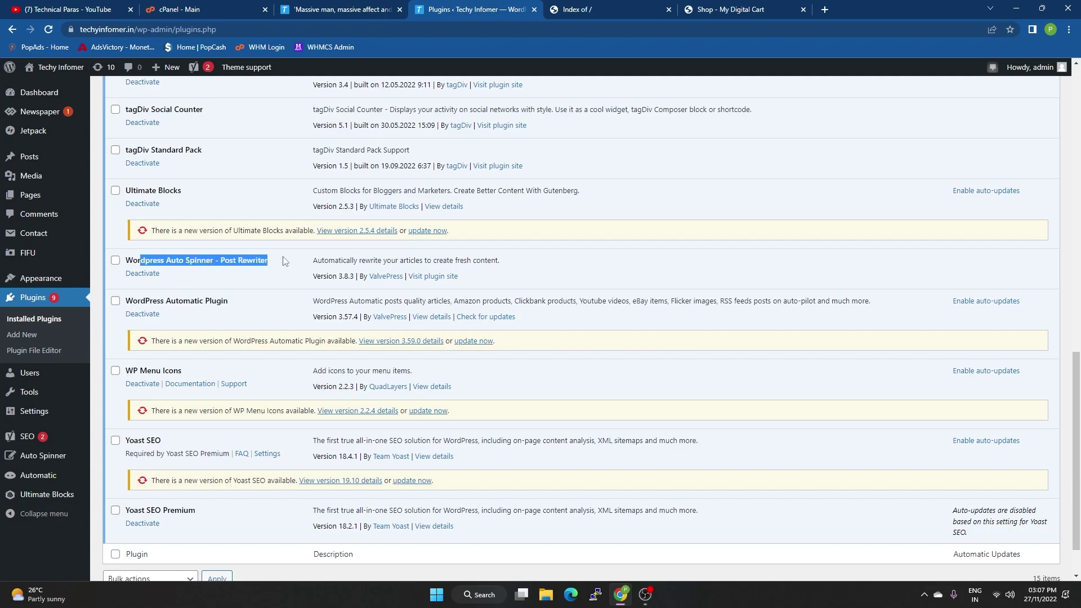
pyautogui.moveTo(37, 479)
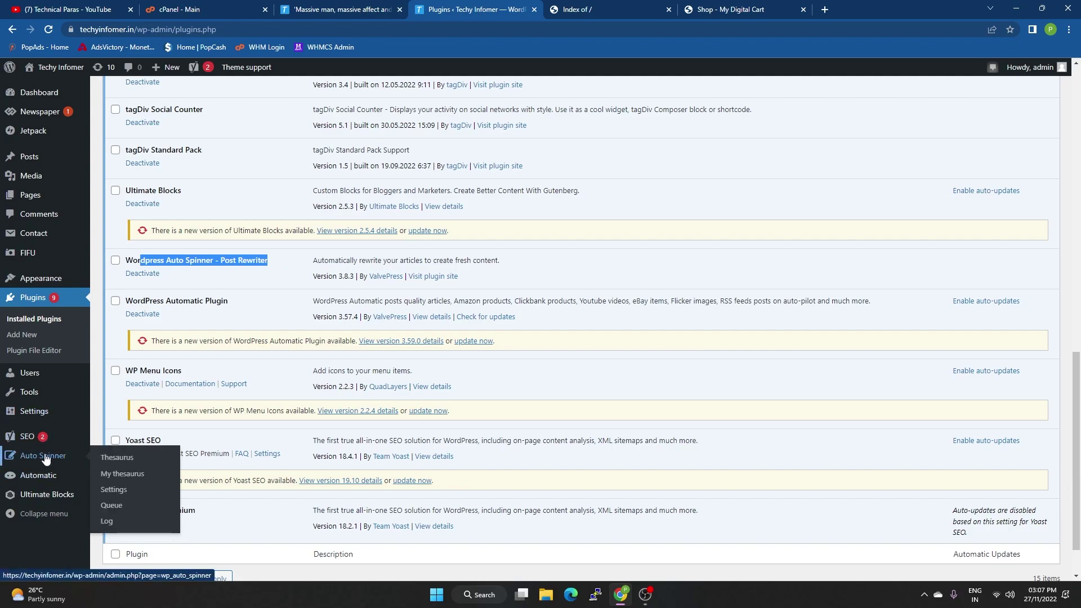
pyautogui.scroll(-1, 327, 314)
pyautogui.moveTo(192, 316); pyautogui.dragTo(106, 322)
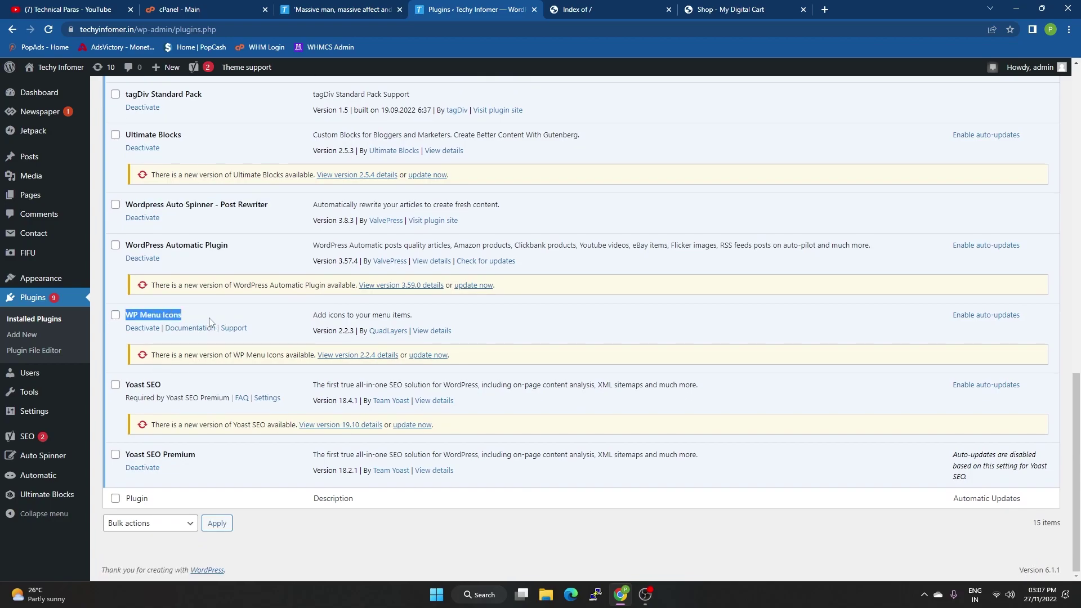
pyautogui.moveTo(189, 396); pyautogui.dragTo(125, 397)
pyautogui.moveTo(197, 455); pyautogui.dragTo(119, 462)
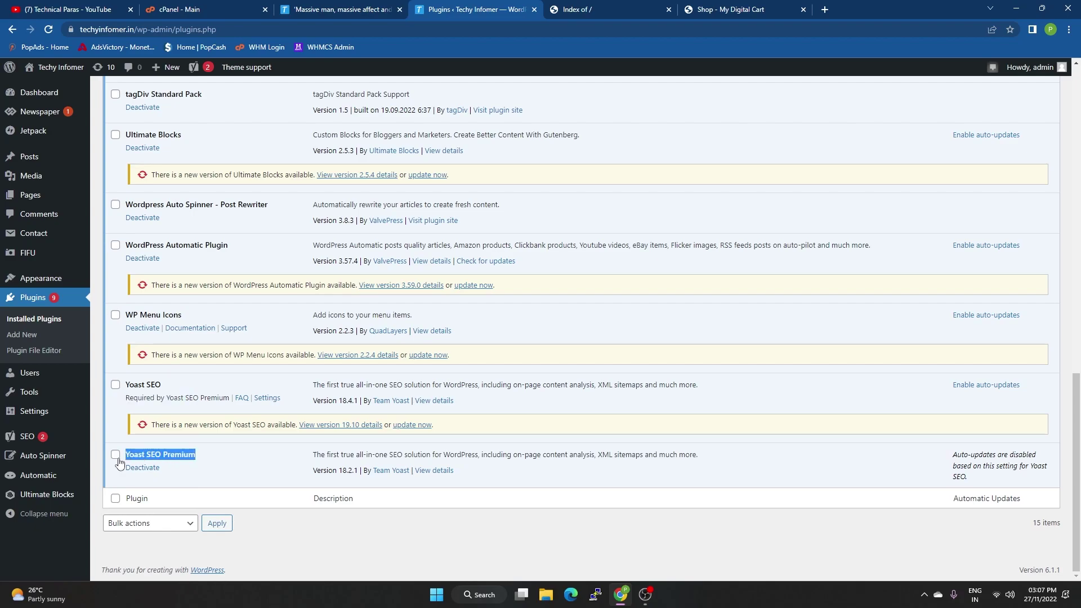
pyautogui.click(220, 470)
# - Look over the complete installed plugins list again, from Contact Form 7 to Yoast SEO Premium
pyautogui.scroll(15, 394, 467)
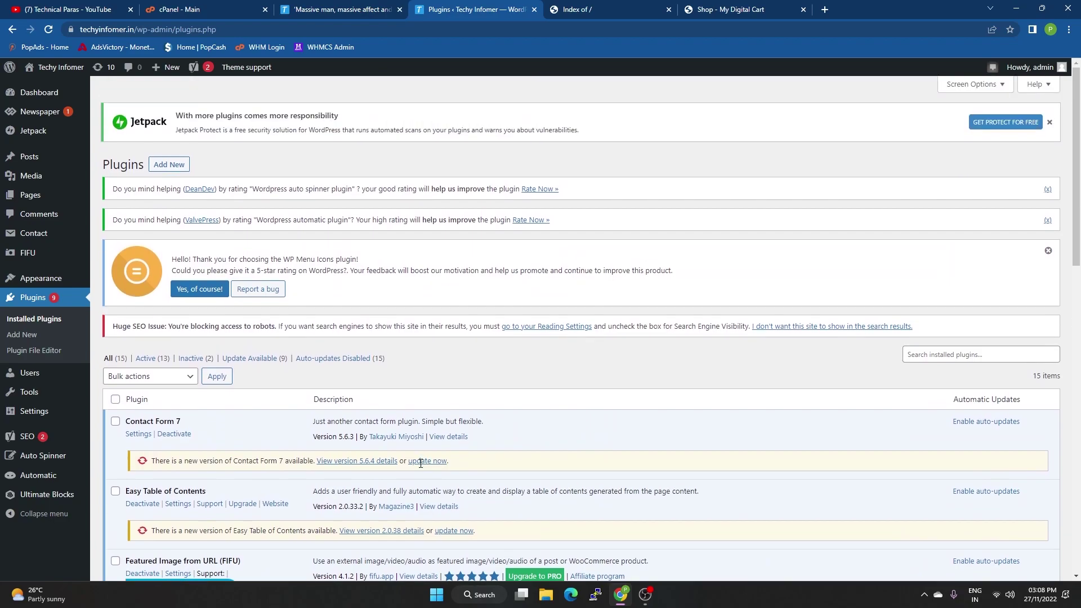
pyautogui.scroll(-15, 507, 439)
pyautogui.scroll(15, 632, 402)
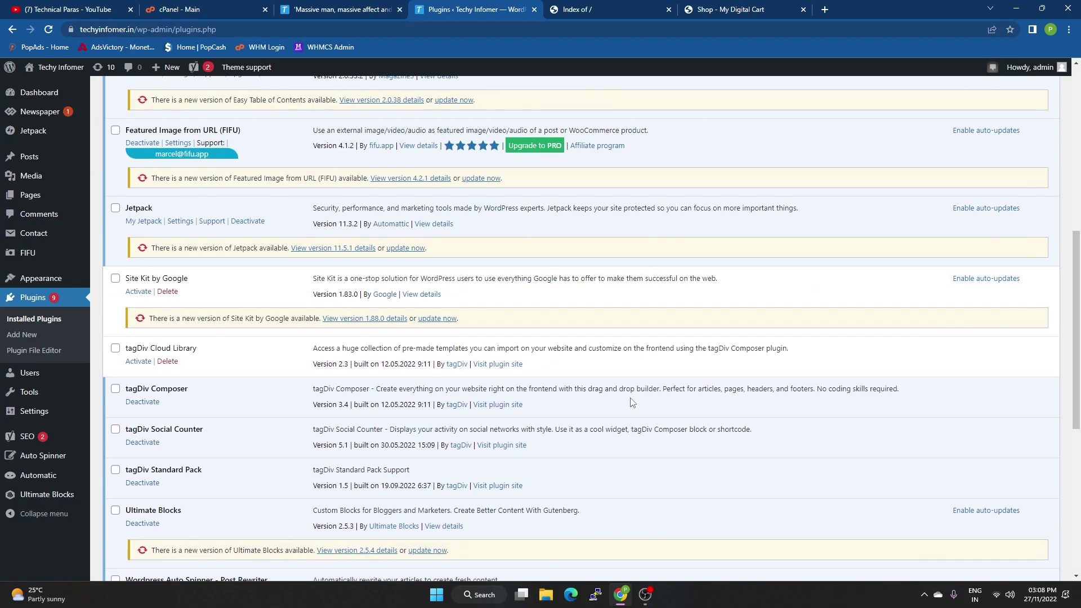
pyautogui.scroll(-14, 632, 402)
pyautogui.scroll(-1, 632, 402)
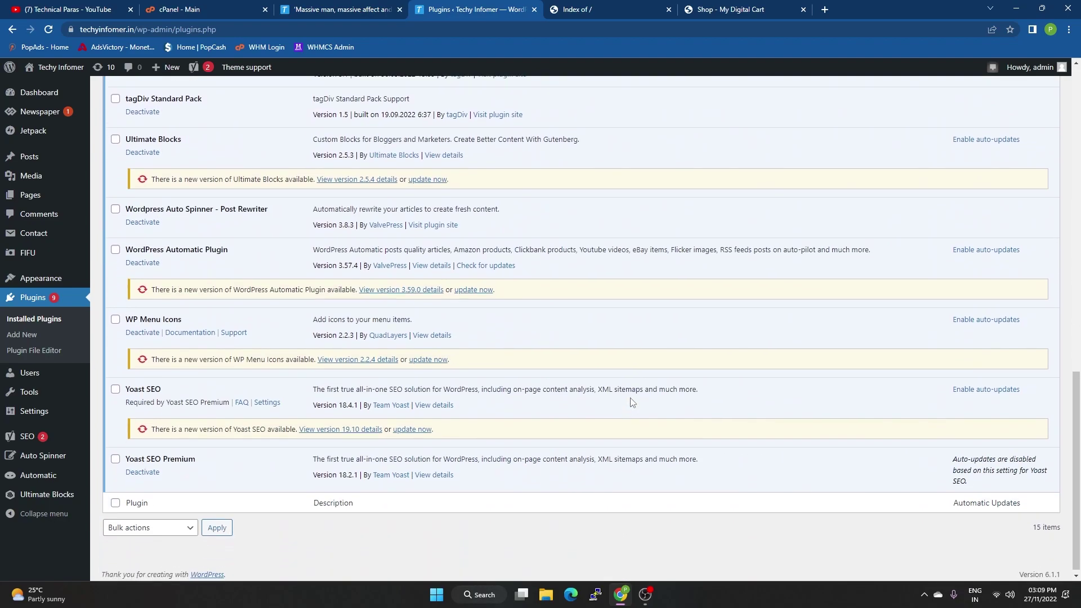
pyautogui.scroll(4, 632, 402)
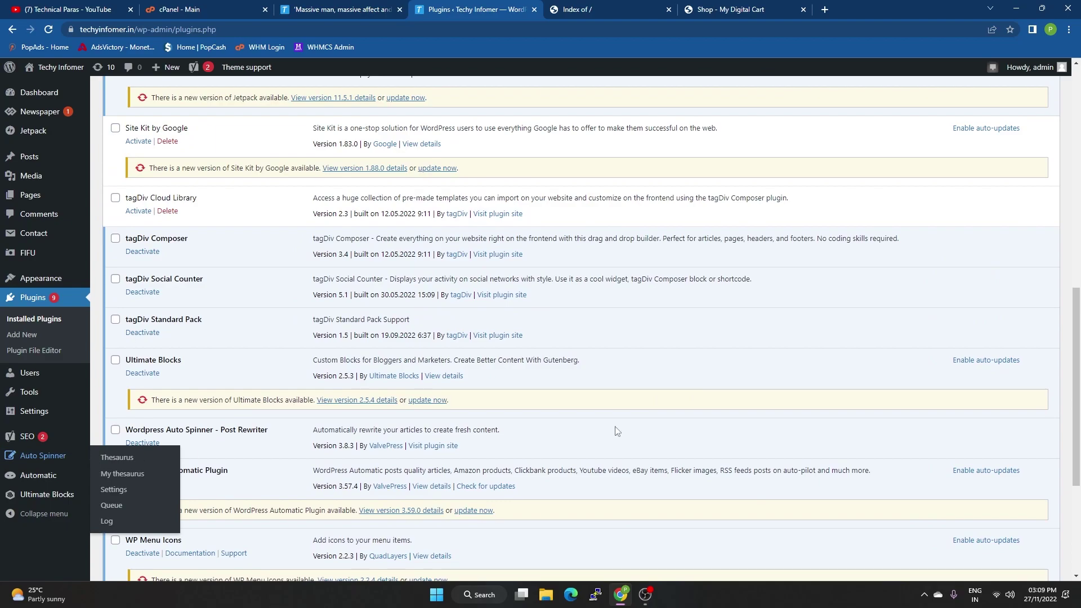
pyautogui.scroll(-4, 715, 380)
pyautogui.scroll(20, 707, 383)
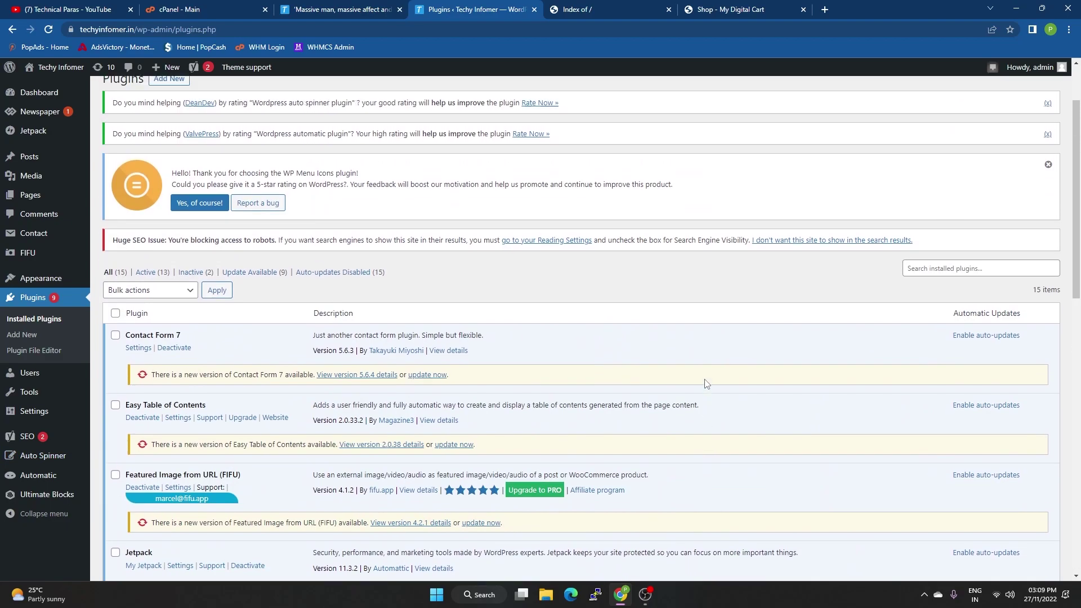
pyautogui.scroll(-5, 707, 383)
pyautogui.scroll(-9, 707, 384)
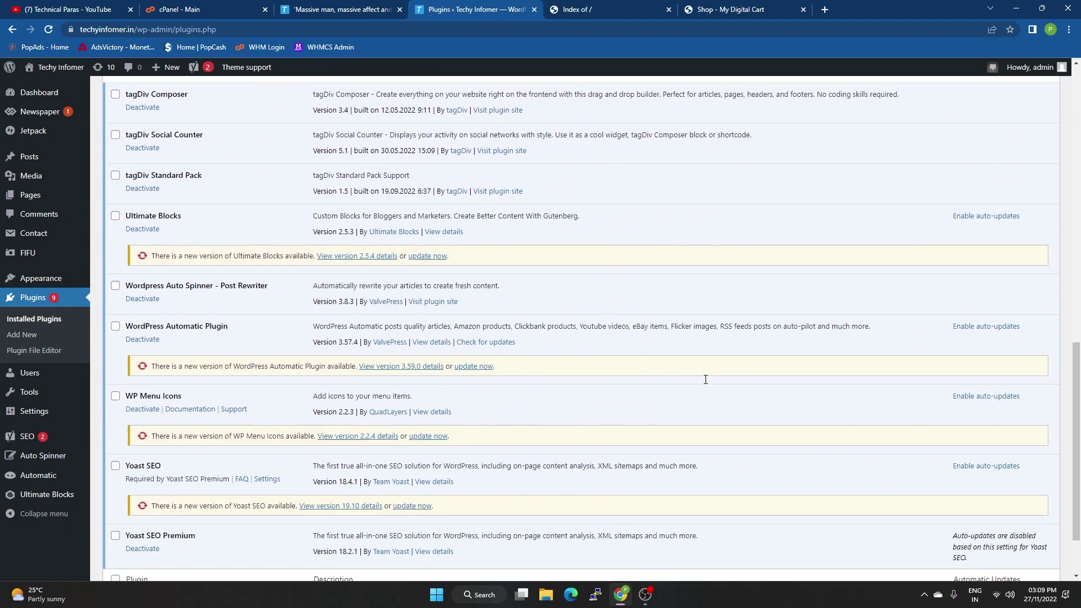
pyautogui.scroll(8, 712, 387)
# - Switch to the live Techy Infomer site, open its home page and look through the published news posts
pyautogui.click(318, 6)
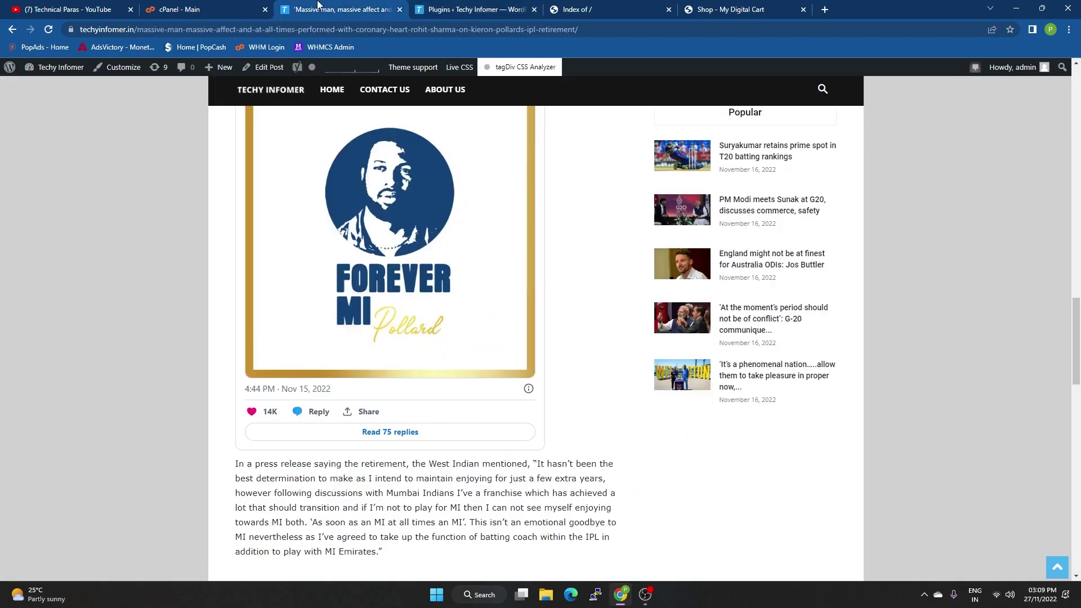
pyautogui.scroll(15, 237, 231)
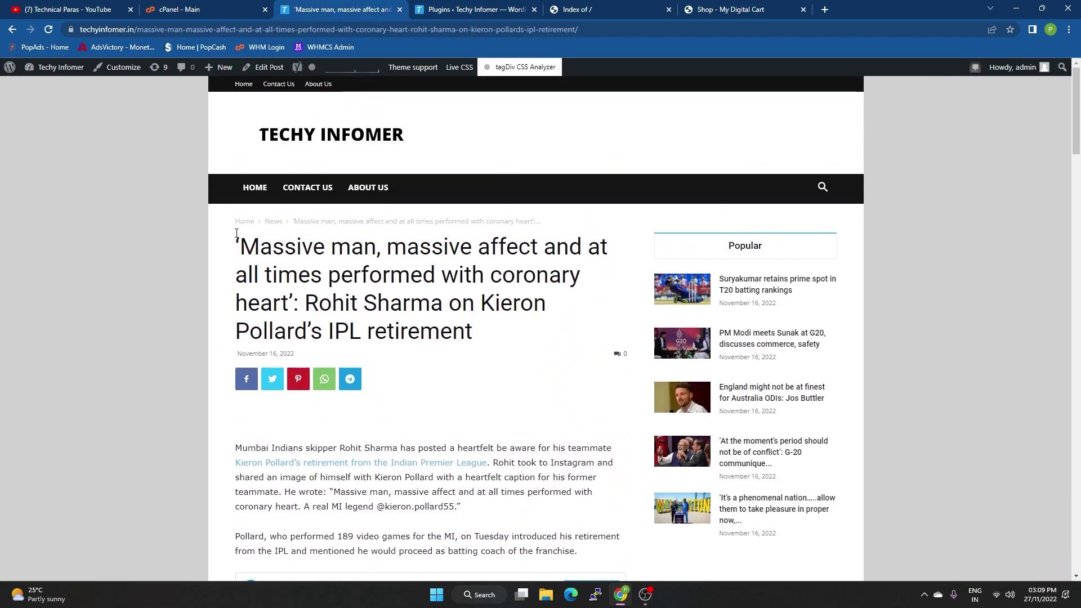
pyautogui.click(324, 139)
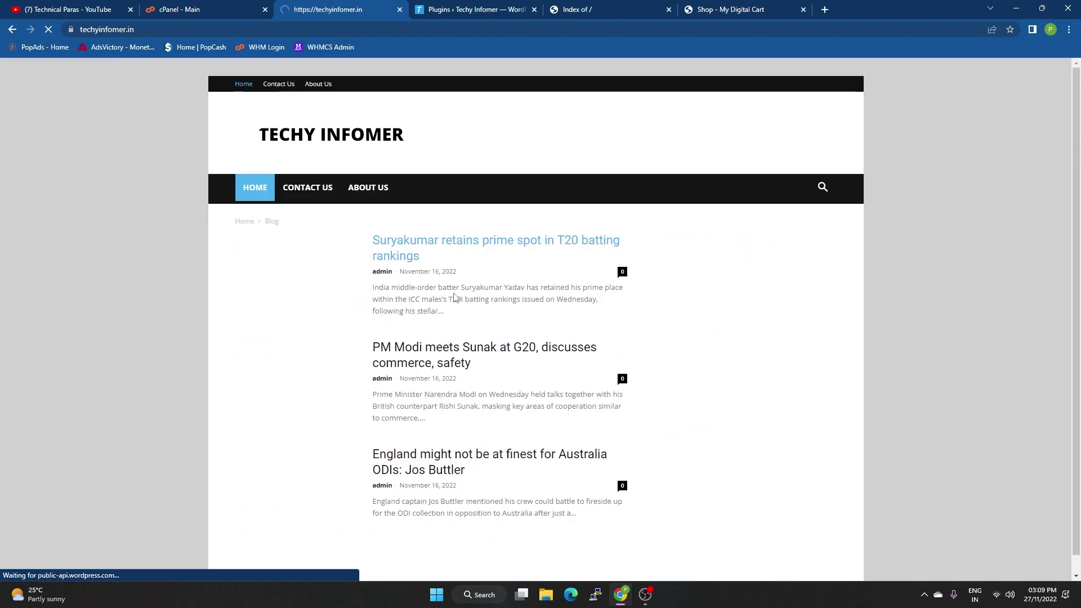
pyautogui.scroll(-13, 623, 221)
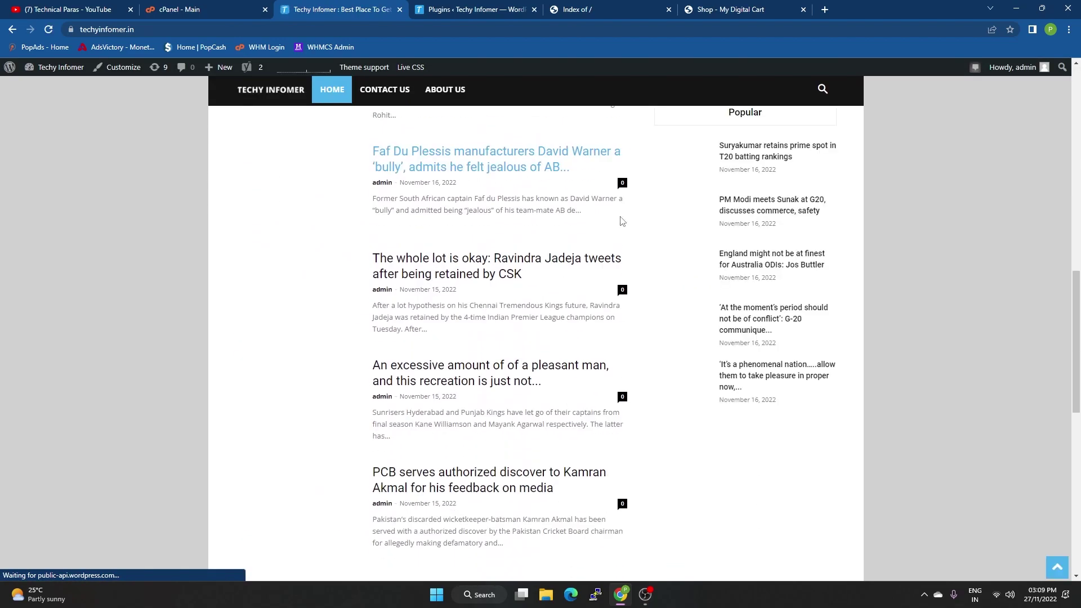
pyautogui.scroll(-10, 622, 221)
pyautogui.scroll(15, 667, 326)
pyautogui.scroll(9, 666, 325)
pyautogui.scroll(-8, 500, 331)
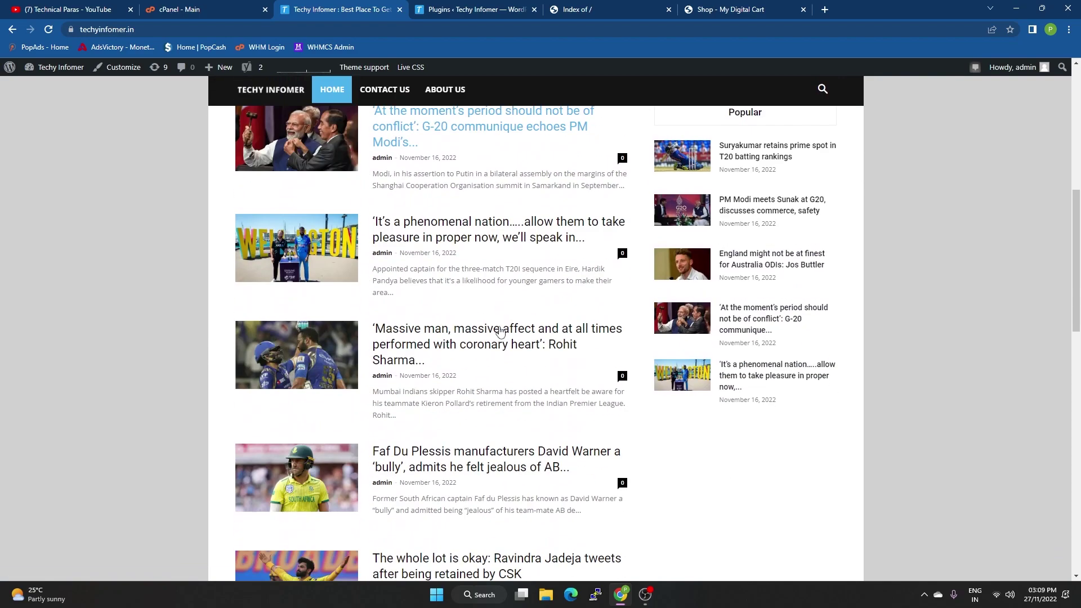
pyautogui.scroll(-14, 500, 331)
pyautogui.scroll(17, 490, 336)
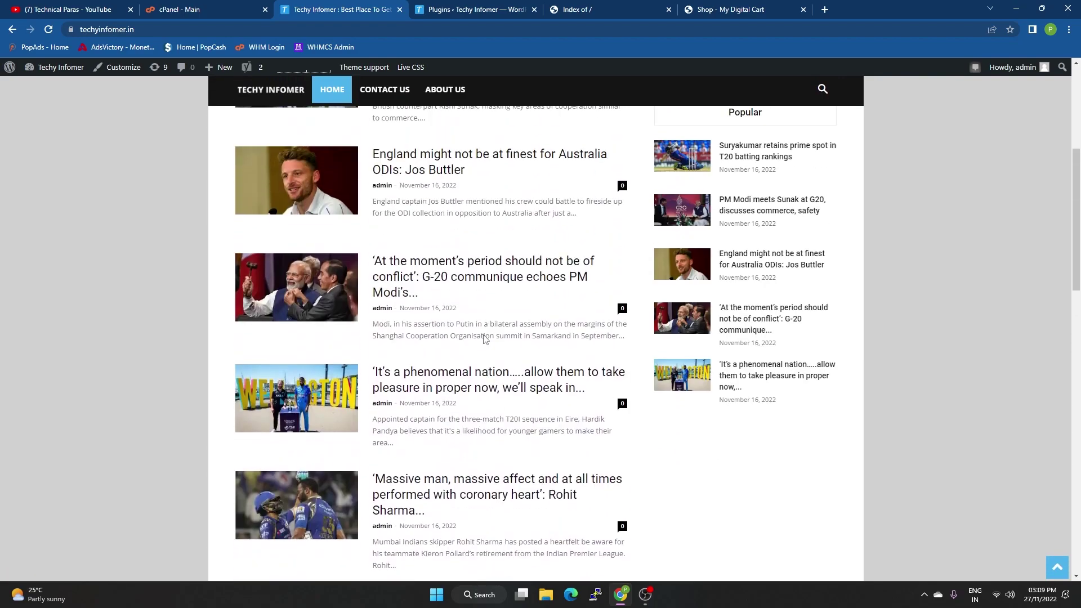
pyautogui.scroll(6, 485, 339)
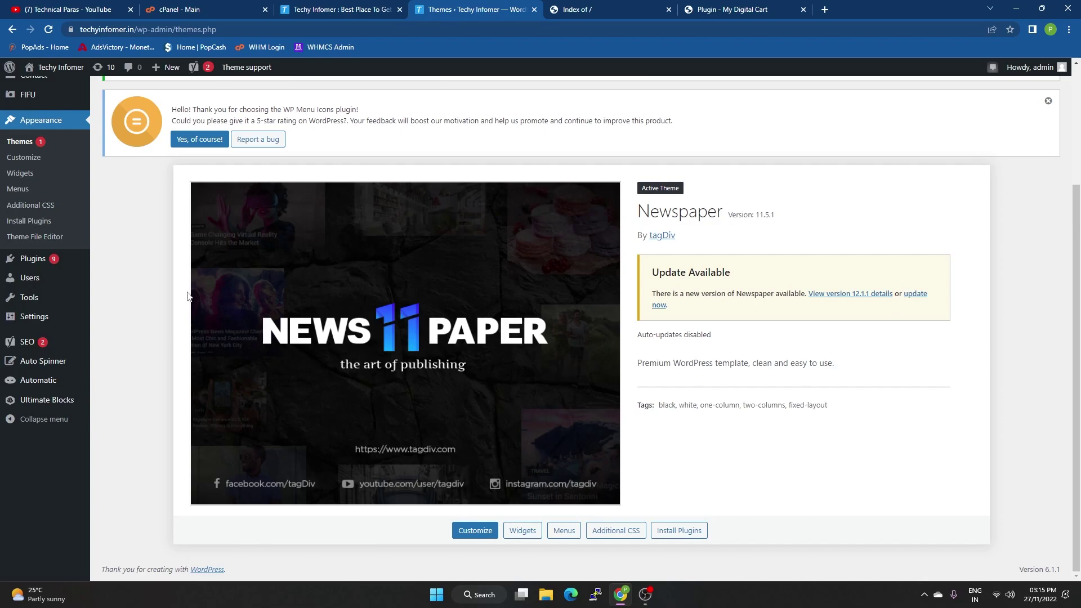
# - Start adding a new plugin on the Techy Infomer site and search the plugin directory for "all in one migration"
pyautogui.moveTo(57, 260)
pyautogui.click(133, 292)
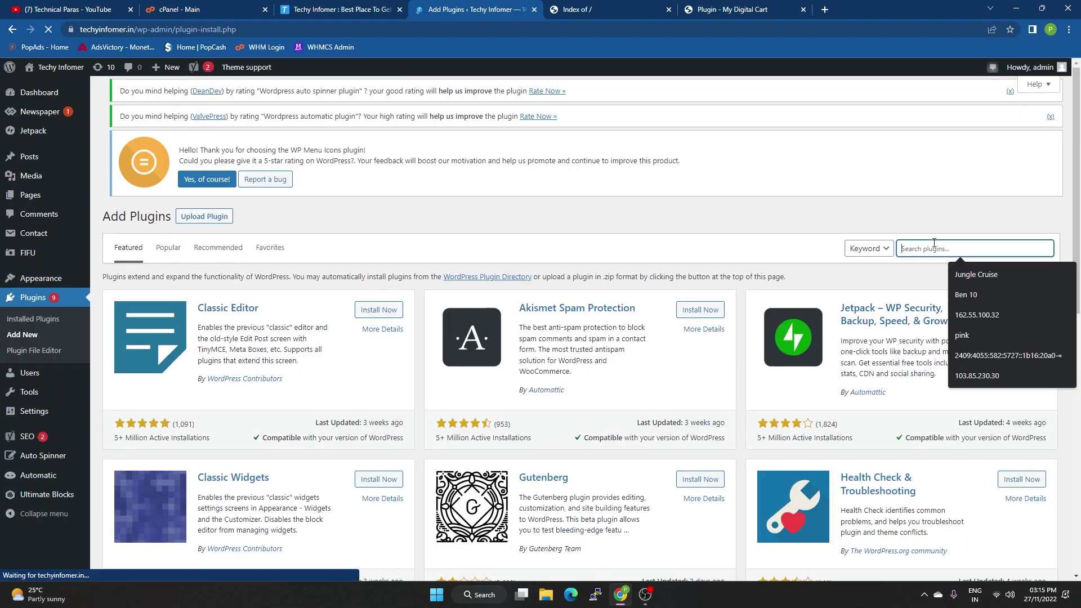
pyautogui.scroll(-5, 724, 283)
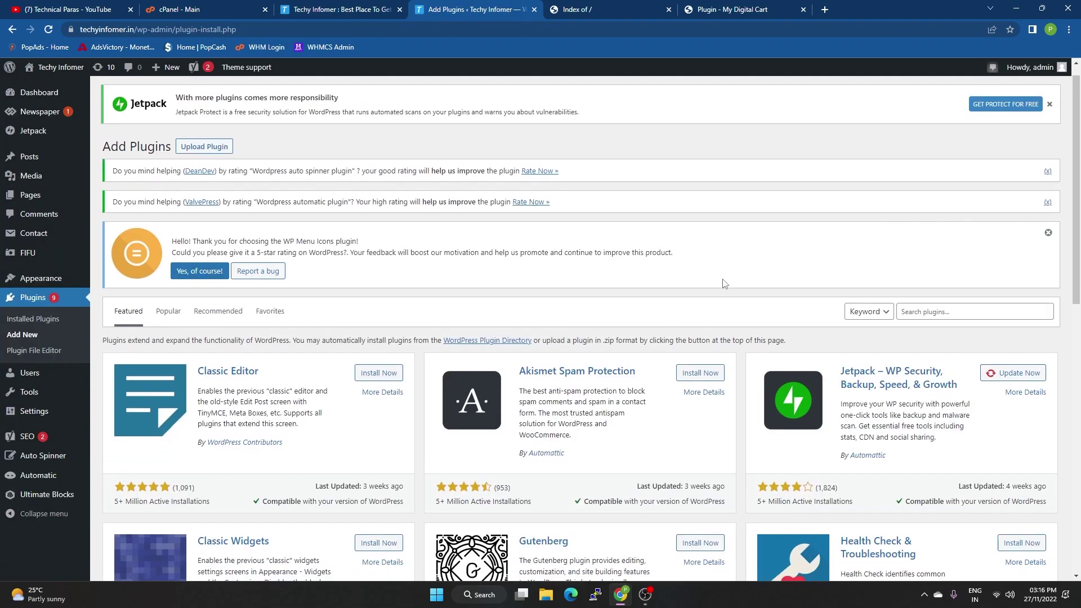
pyautogui.scroll(5, 897, 321)
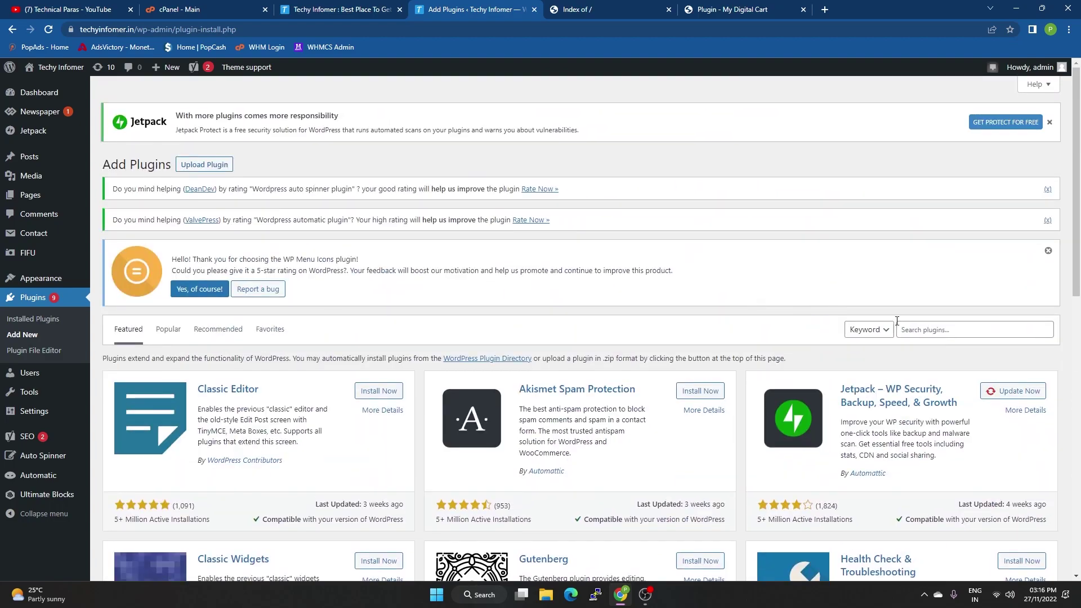
pyautogui.click(925, 332)
pyautogui.write('all in one migration')
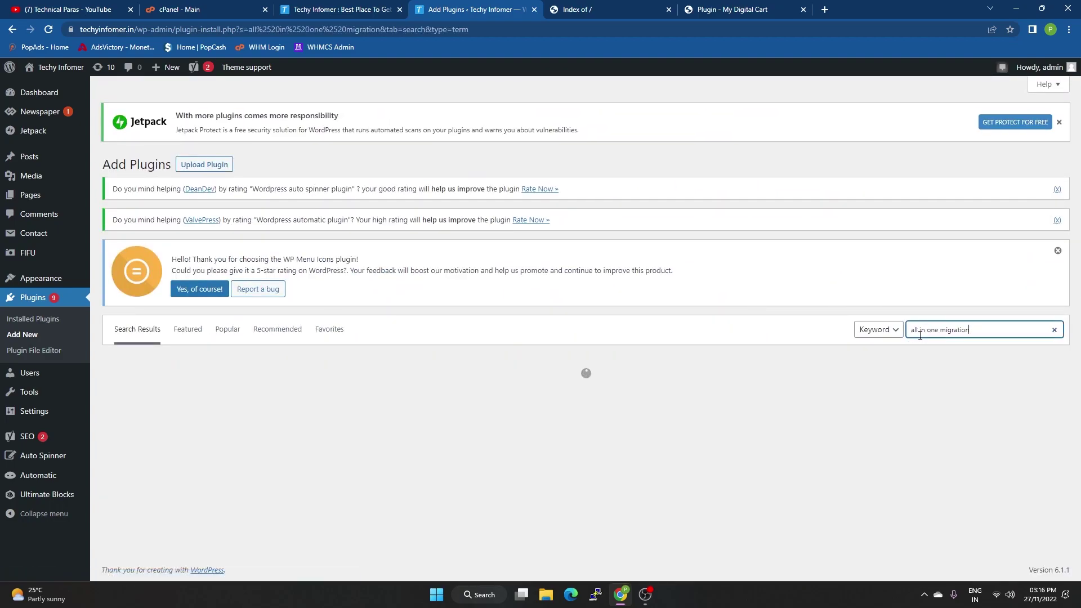
pyautogui.scroll(-3, 966, 318)
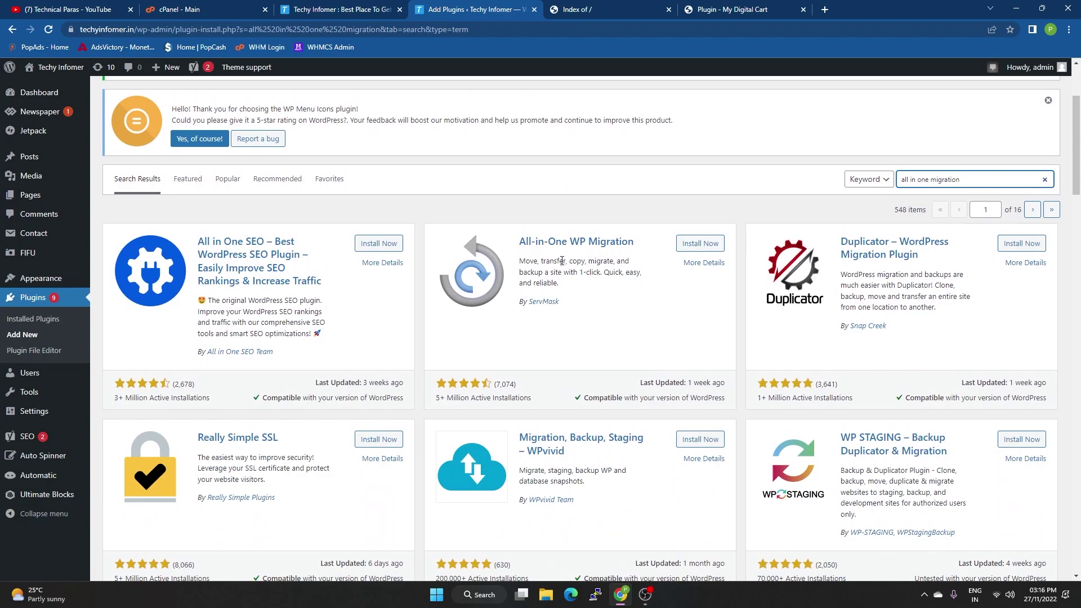
# - Install and activate the All-in-One WP Migration plugin by ServMask on the Techy Infomer site
pyautogui.click(698, 243)
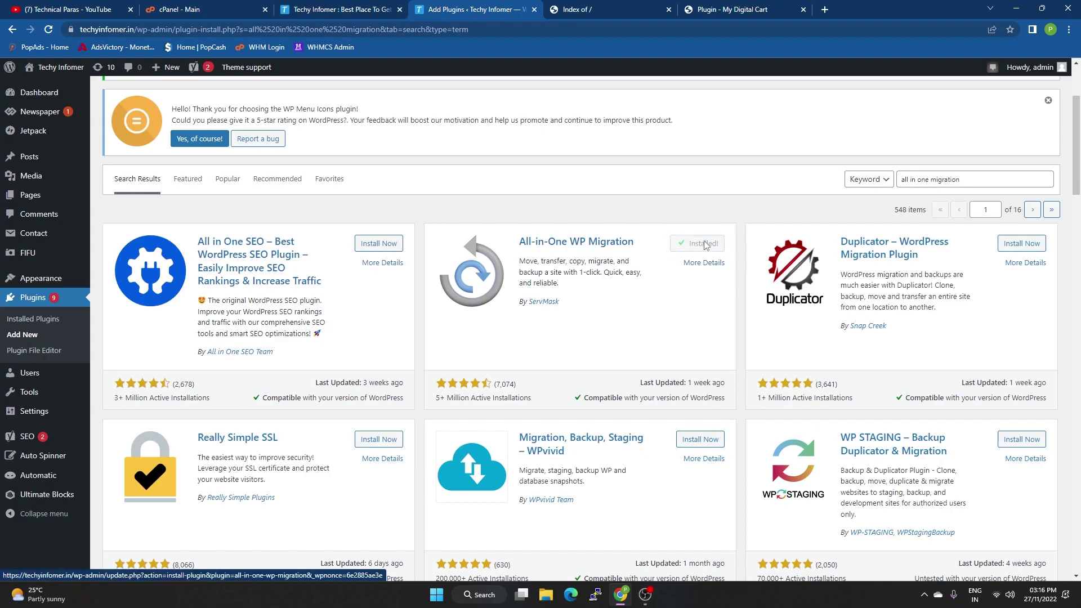
pyautogui.click(704, 246)
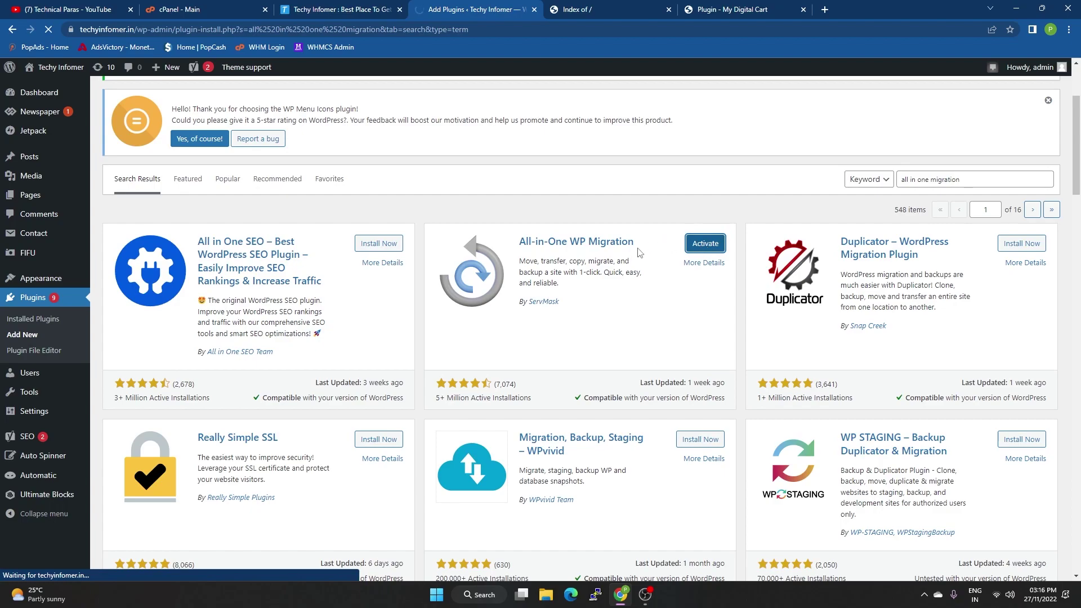
pyautogui.scroll(-5, 634, 160)
pyautogui.scroll(5, 635, 160)
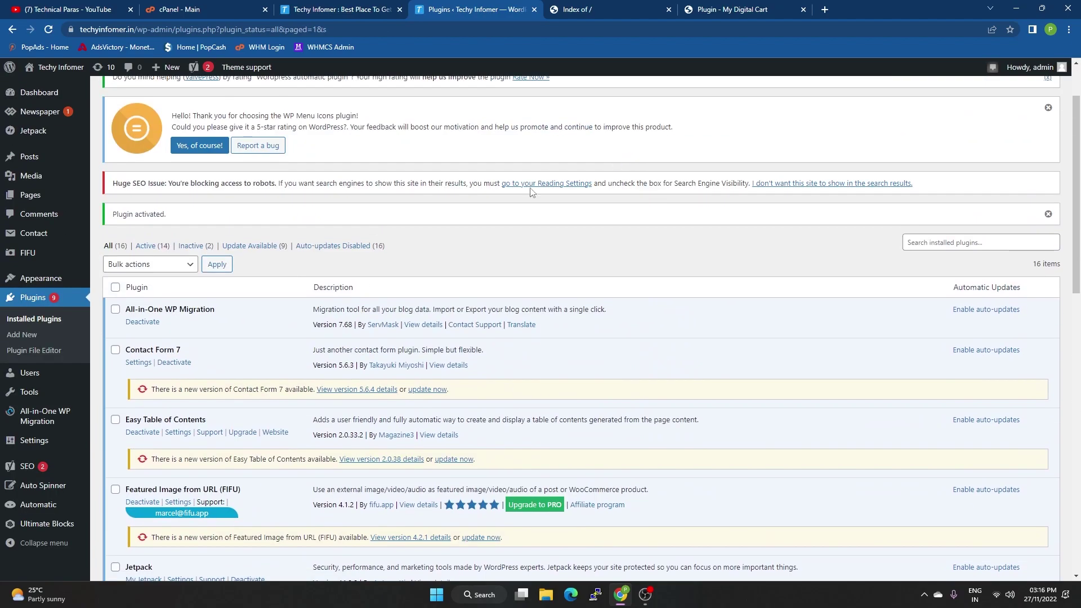
# - Export the Techy Infomer site to a file with All-in-One WP Migration and download the backup
pyautogui.moveTo(66, 420)
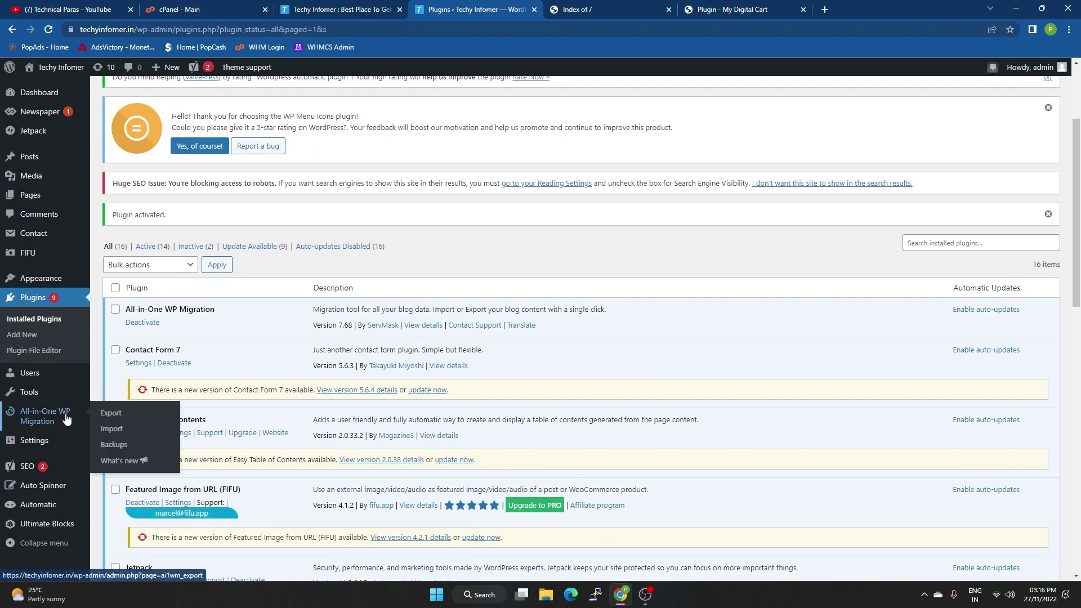
pyautogui.click(119, 416)
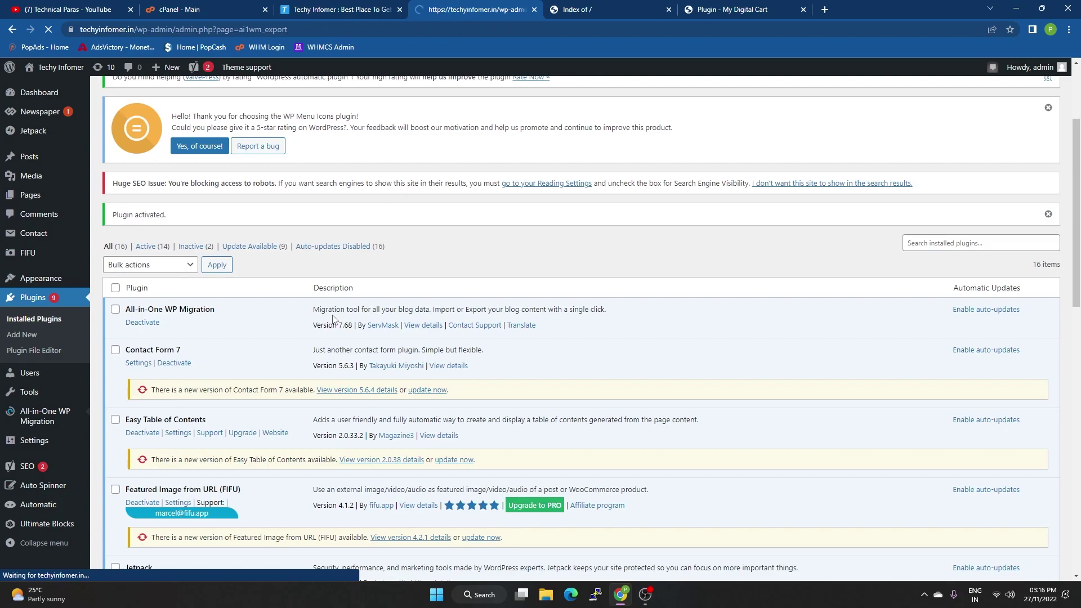
pyautogui.click(193, 332)
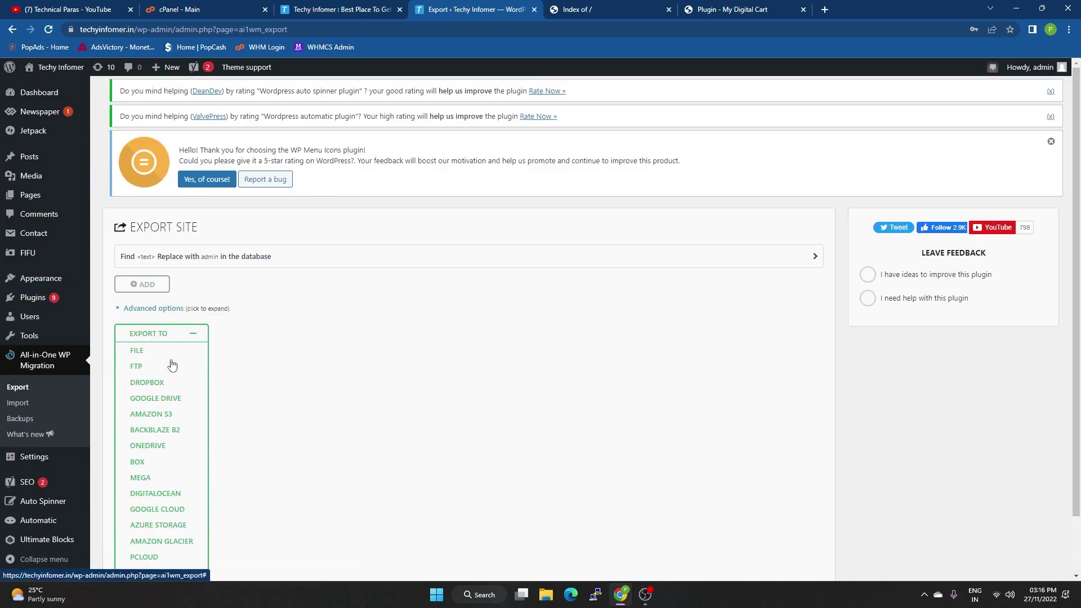
pyautogui.click(137, 350)
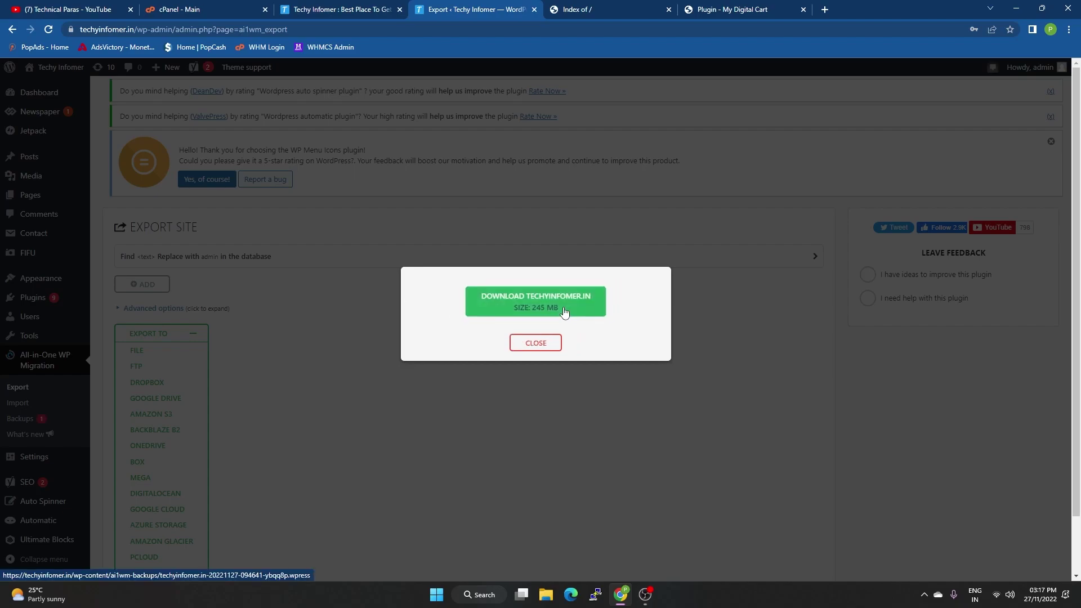
pyautogui.click(554, 293)
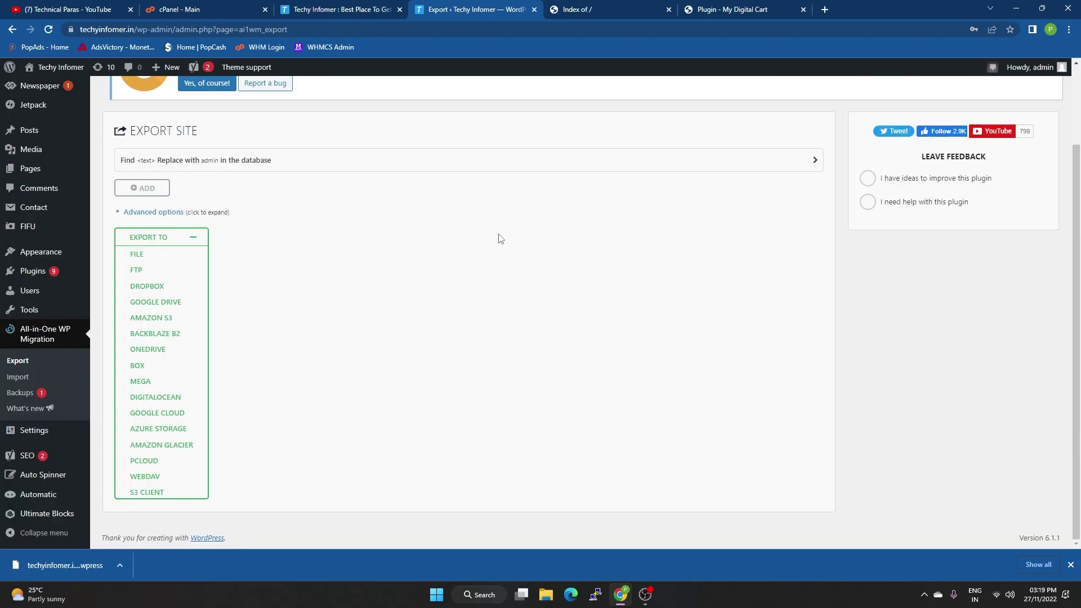
# - Check the target site infinitytech.org.in, then switch to cPanel and open the Softaculous WordPress installer
pyautogui.click(619, 8)
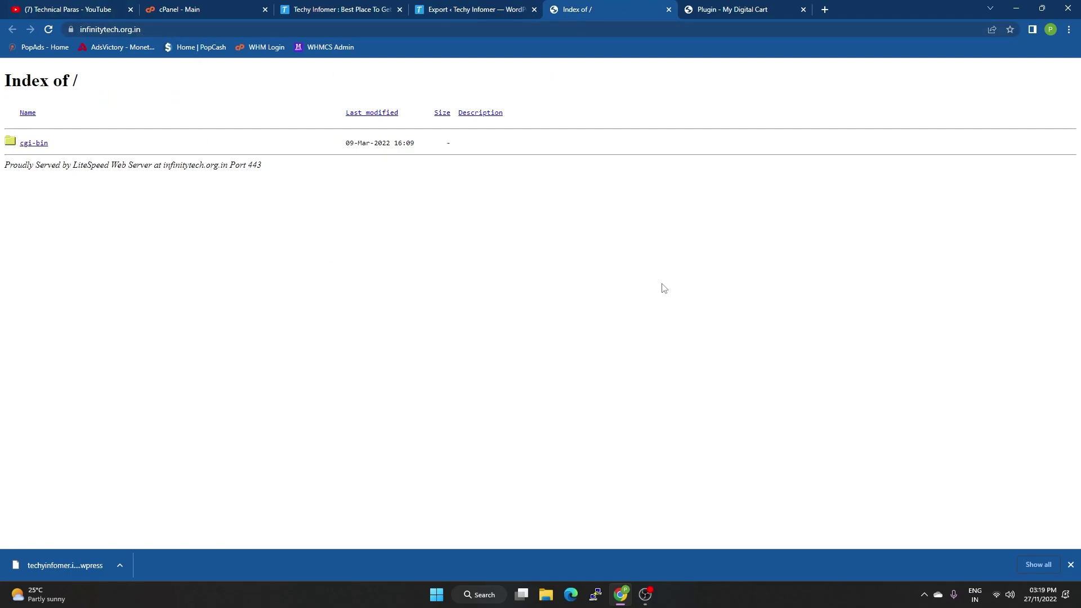
pyautogui.click(171, 28)
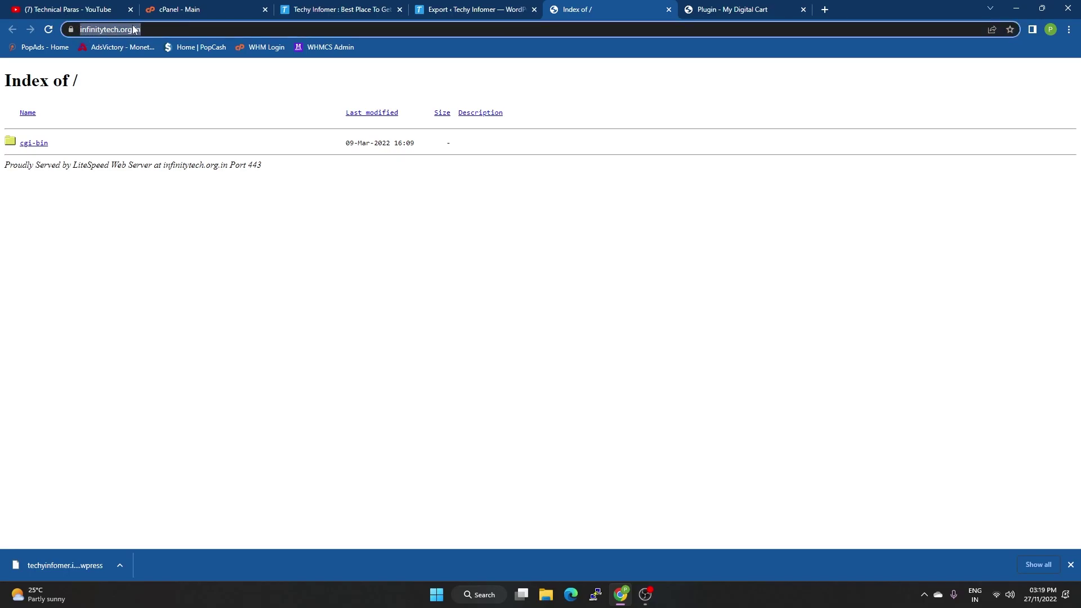
pyautogui.click(194, 9)
pyautogui.scroll(-15, 102, 184)
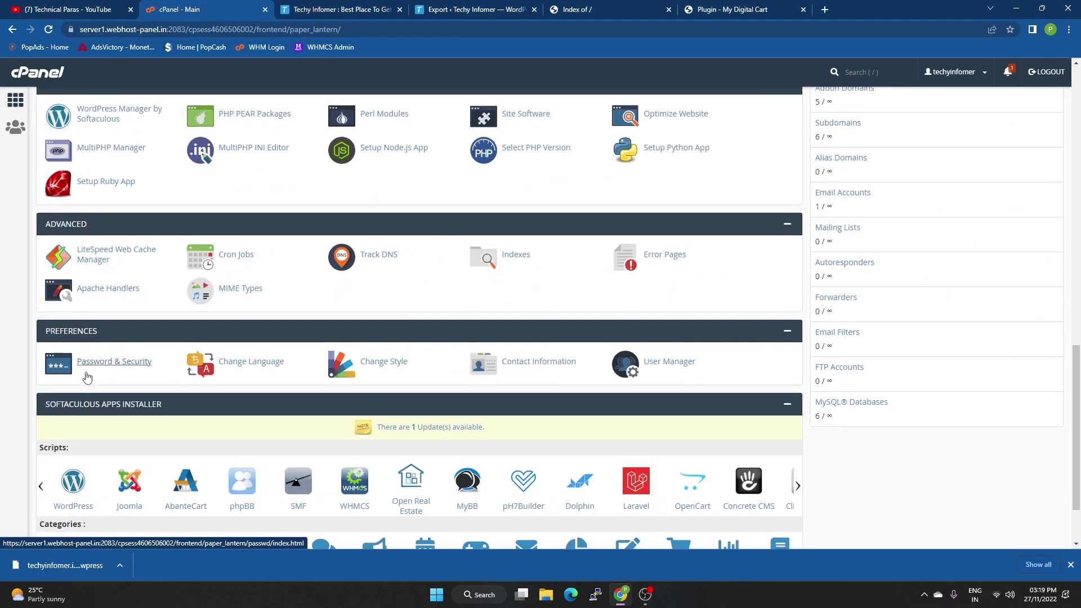
pyautogui.scroll(3, 102, 184)
pyautogui.click(116, 263)
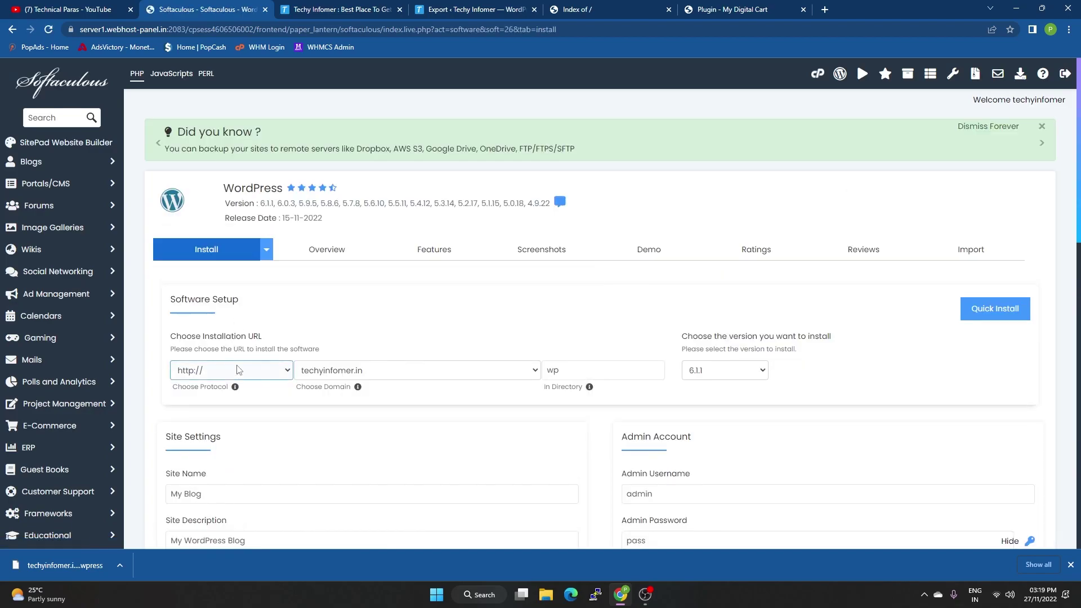
pyautogui.click(237, 369)
pyautogui.click(192, 411)
pyautogui.click(417, 370)
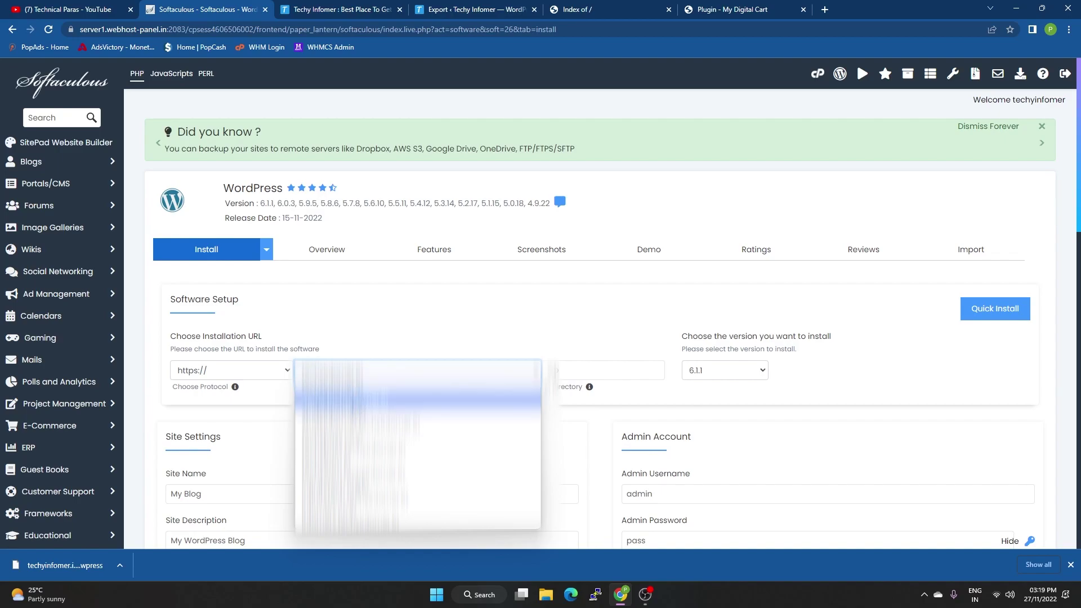
pyautogui.click(417, 462)
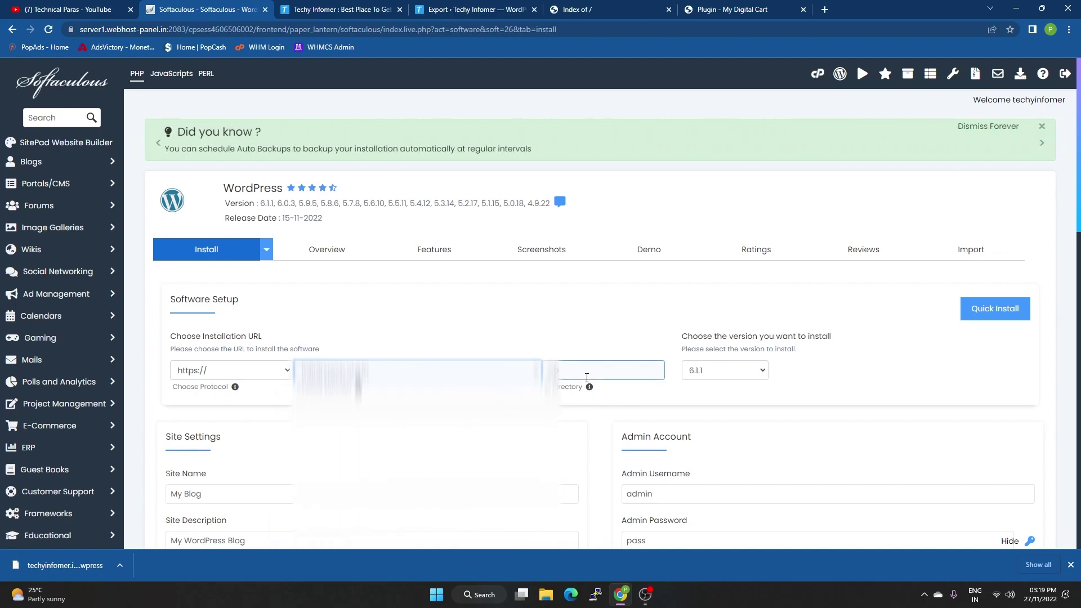
pyautogui.press('BackSpace')
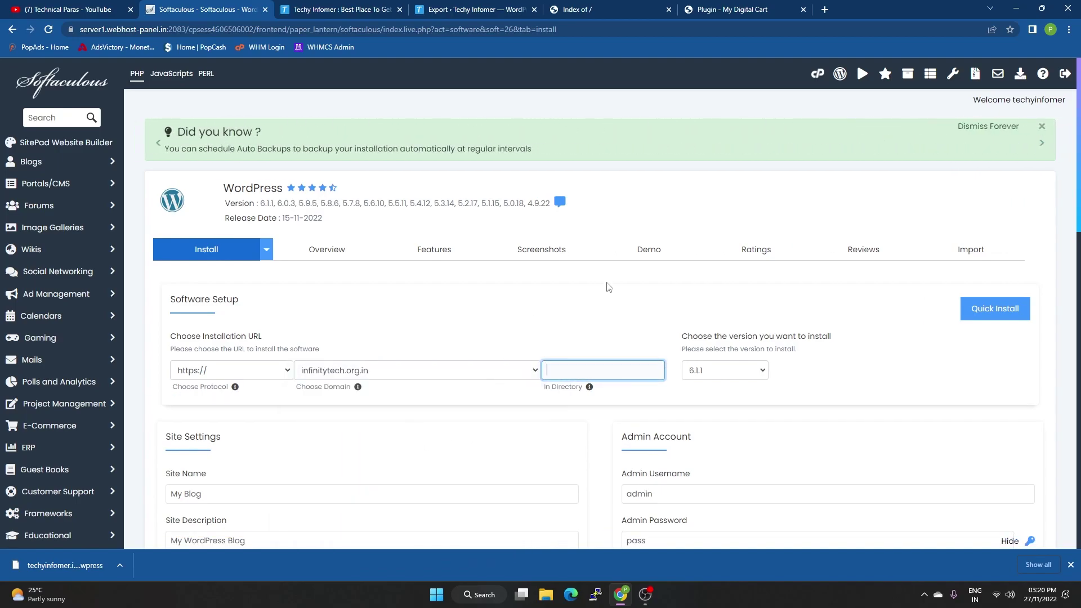
# - Generate a strong admin password for the new site and run the WordPress installation
pyautogui.scroll(-2, 982, 370)
pyautogui.click(1030, 390)
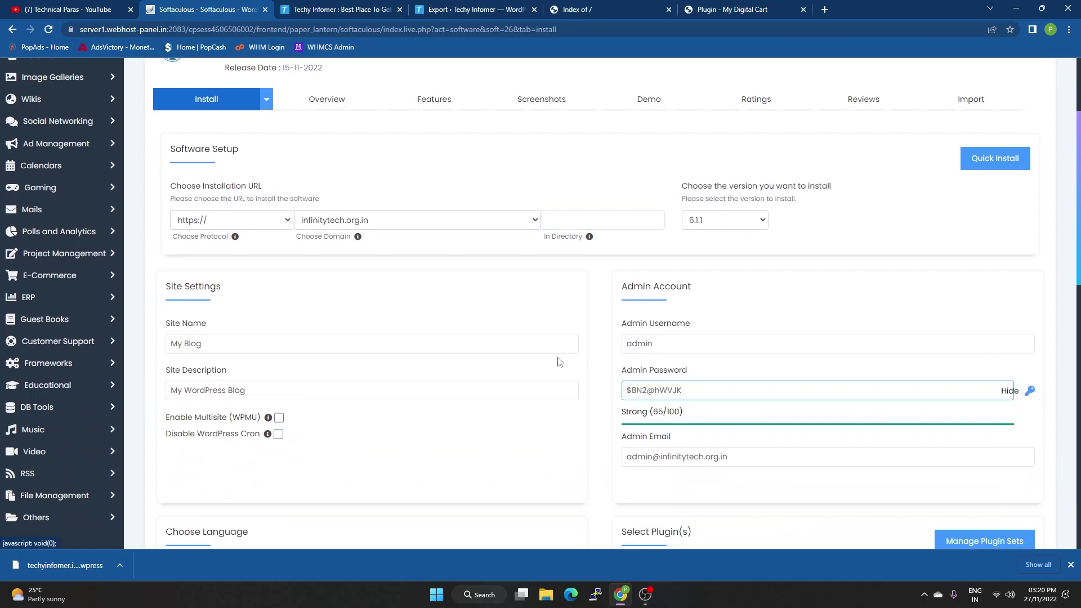
pyautogui.scroll(-12, 454, 361)
pyautogui.click(592, 396)
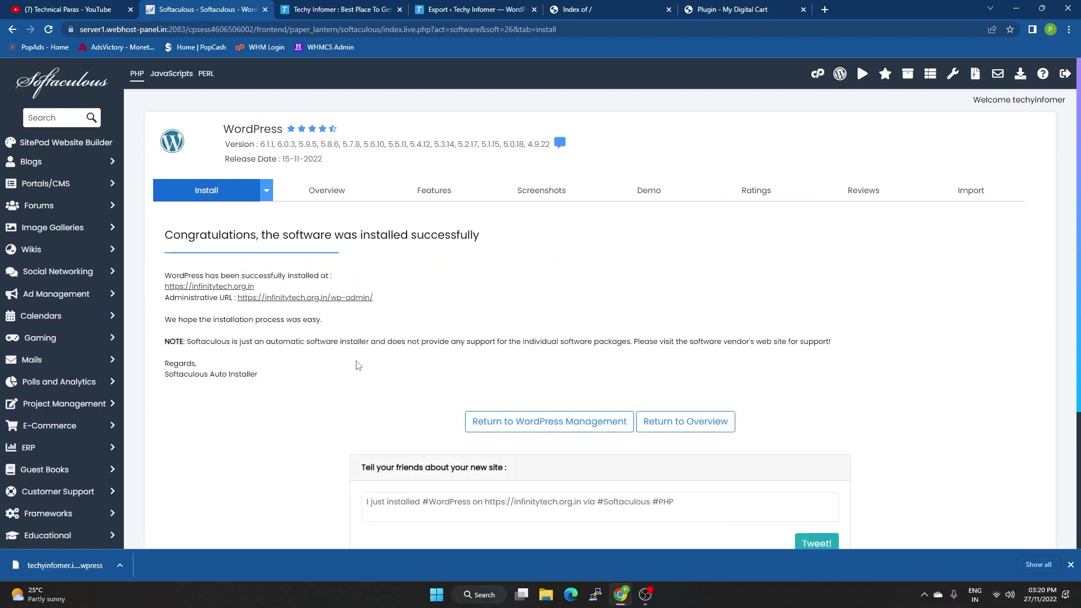
# - Open the new site's admin dashboard, and reload infinitytech.org.in to view the fresh WordPress blog
pyautogui.scroll(-2, 313, 363)
pyautogui.click(360, 149)
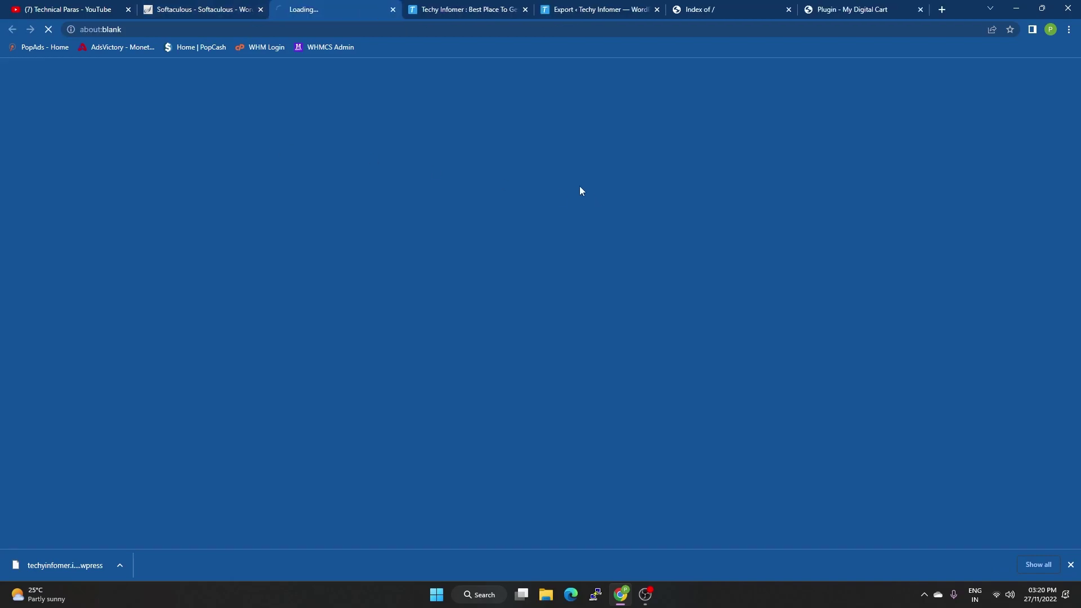
pyautogui.click(698, 8)
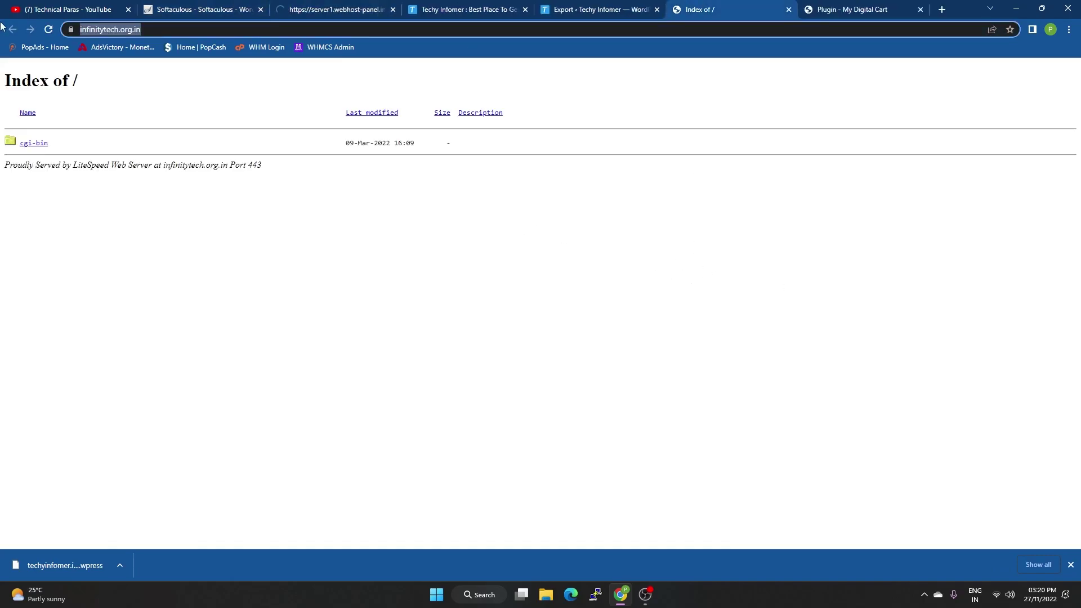
pyautogui.click(49, 29)
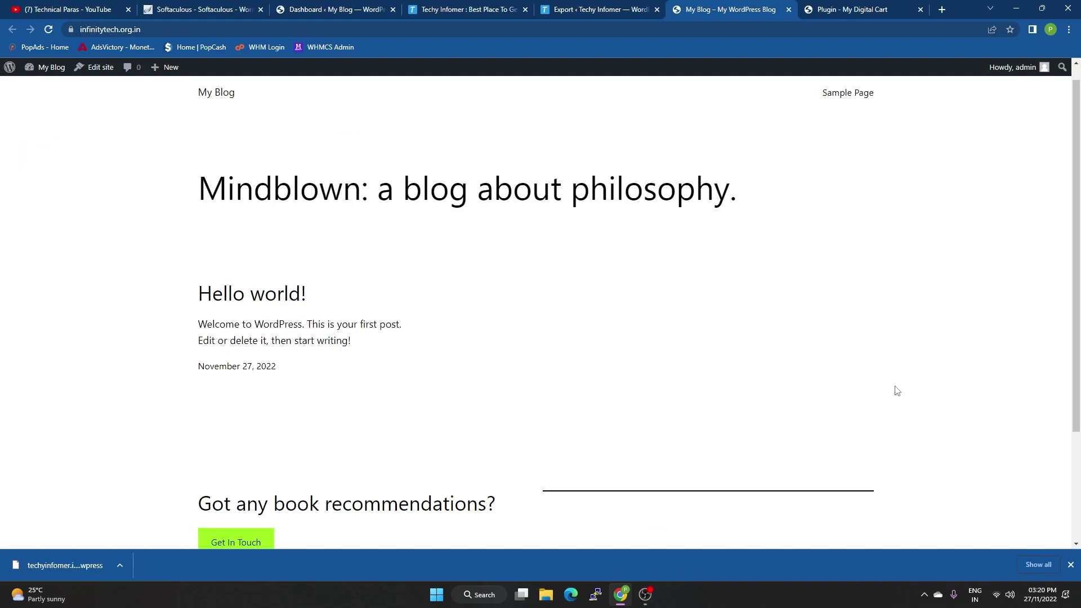
pyautogui.click(291, 5)
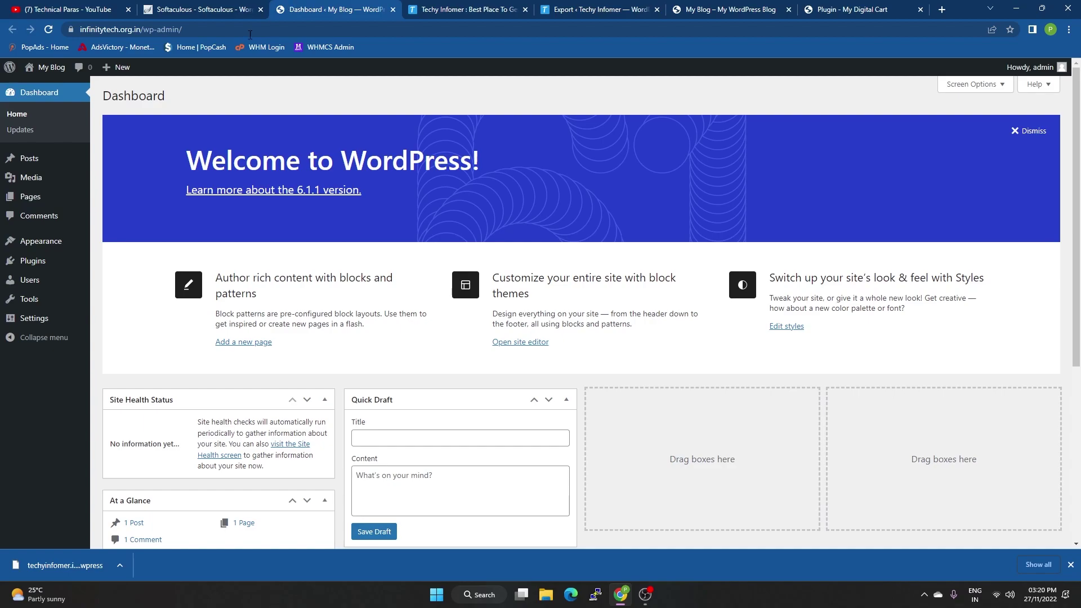
# - Search for "all" in the new site's plugin directory, then install and activate All-in-One WP Migration
pyautogui.click(116, 278)
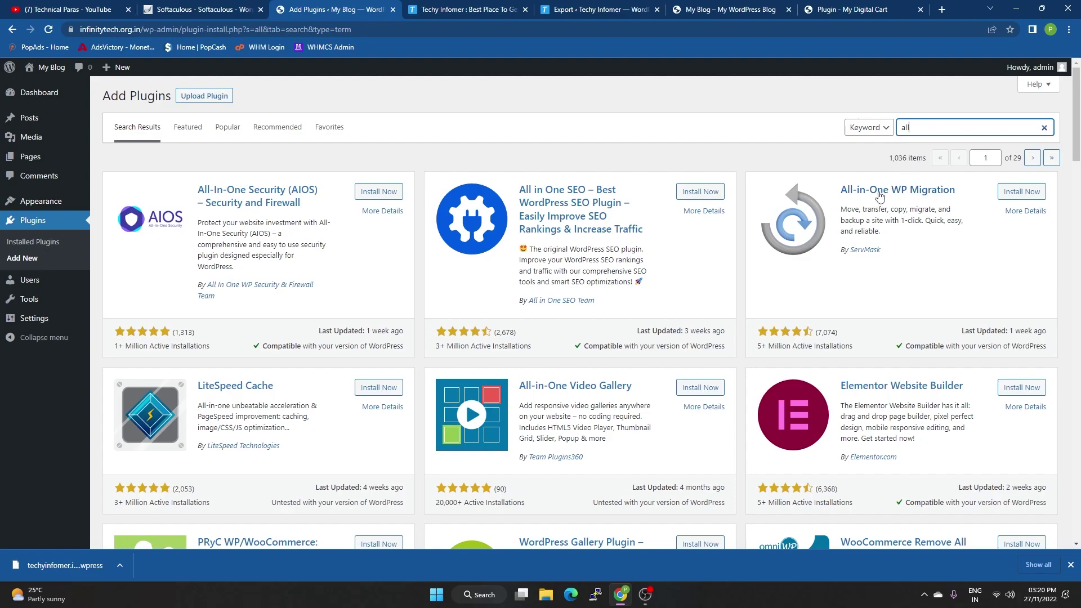
pyautogui.click(1012, 192)
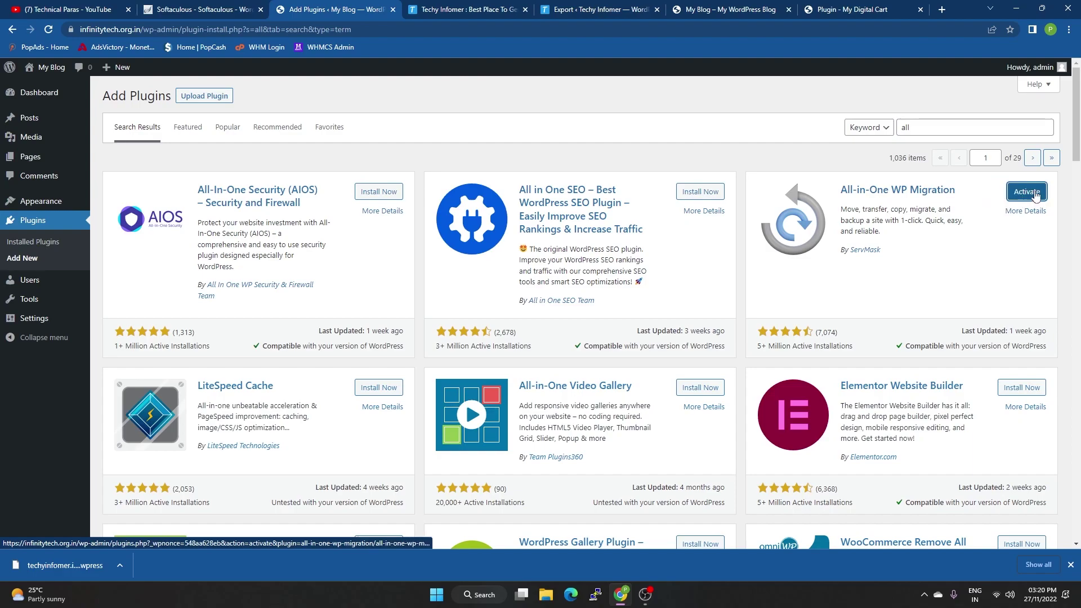
pyautogui.click(1027, 191)
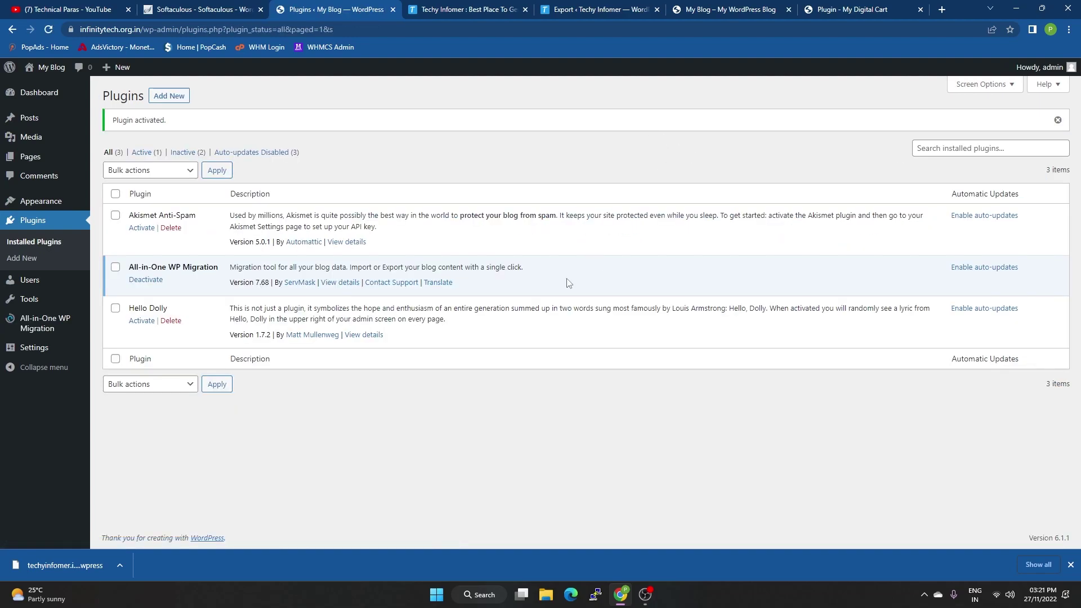
# - Open the All-in-One WP Migration import page on the new site and check its maximum upload file size
pyautogui.moveTo(40, 333)
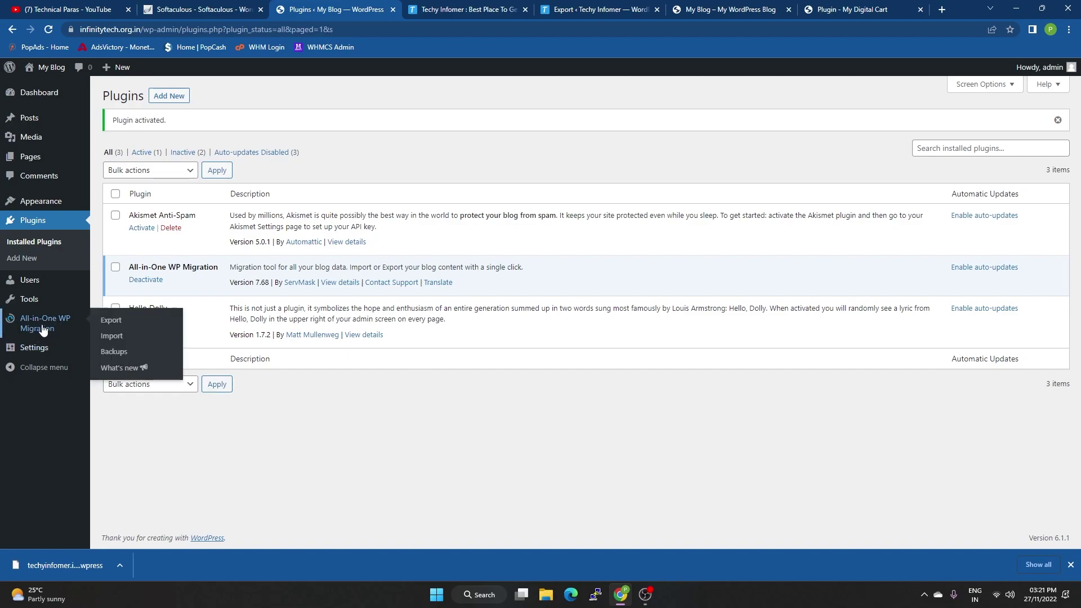
pyautogui.click(115, 337)
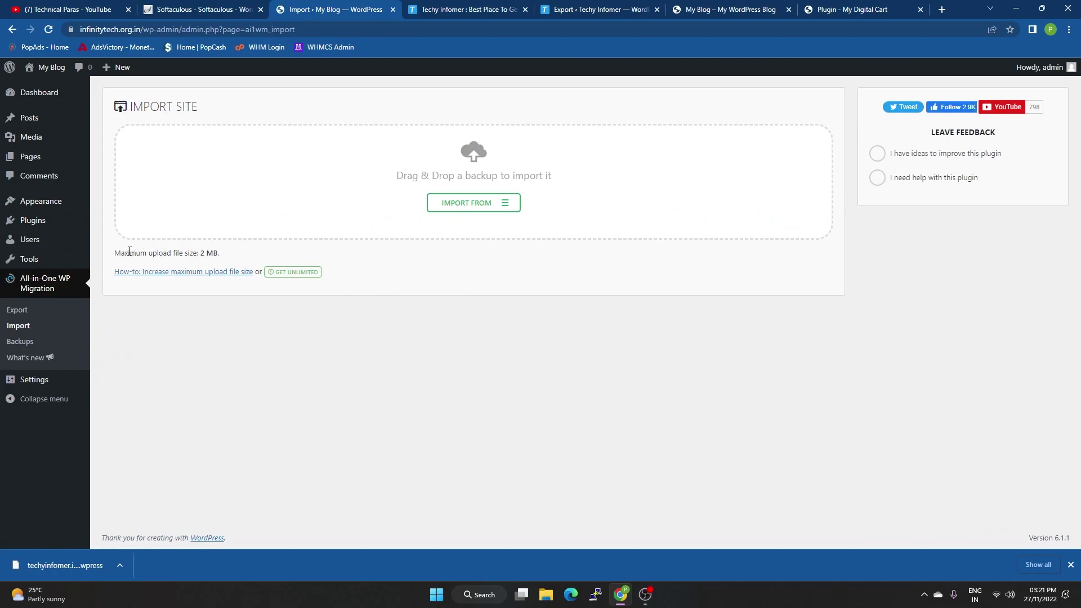
pyautogui.moveTo(202, 252); pyautogui.dragTo(272, 244)
# - Return to cPanel from Softaculous, search its functions for "php", and open the MultiPHP INI Editor
pyautogui.click(190, 7)
pyautogui.scroll(4, 774, 145)
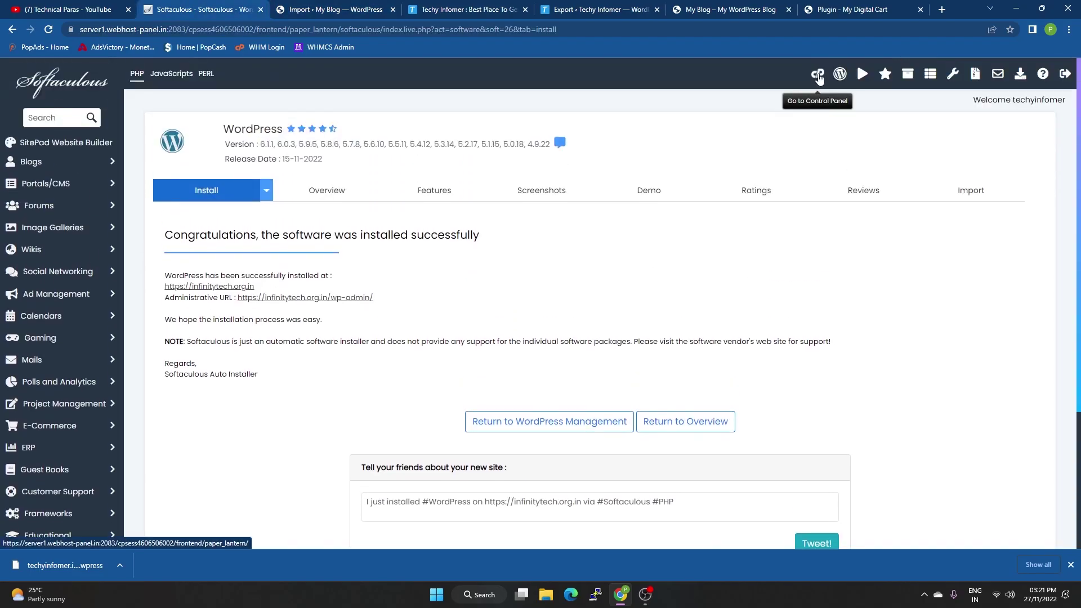
pyautogui.click(818, 77)
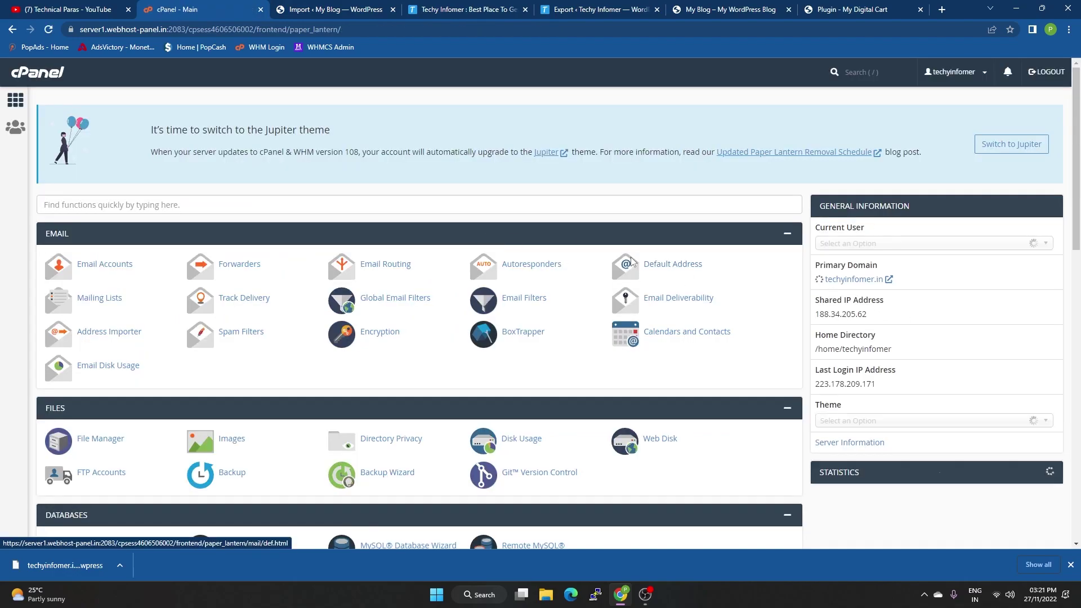
pyautogui.scroll(-20, 330, 281)
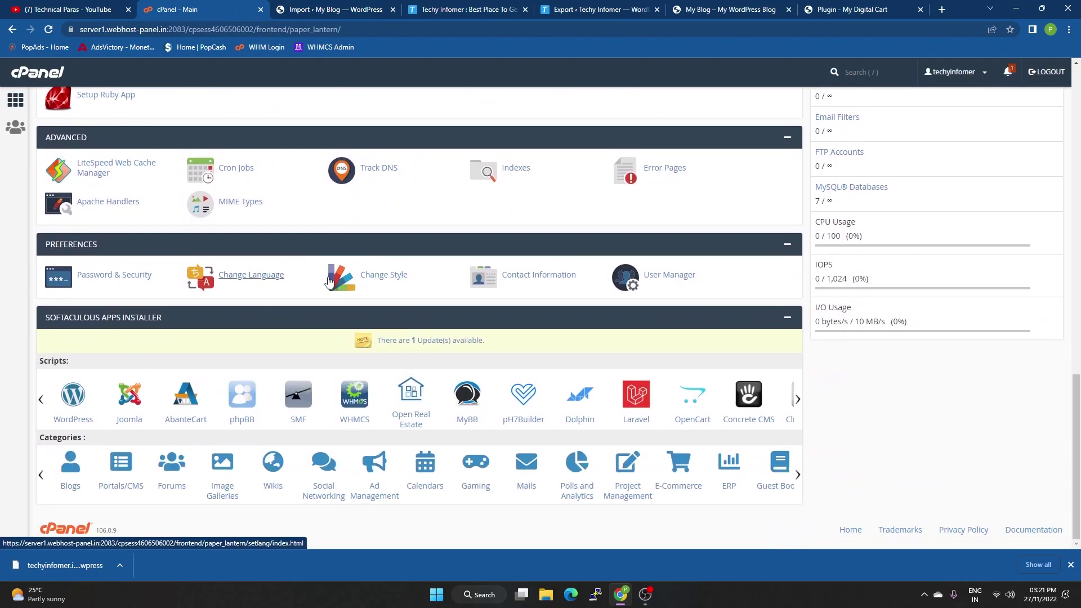
pyautogui.scroll(20, 330, 282)
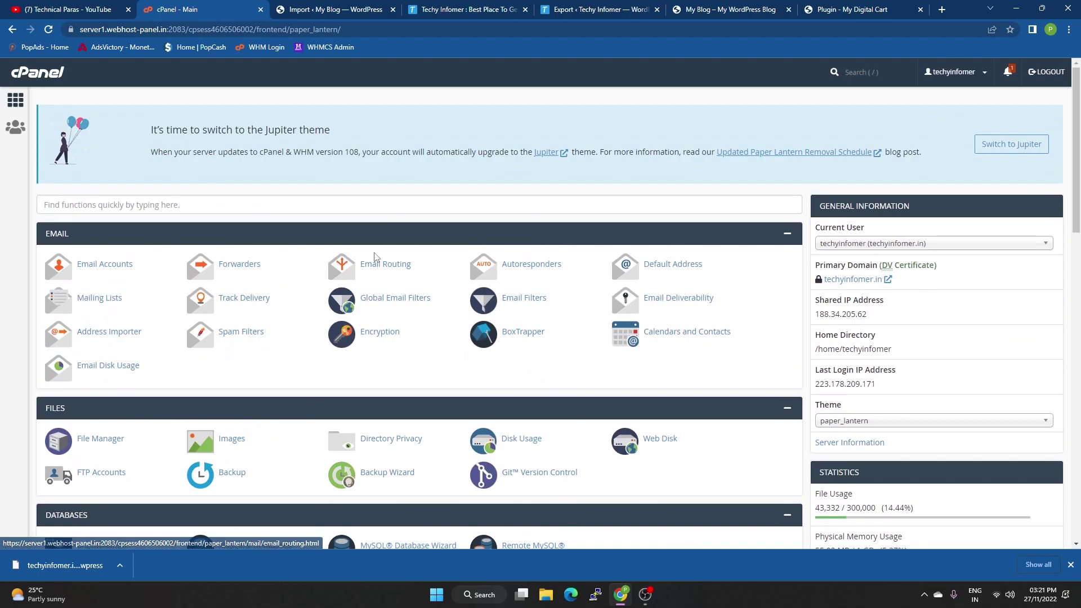
pyautogui.click(873, 78)
pyautogui.write('php')
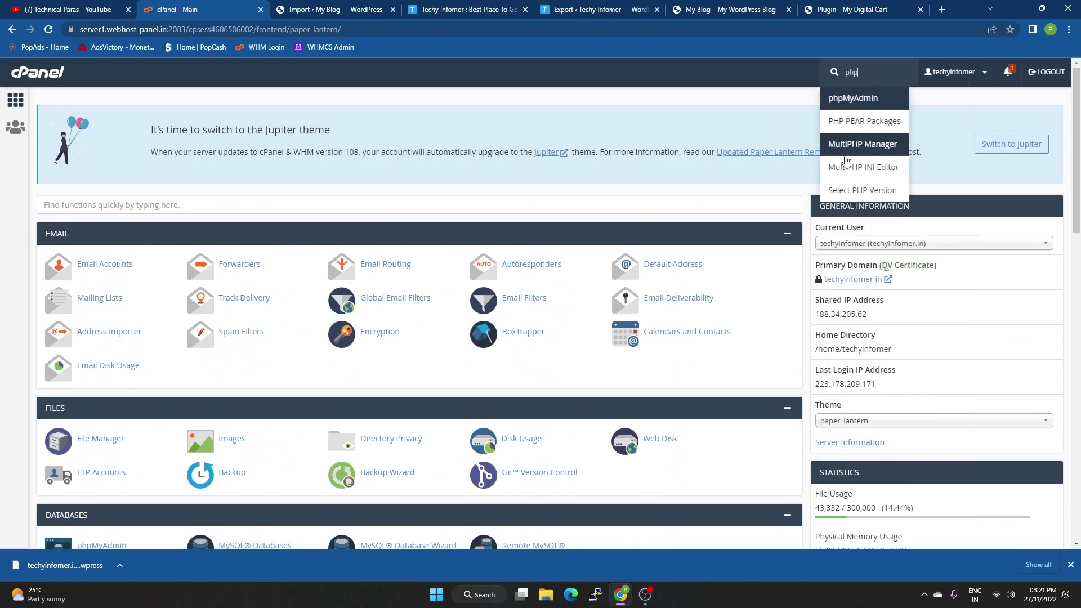
pyautogui.click(873, 172)
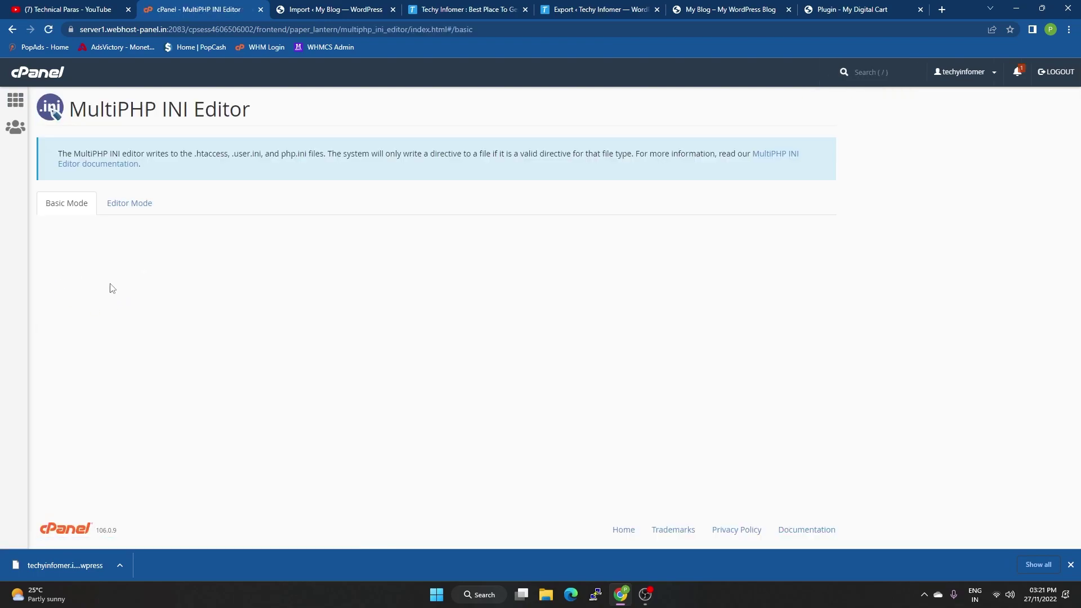
# - For infinitytech.org.in, set upload_max_filesize to 2000M, post_max_size to 800M and memory_limit to 12800M, and apply the PHP settings
pyautogui.click(105, 271)
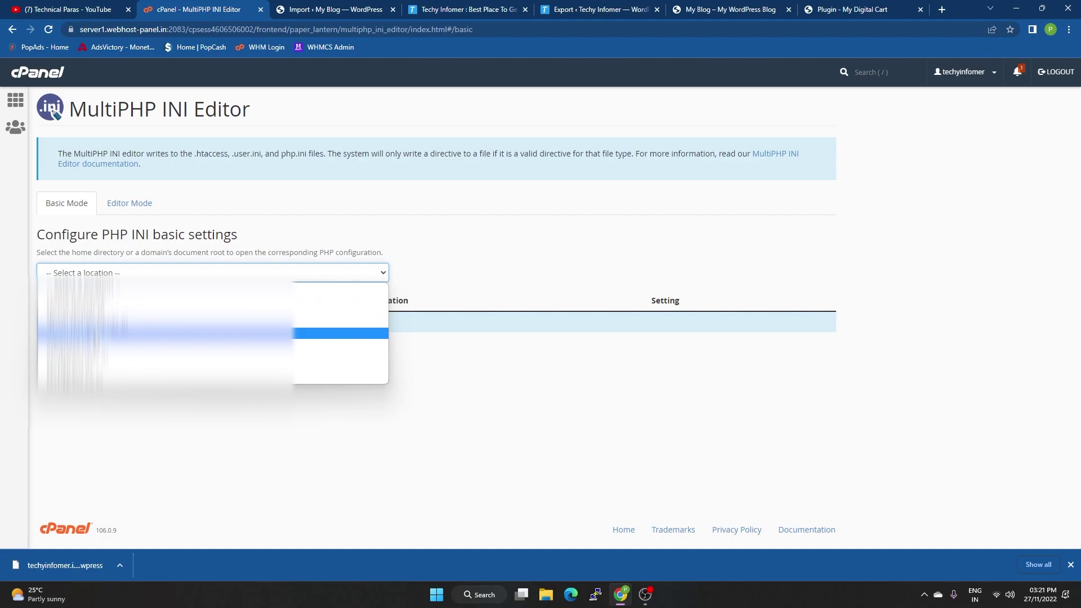
pyautogui.click(169, 333)
pyautogui.scroll(-5, 661, 402)
pyautogui.click(671, 425)
pyautogui.write('000M')
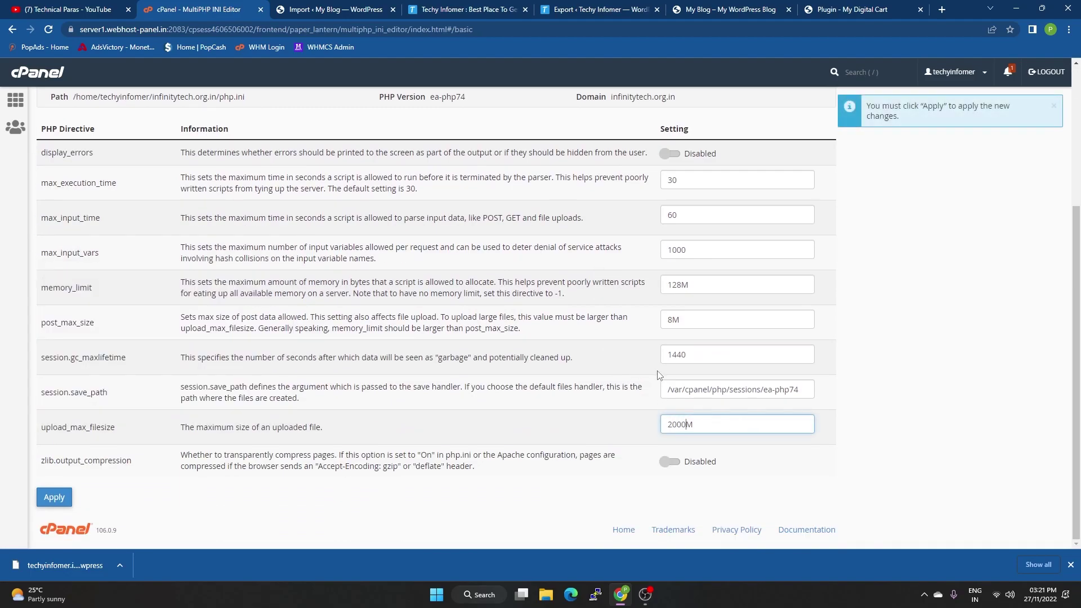
pyautogui.click(672, 322)
pyautogui.write('00')
pyautogui.click(682, 285)
pyautogui.write('00')
pyautogui.click(53, 496)
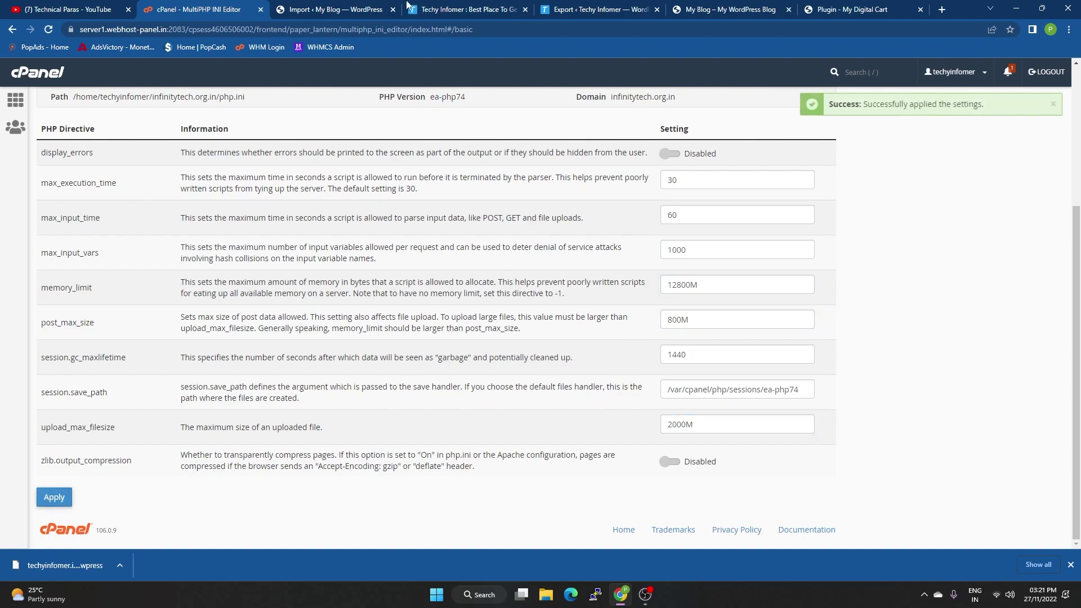
# - Reload the new site's All-in-One WP Migration import page and check the maximum upload file size
pyautogui.hotkey('ctrl', 'Tab')
pyautogui.click(48, 29)
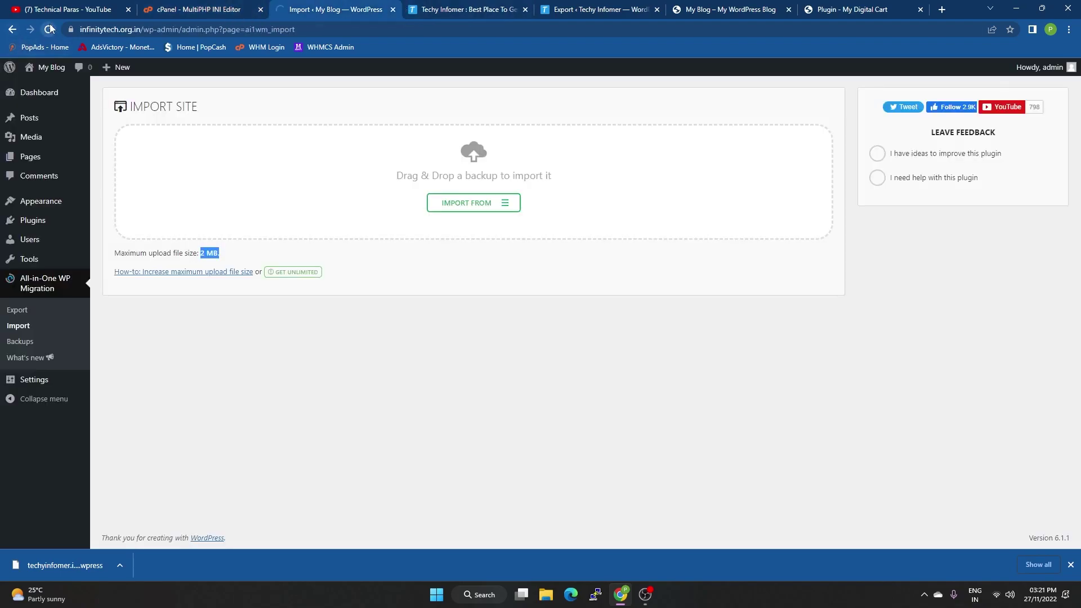
pyautogui.moveTo(204, 253); pyautogui.dragTo(228, 253)
pyautogui.click(473, 203)
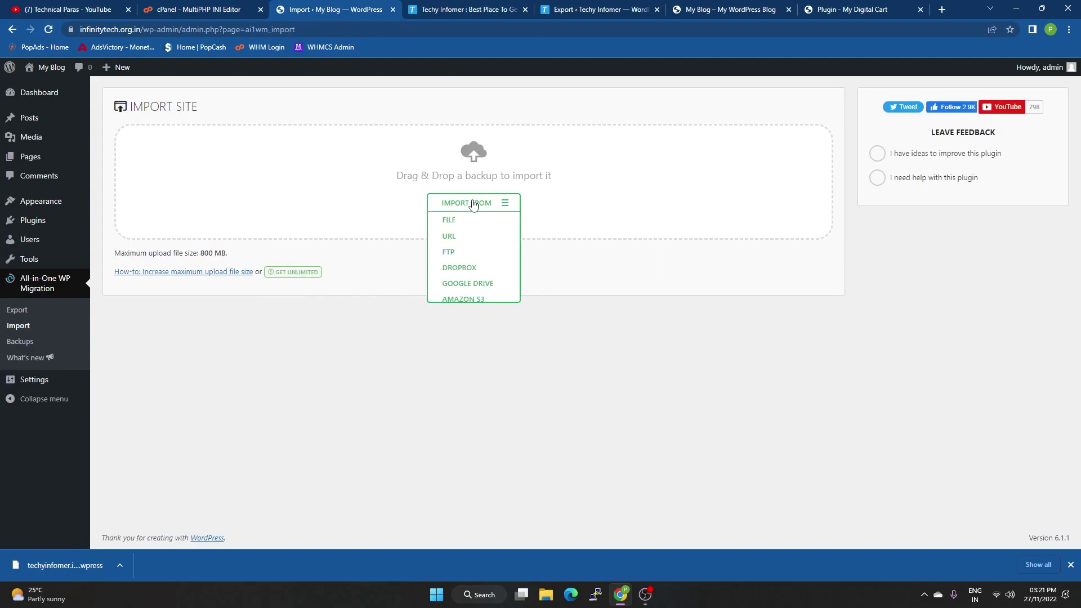
pyautogui.click(450, 221)
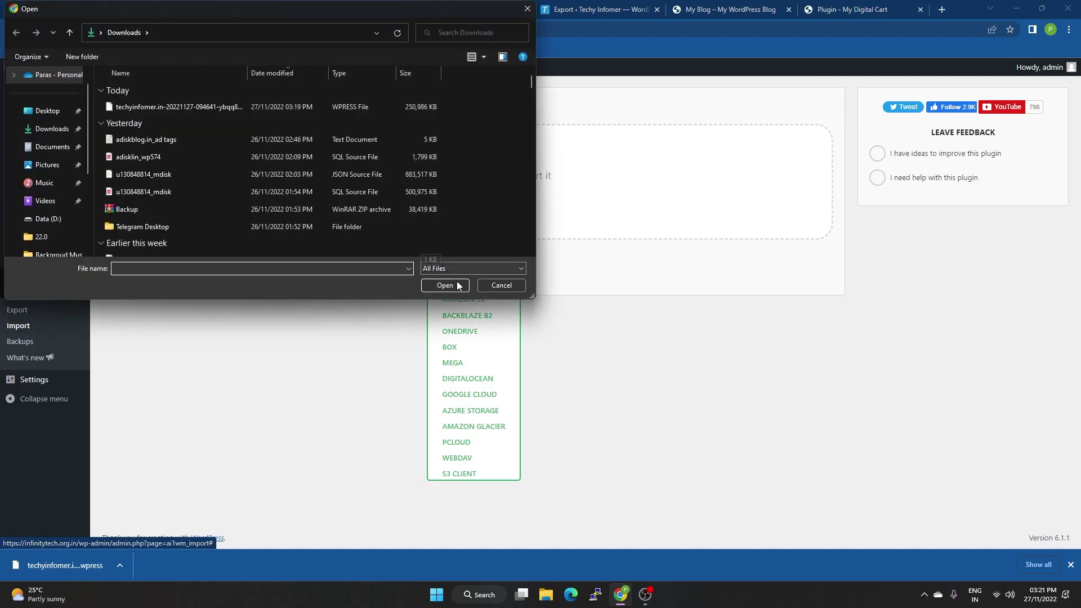
pyautogui.click(173, 106)
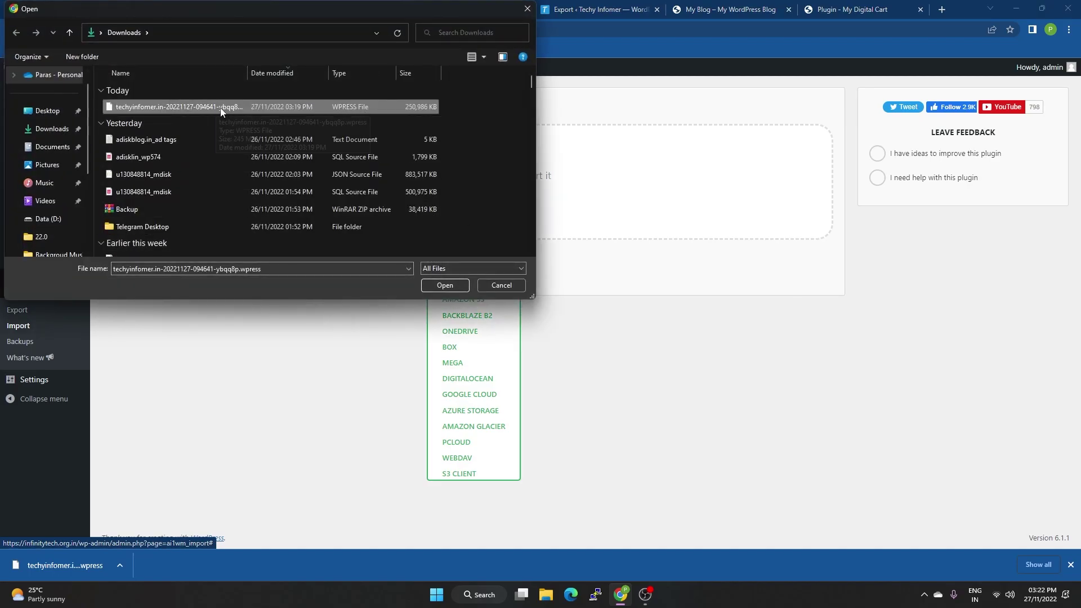
pyautogui.click(450, 285)
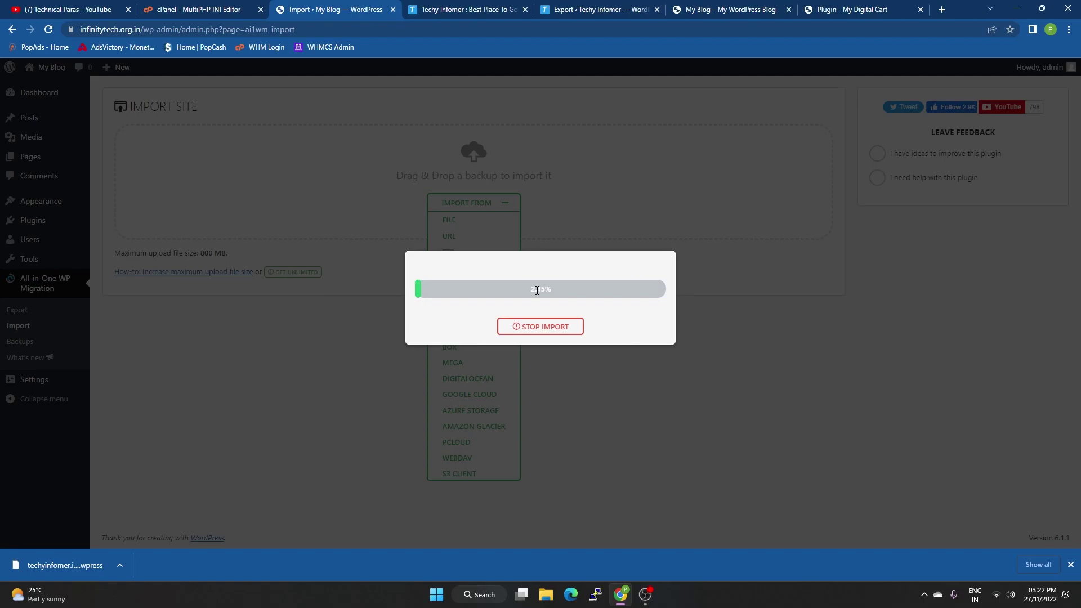
pyautogui.click(450, 9)
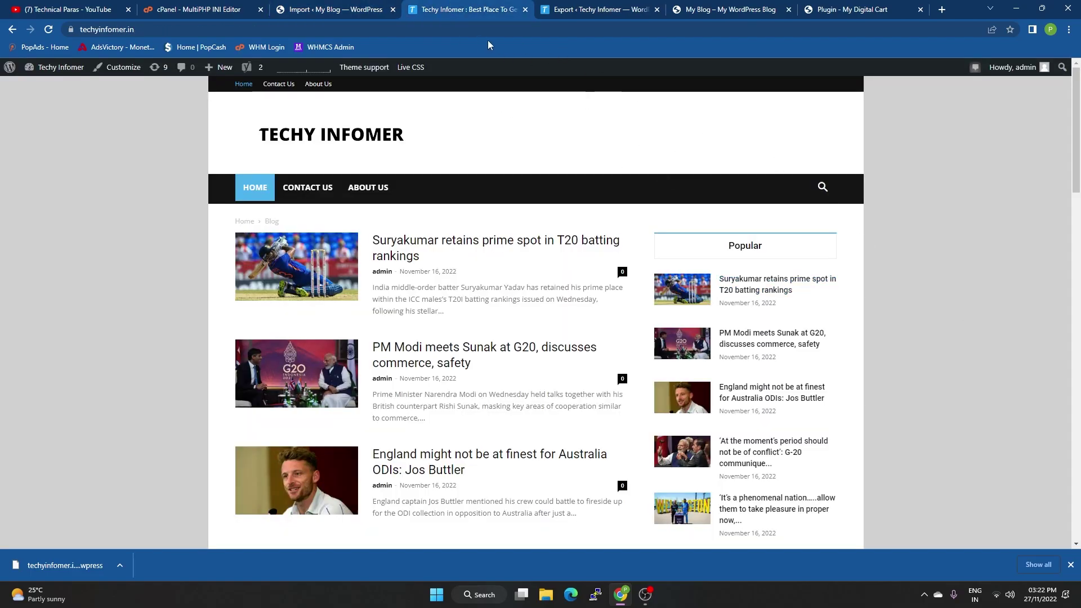
pyautogui.click(342, 5)
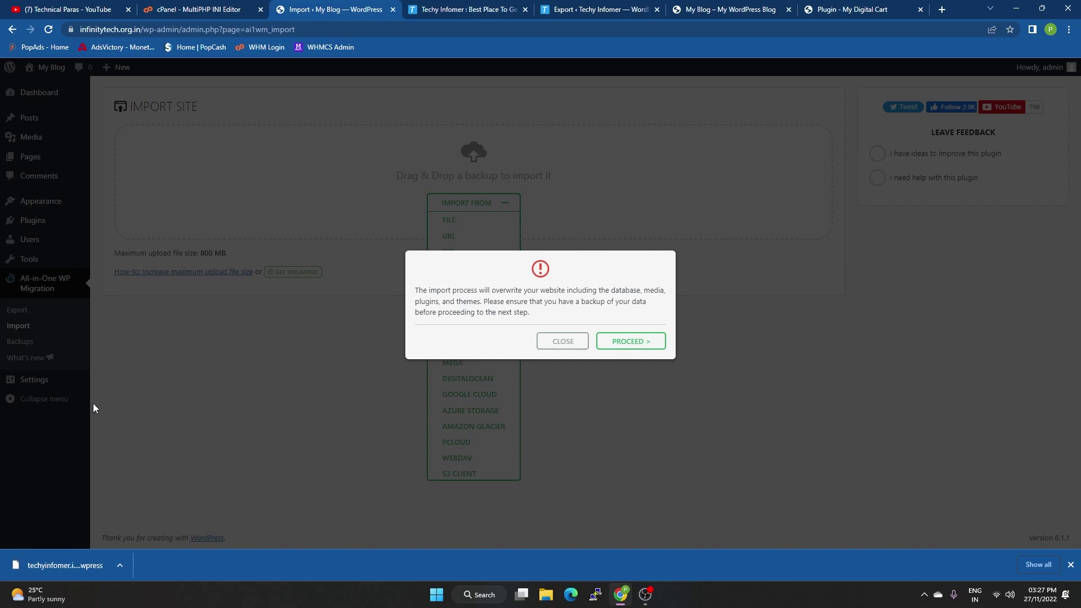
pyautogui.click(638, 344)
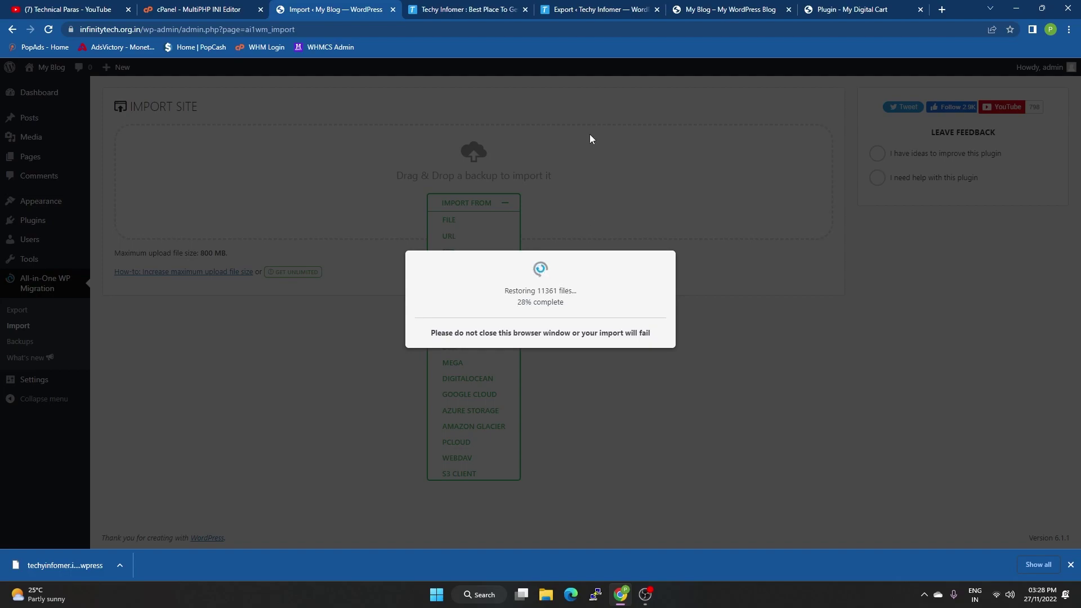
pyautogui.hotkey('ctrl', 'Tab')
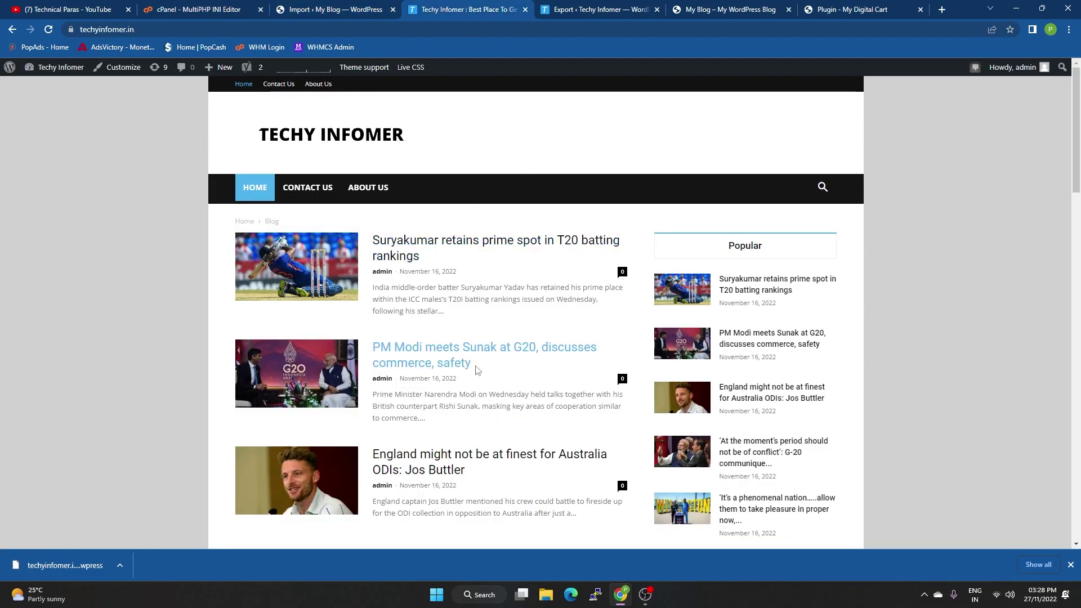
pyautogui.click(303, 6)
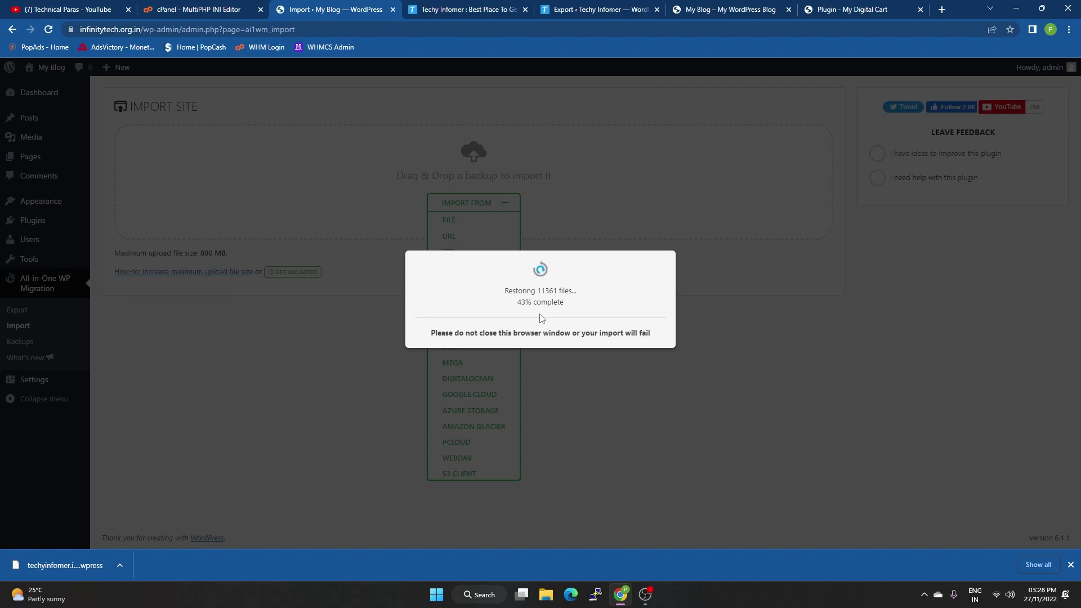
pyautogui.hotkey('ctrl', 'Tab')
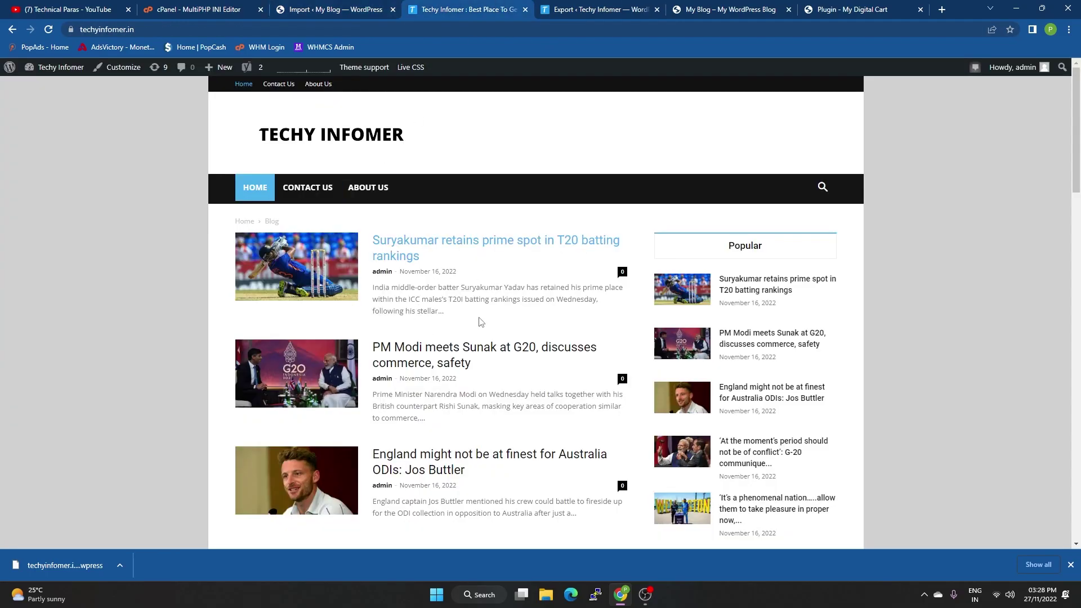
pyautogui.click(348, 7)
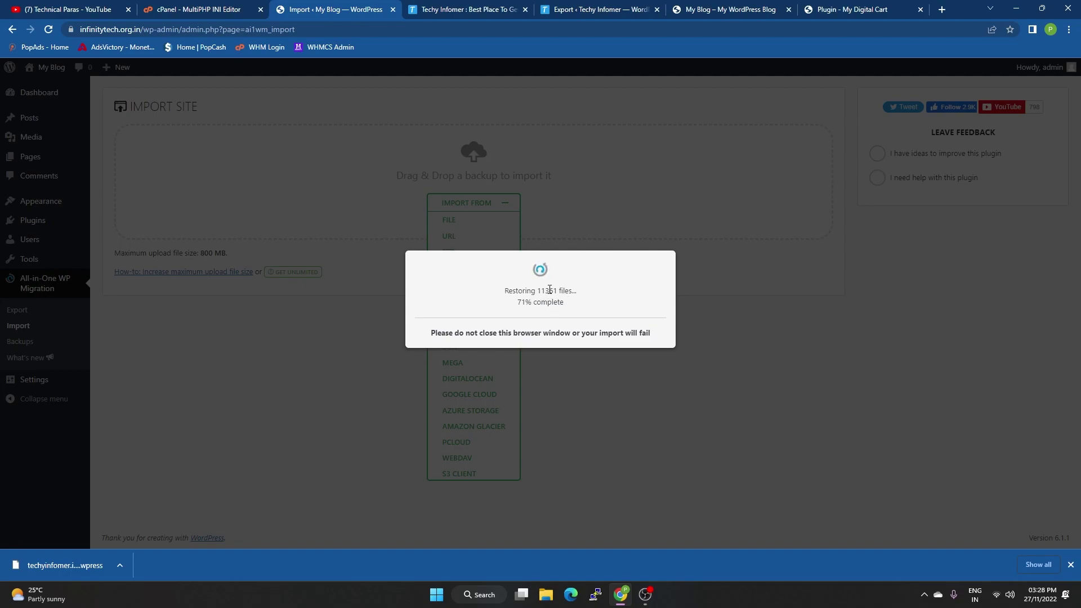
pyautogui.click(563, 5)
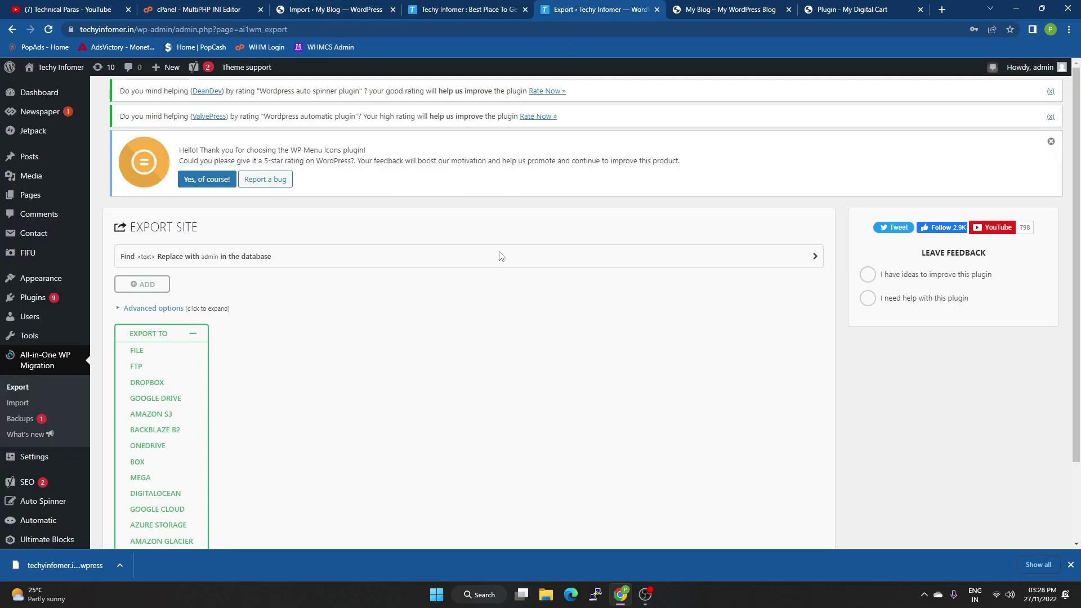
pyautogui.click(369, 17)
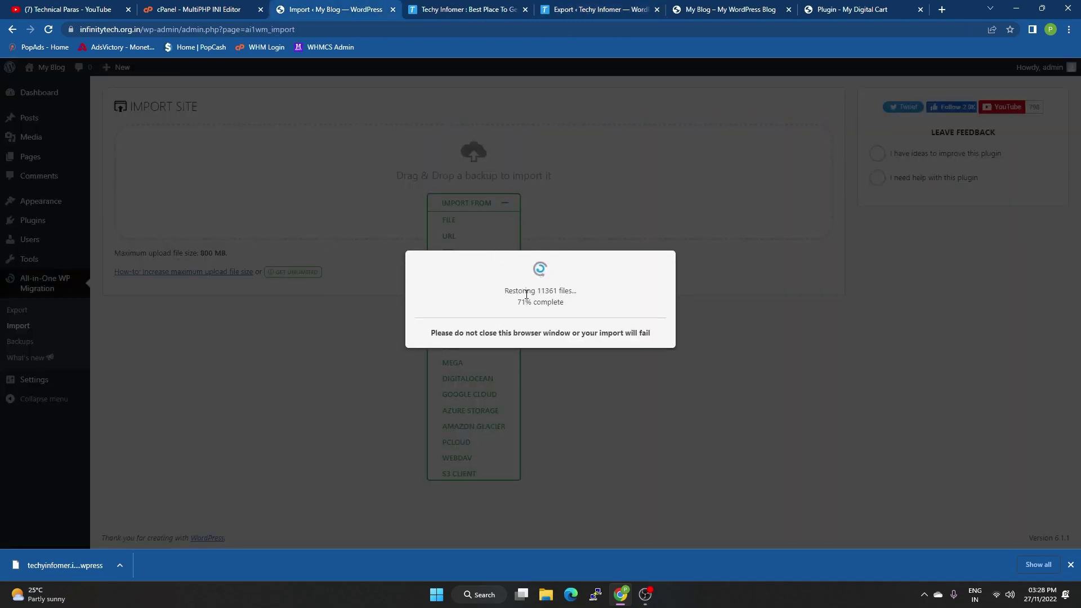
pyautogui.moveTo(520, 306); pyautogui.dragTo(606, 299)
pyautogui.click(607, 299)
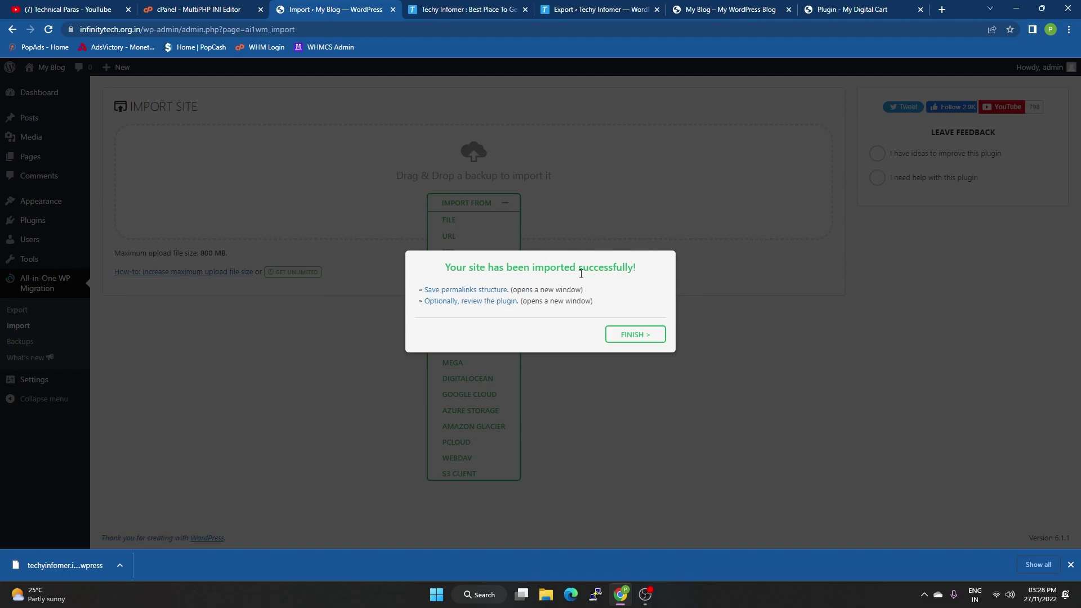
# - Finish the completed import and open the new site's front page in a new tab
pyautogui.click(635, 335)
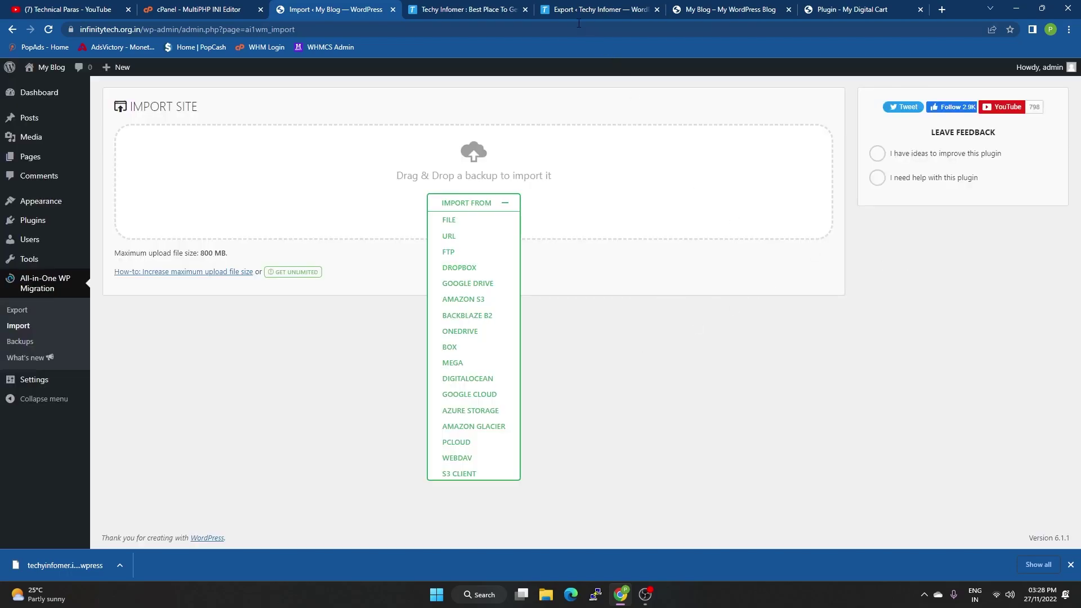
pyautogui.rightClick(44, 82)
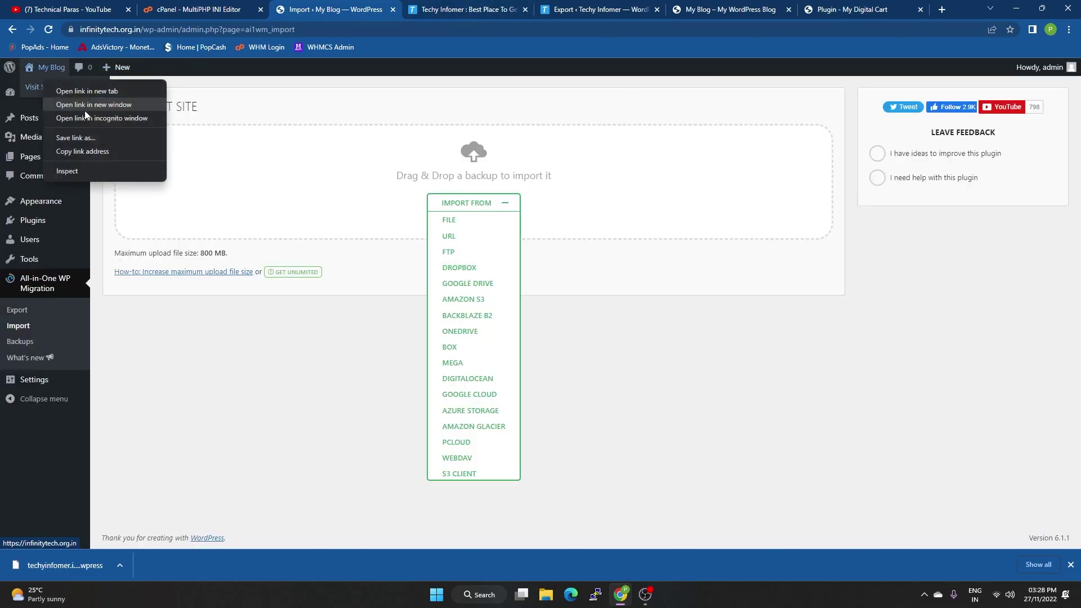
pyautogui.click(90, 92)
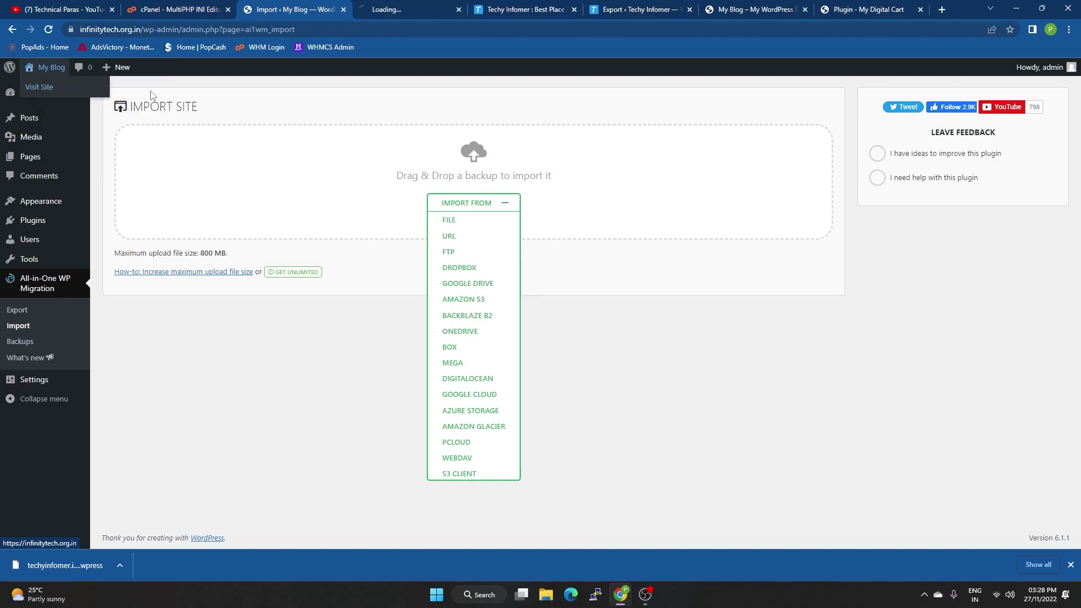
pyautogui.click(396, 8)
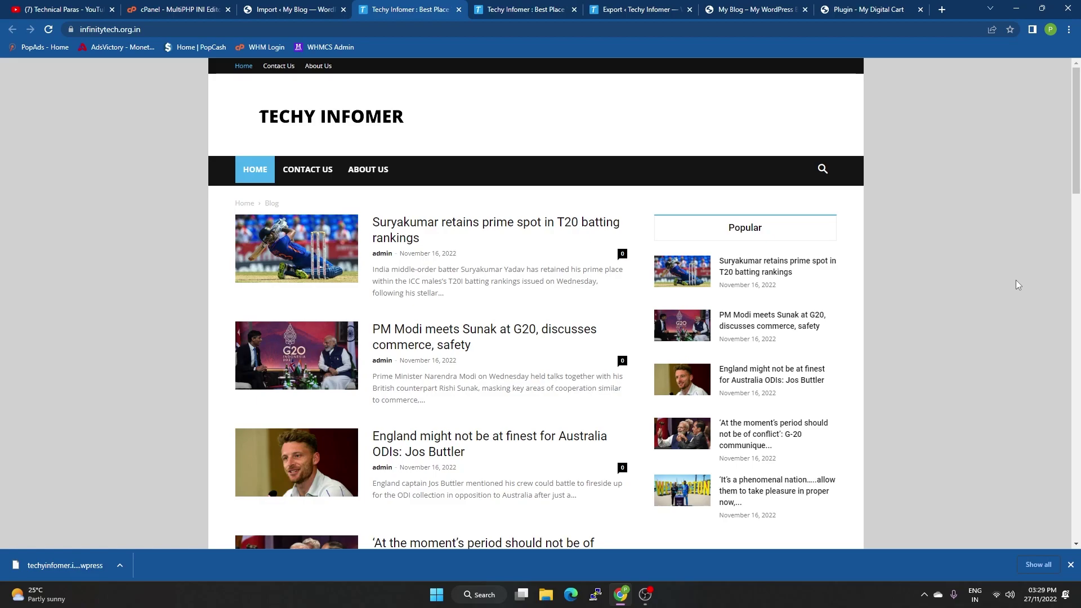
# - Compare the migrated home page on infinitytech.org.in with the original techyinfomer.in site, from header to footer
pyautogui.click(512, 8)
pyautogui.scroll(-15, 495, 360)
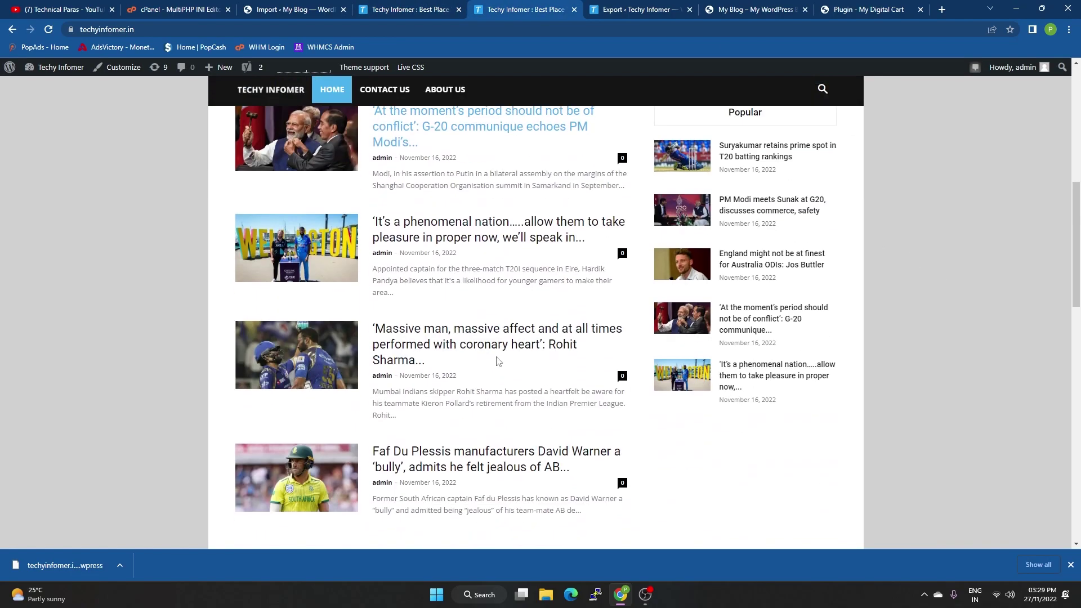
pyautogui.click(406, 9)
pyautogui.scroll(-15, 391, 86)
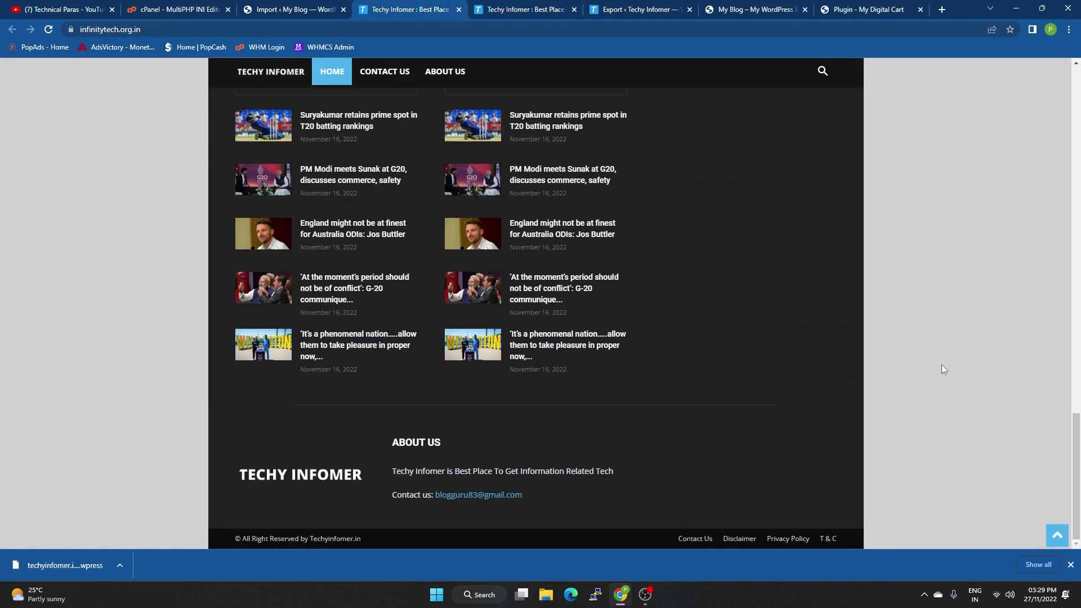
pyautogui.scroll(15, 832, 472)
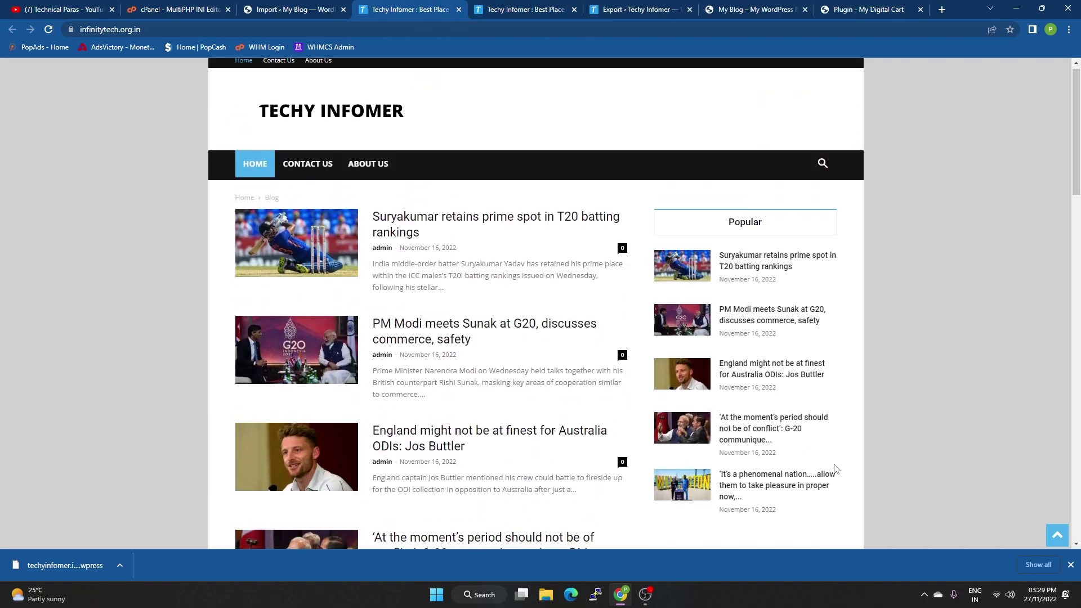
pyautogui.scroll(-15, 316, 208)
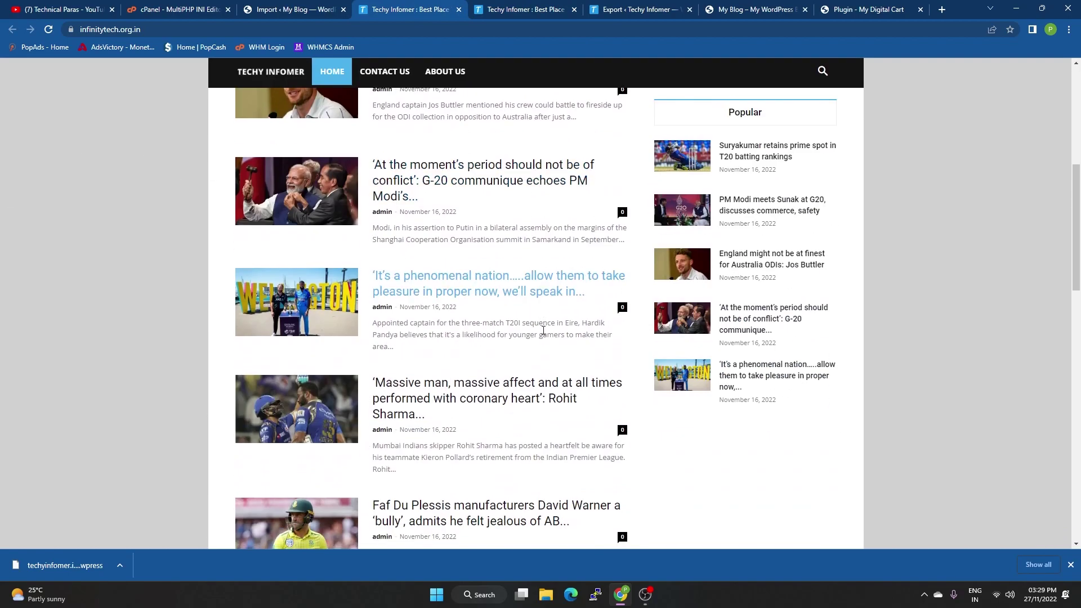
pyautogui.click(163, 27)
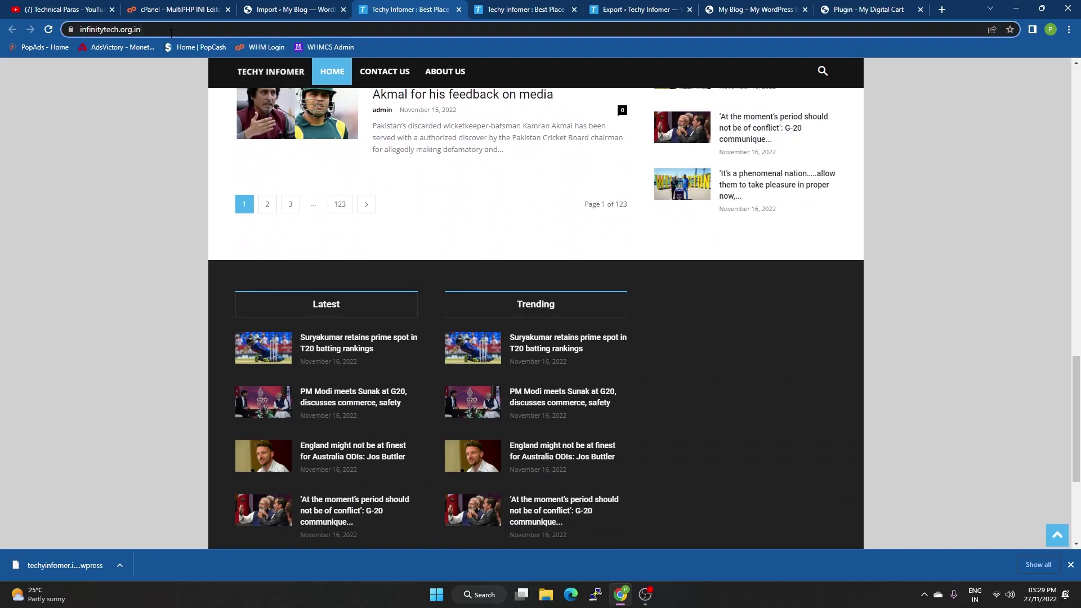
pyautogui.hotkey('alt', 'Left')
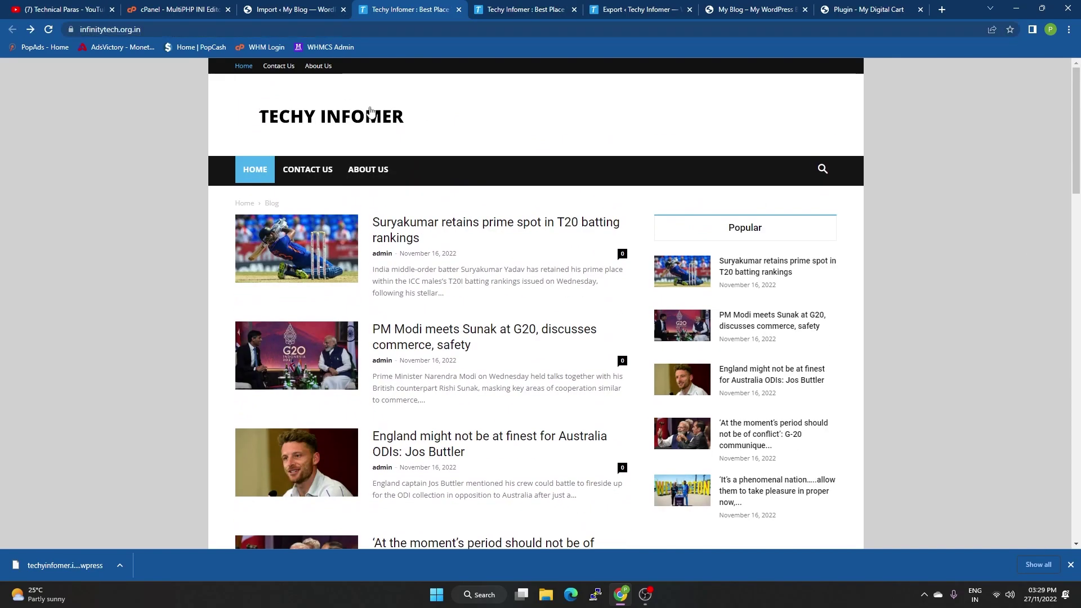
pyautogui.scroll(-10, 674, 264)
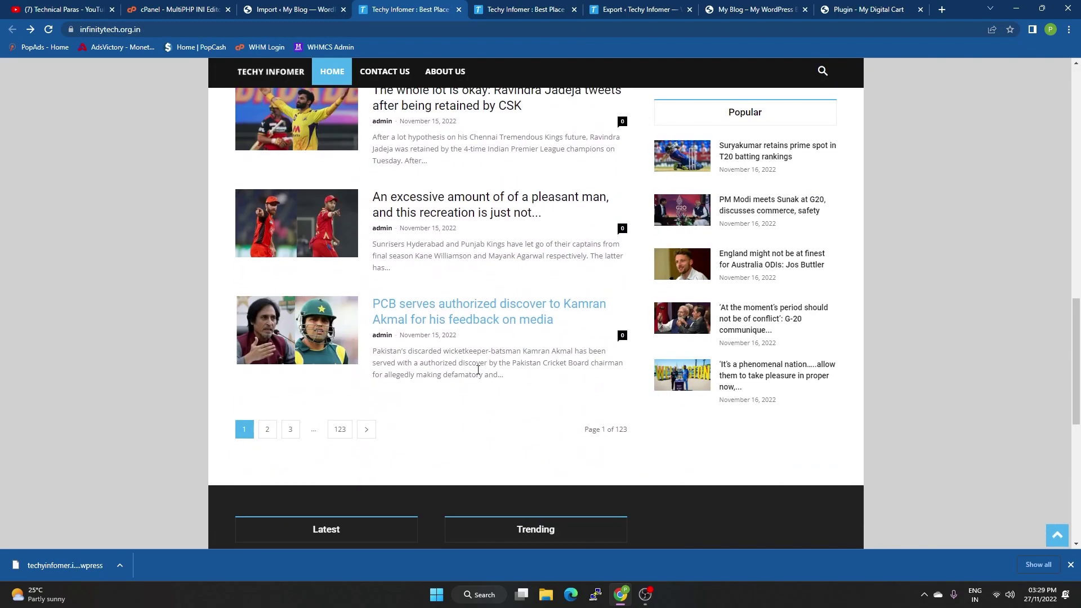
# - Review the migrated home page on infinitytech.org.in, then open its top article about Suryakumar's T20 batting ranking and check it to the end
pyautogui.scroll(15, 717, 333)
pyautogui.scroll(-15, 1041, 256)
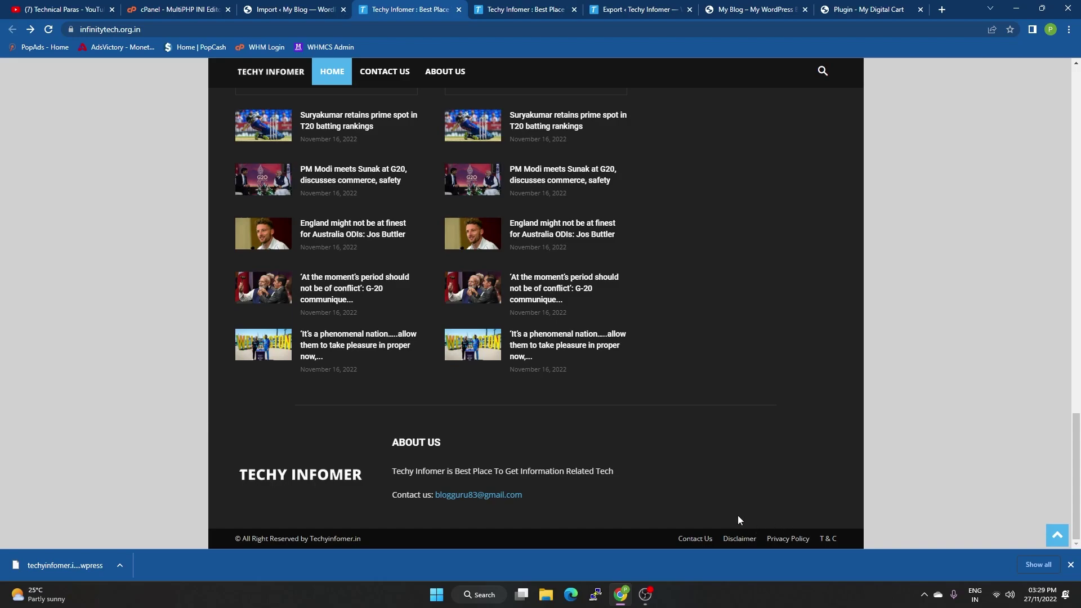
pyautogui.scroll(15, 1045, 376)
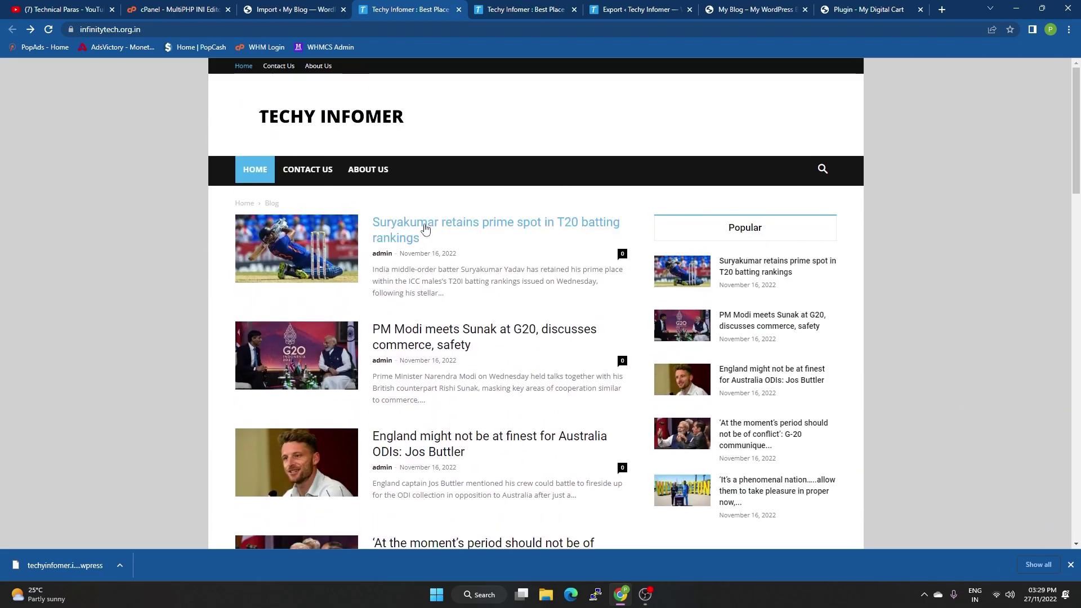
pyautogui.click(411, 222)
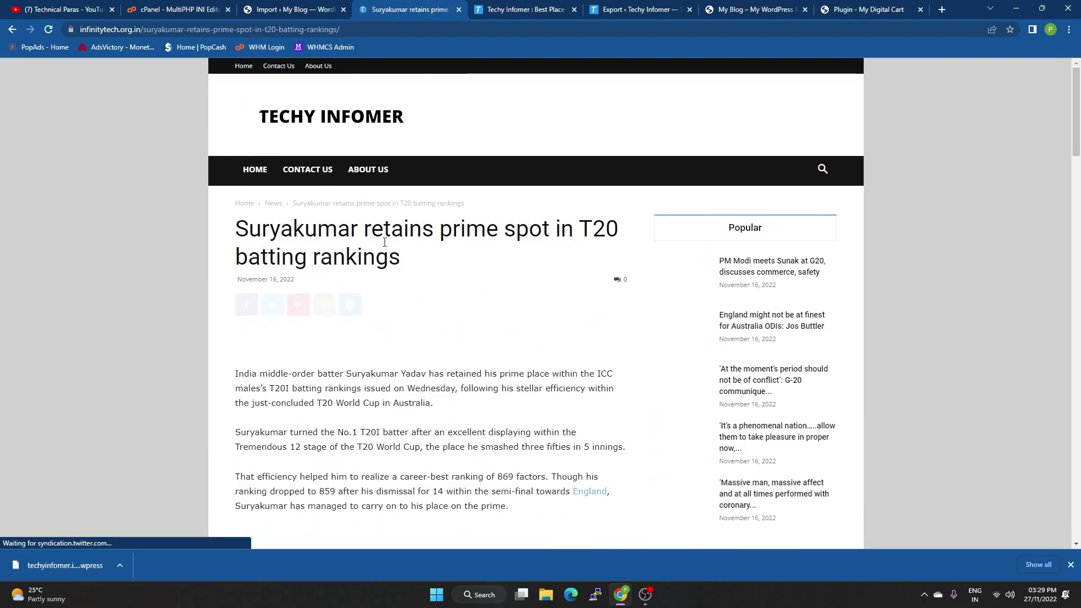
pyautogui.scroll(-7, 357, 254)
pyautogui.scroll(-15, 410, 292)
pyautogui.scroll(8, 409, 292)
pyautogui.scroll(10, 410, 295)
# - Copy the link of the same Suryakumar article on techyinfomer.in, load it, and look through the original page for comparison
pyautogui.hotkey('ctrl', 'Tab')
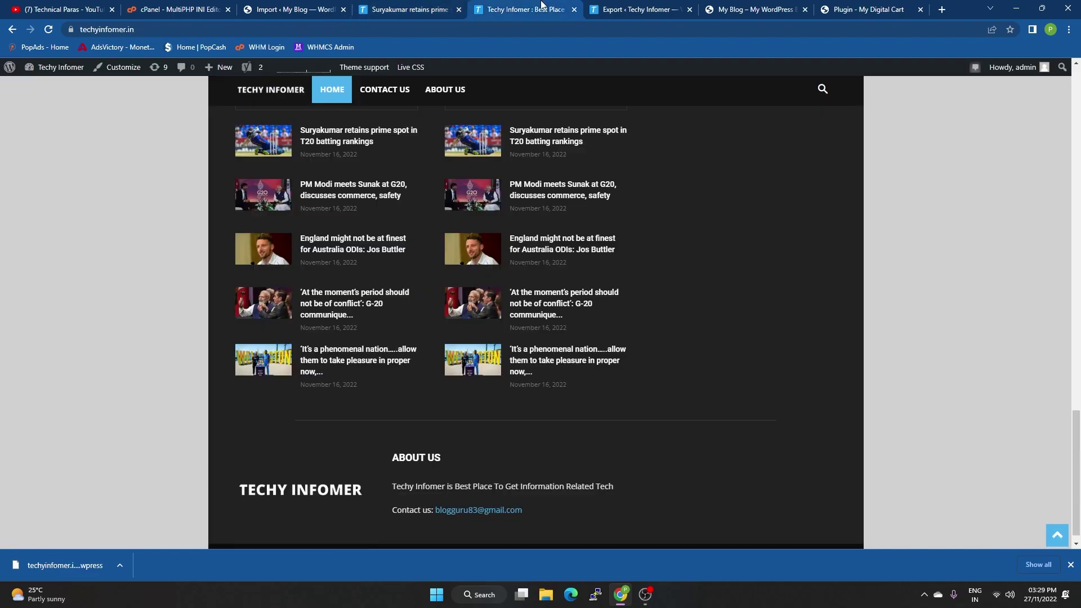
pyautogui.scroll(15, 264, 213)
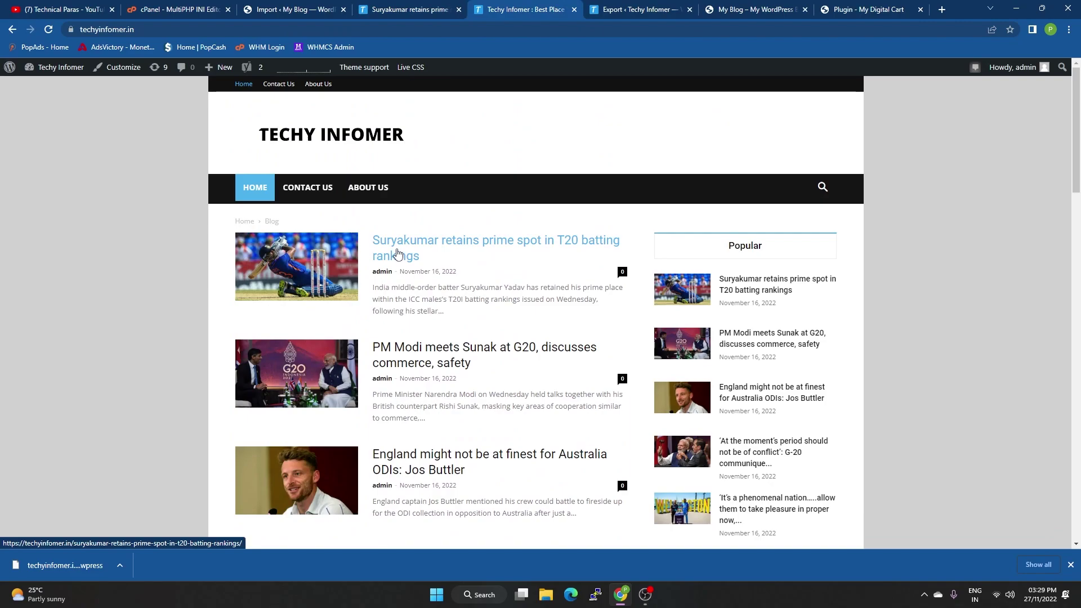
pyautogui.rightClick(406, 251)
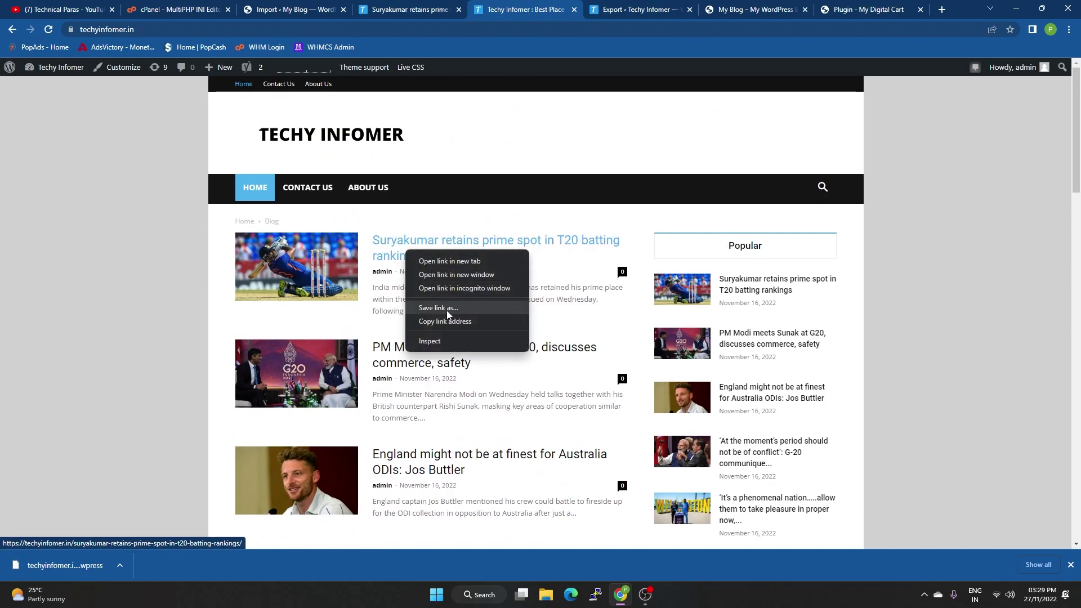
pyautogui.click(450, 323)
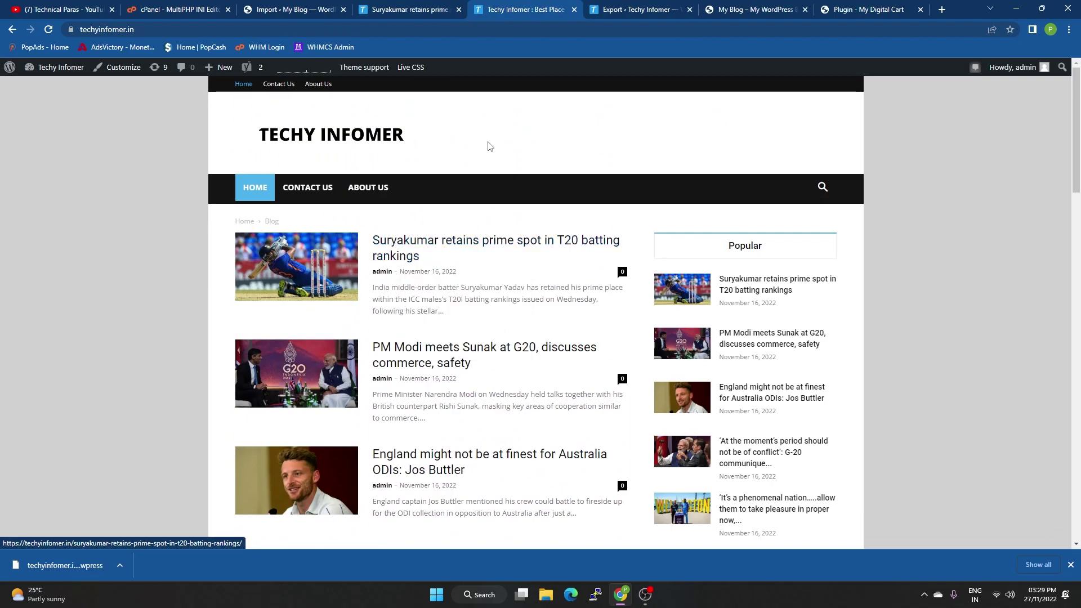
pyautogui.click(539, 34)
pyautogui.hotkey('ctrl', 'v')
pyautogui.press('Return')
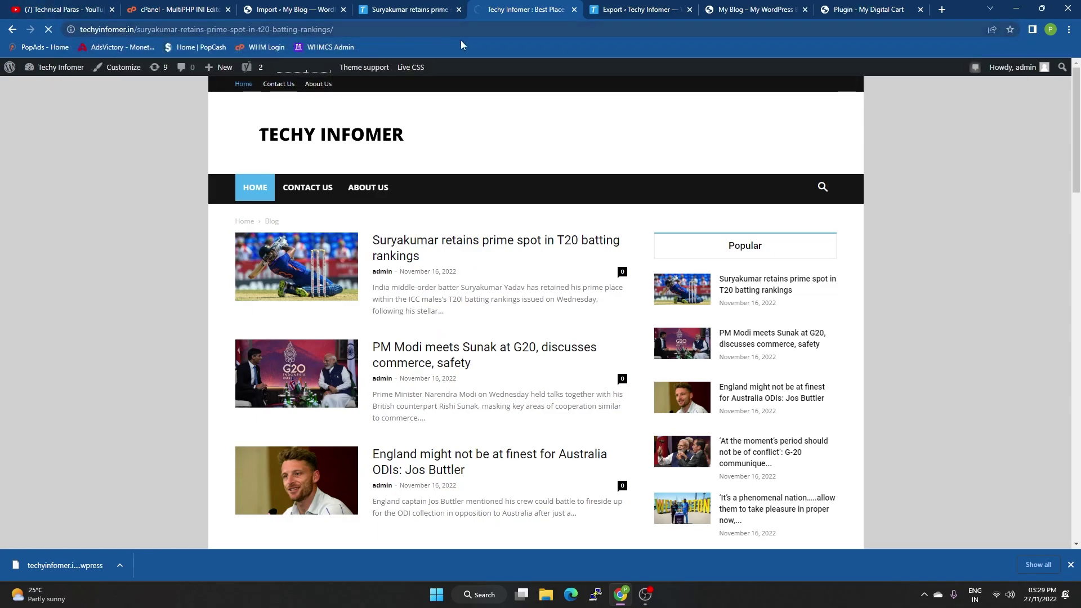
pyautogui.scroll(-2, 466, 271)
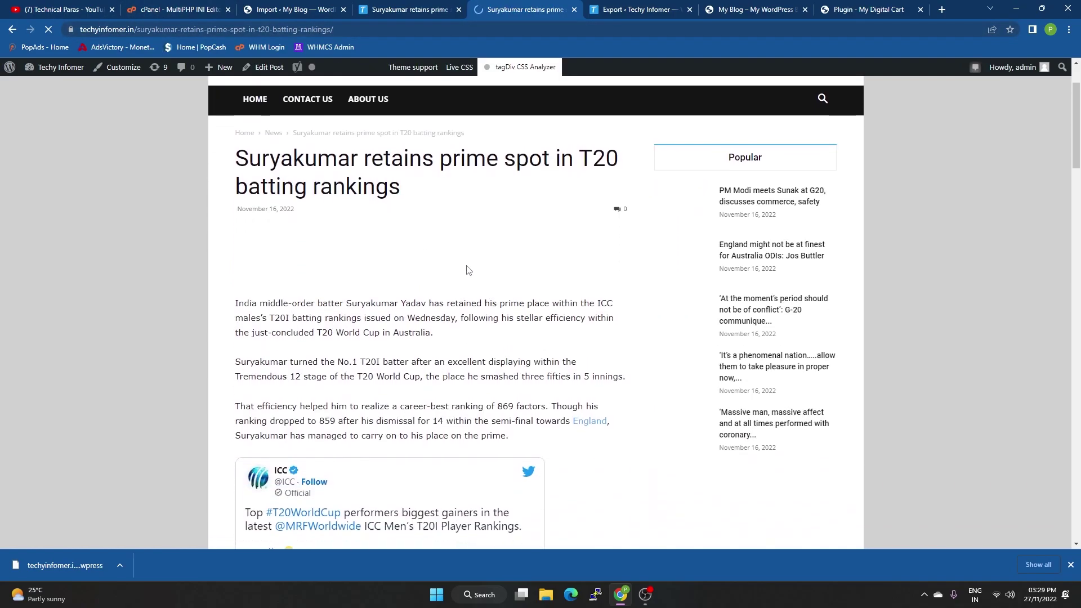
pyautogui.scroll(-20, 467, 271)
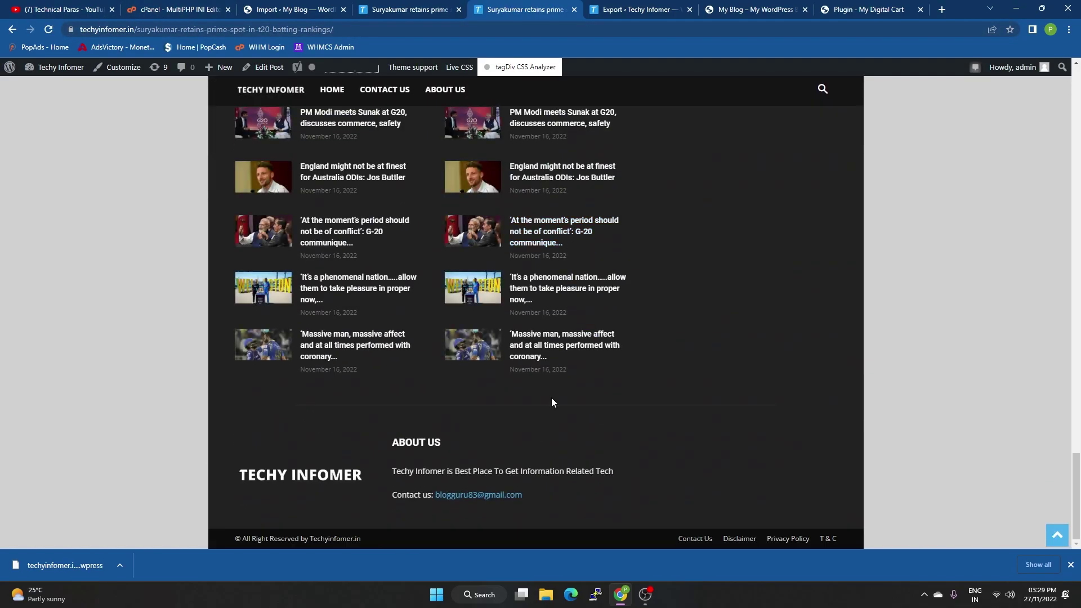
# - Paste the copied techyinfomer.in article URL into a new Notepad document and minimize it
pyautogui.press('super+r')
pyautogui.press('Return')
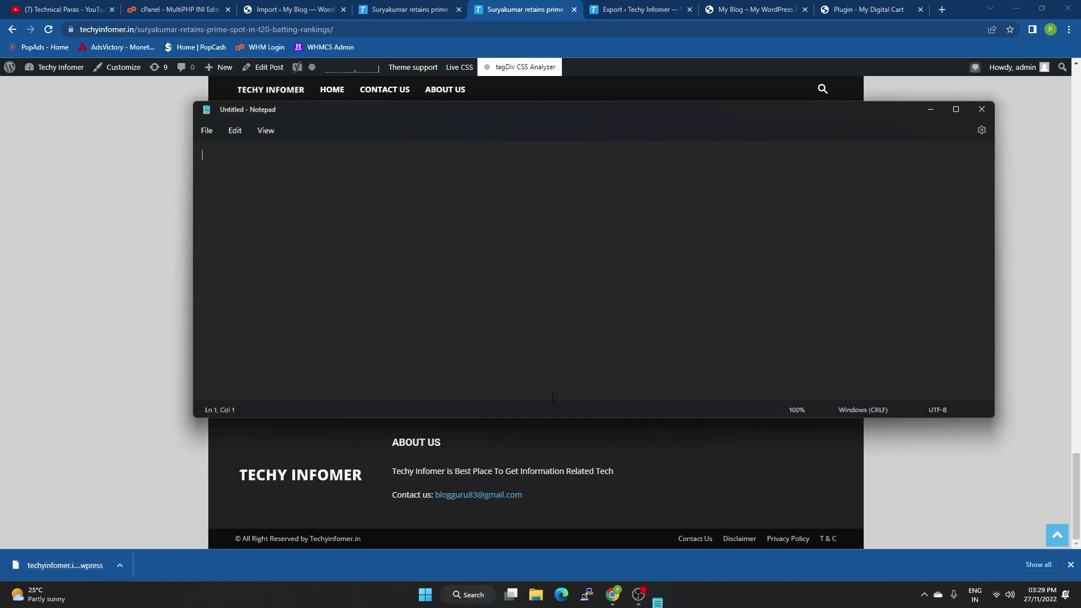
pyautogui.hotkey('ctrl', 'v')
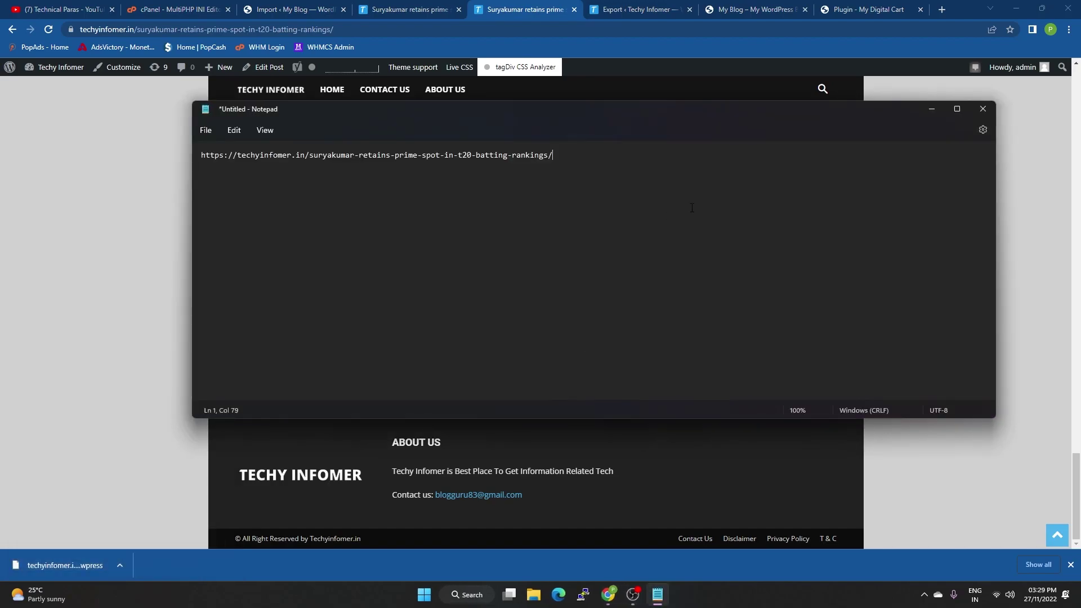
pyautogui.click(932, 111)
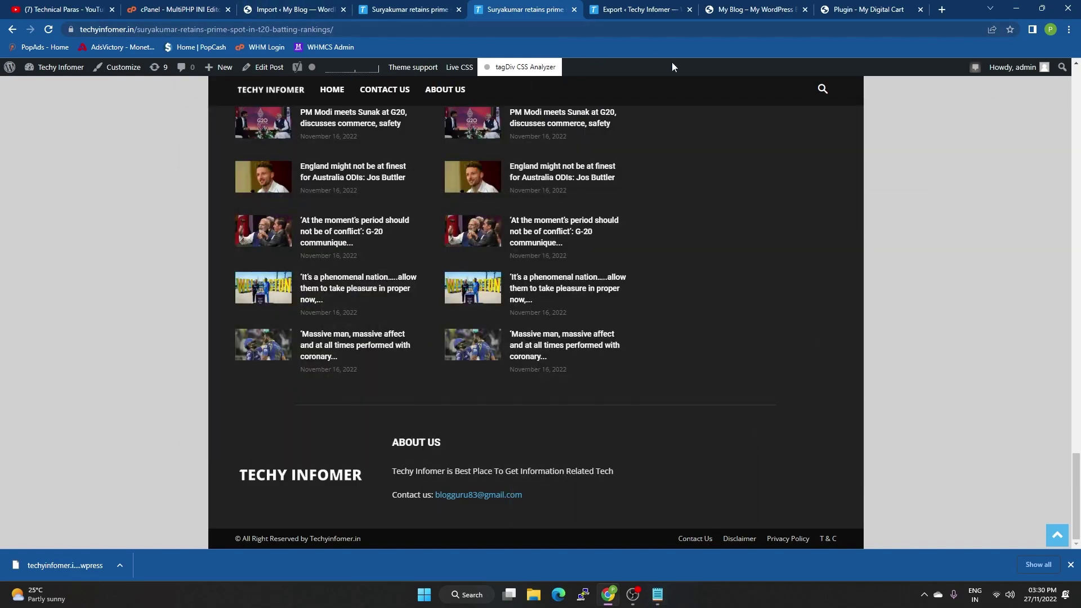
pyautogui.click(138, 9)
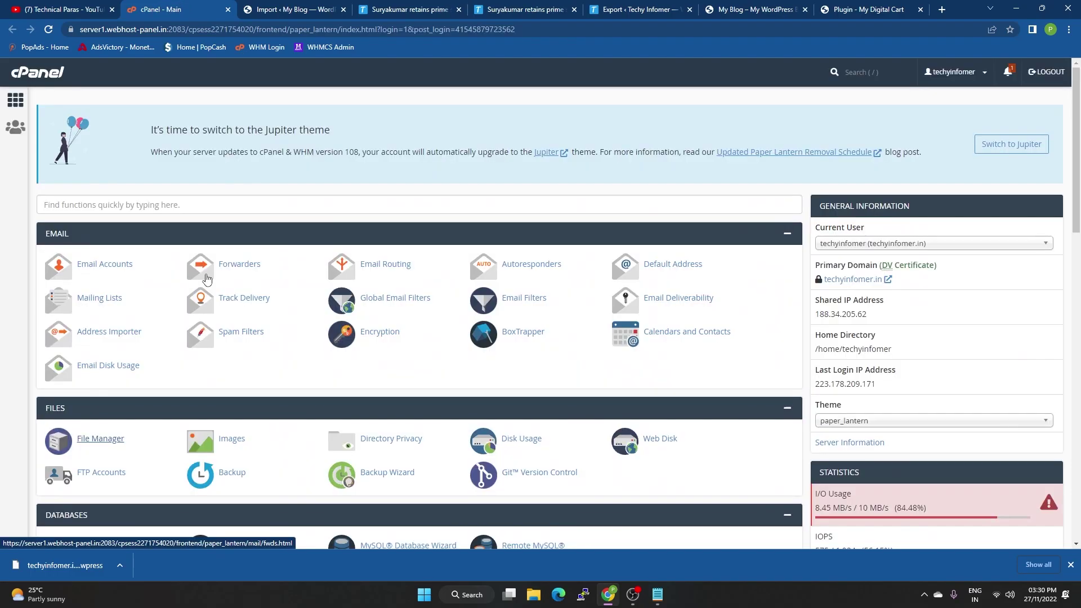
pyautogui.click(153, 200)
pyautogui.write('re')
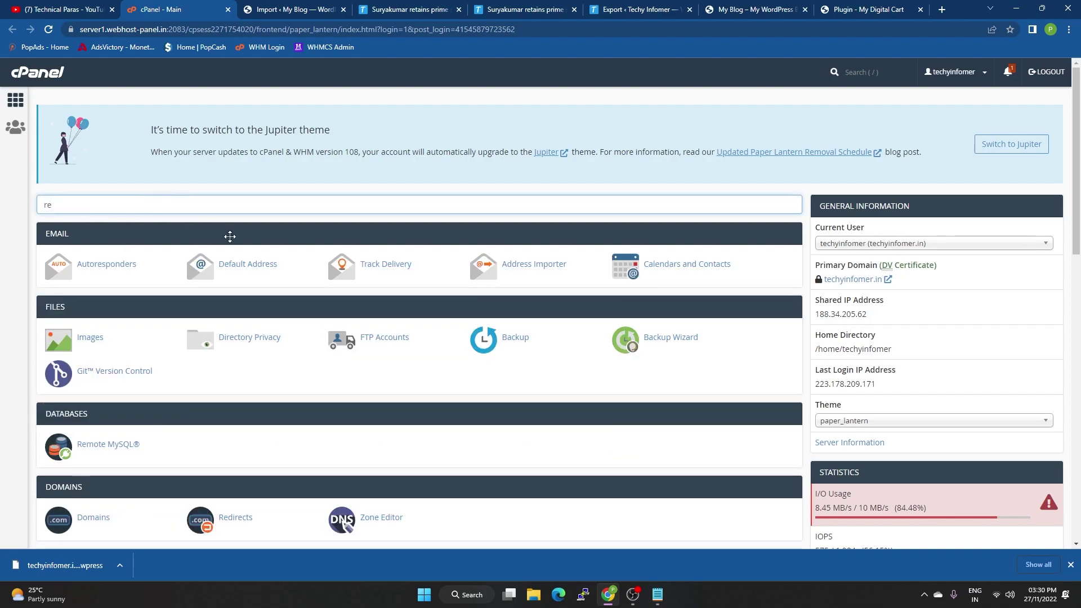
pyautogui.scroll(-4, 441, 280)
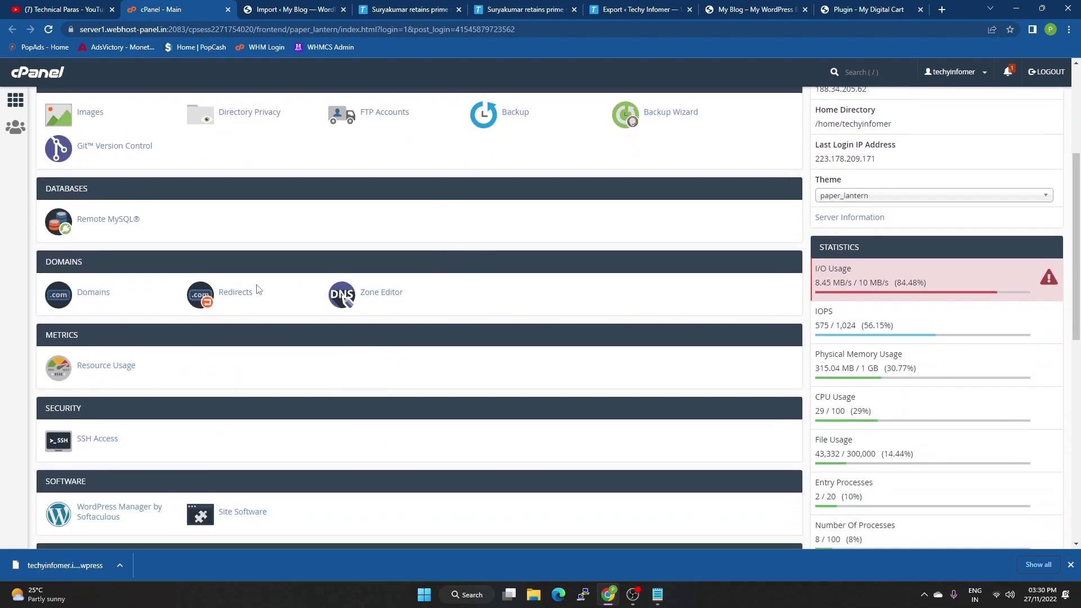
pyautogui.click(210, 299)
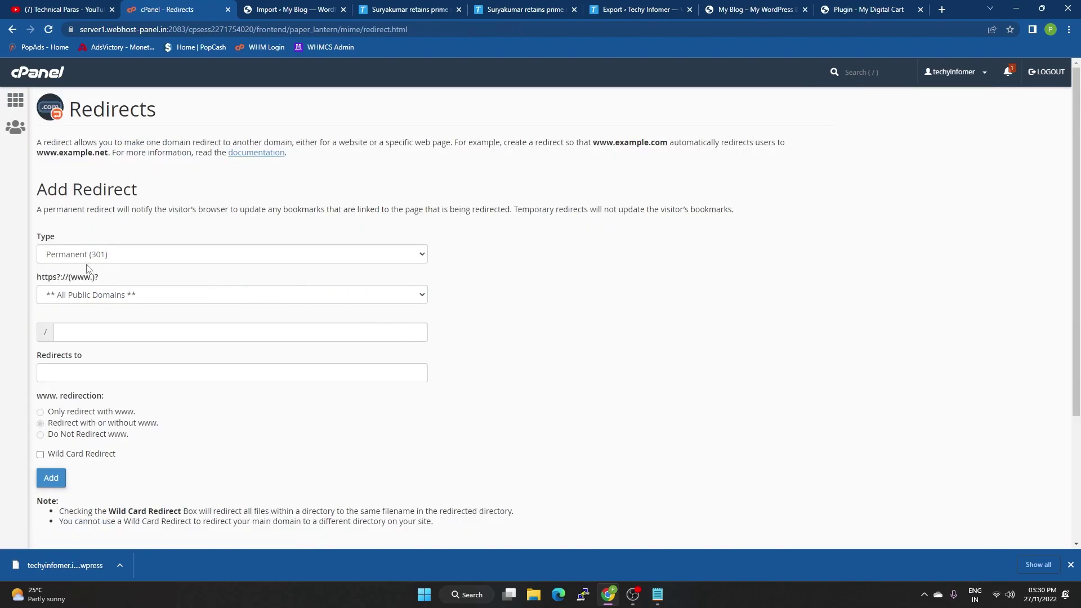
pyautogui.click(88, 300)
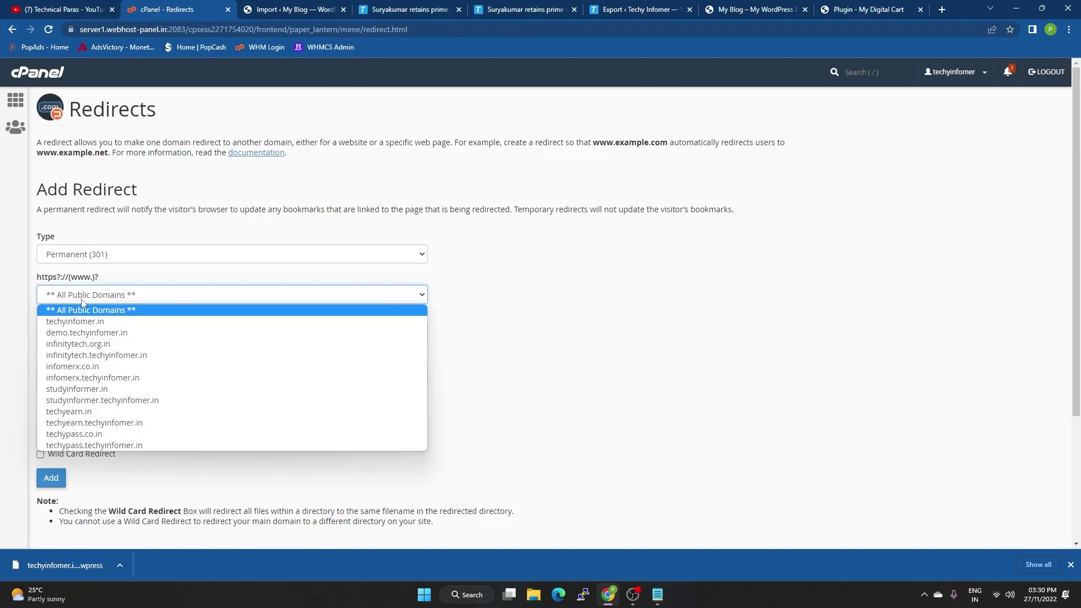
# - Return to the cPanel home page and open the public_html folder of the old site in File Manager
pyautogui.click(15, 100)
pyautogui.scroll(-8, 81, 168)
pyautogui.scroll(4, 82, 168)
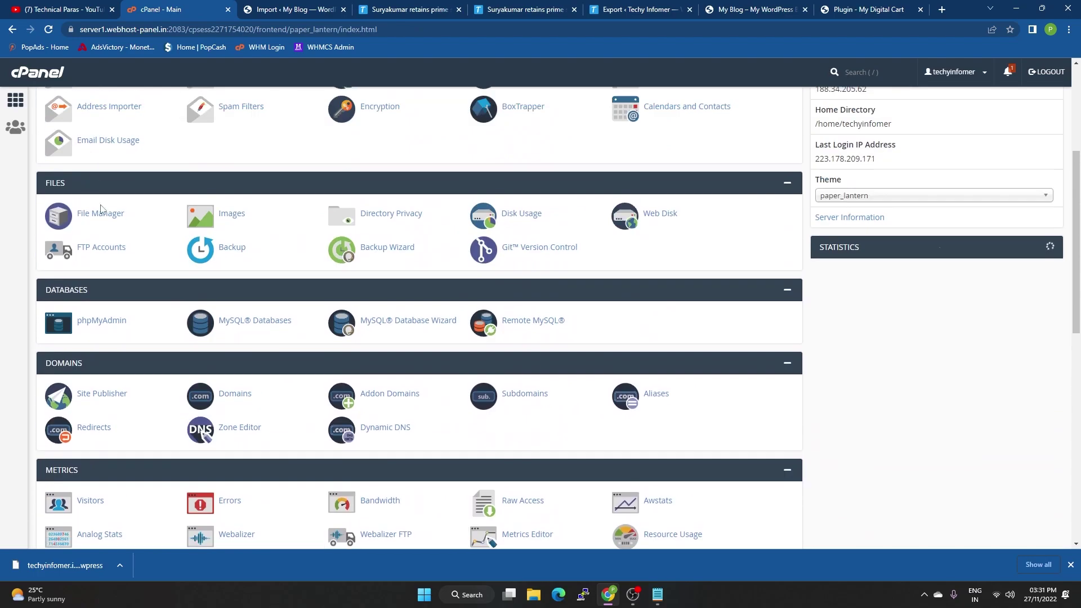
pyautogui.click(57, 213)
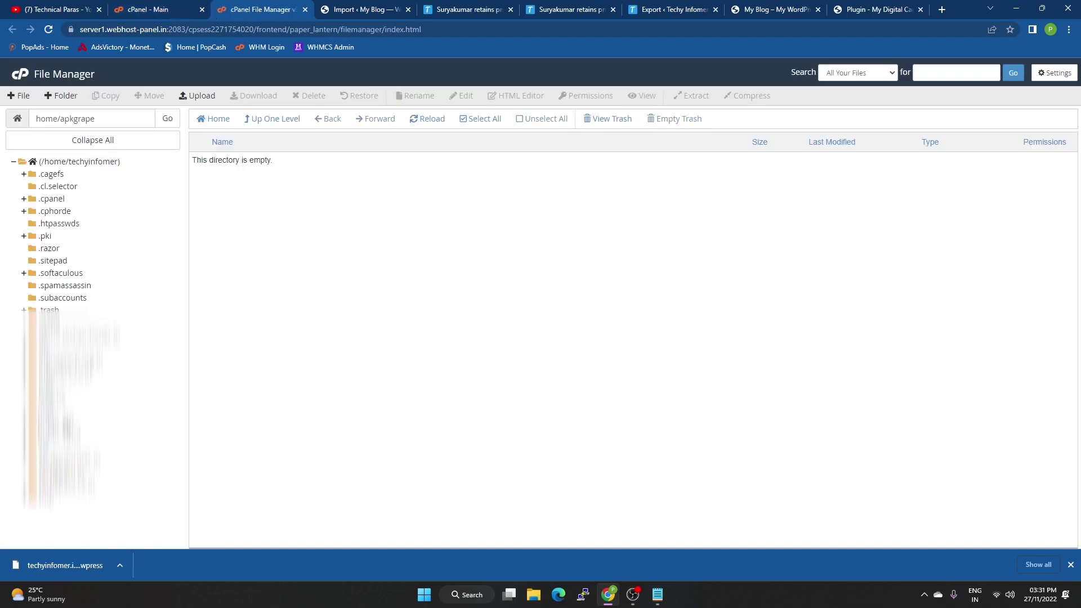
pyautogui.hotkey('ctrl', 'shift', 'Tab')
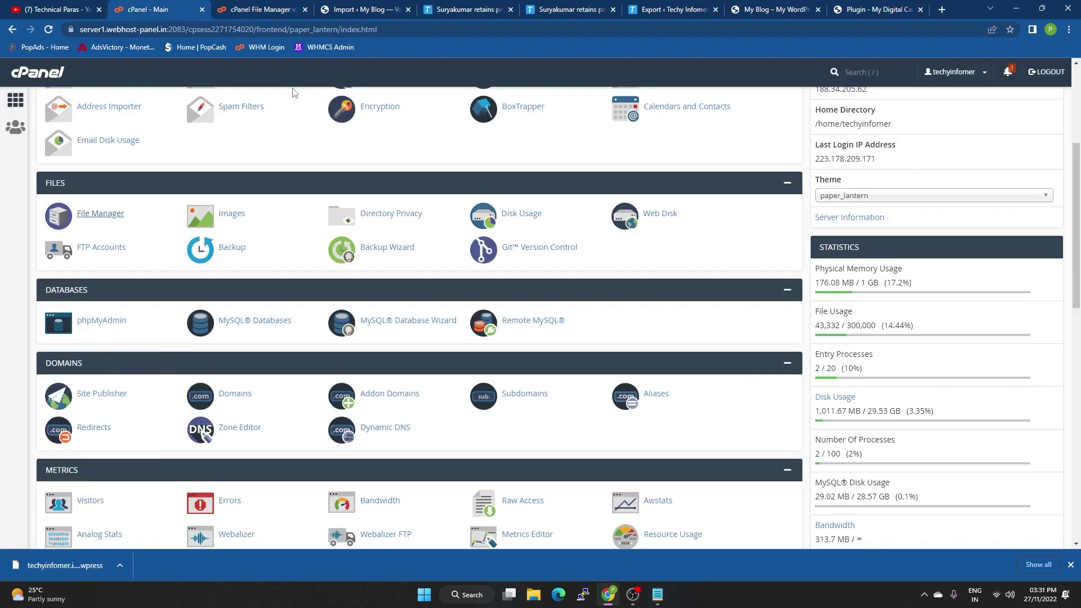
pyautogui.scroll(4, 742, 201)
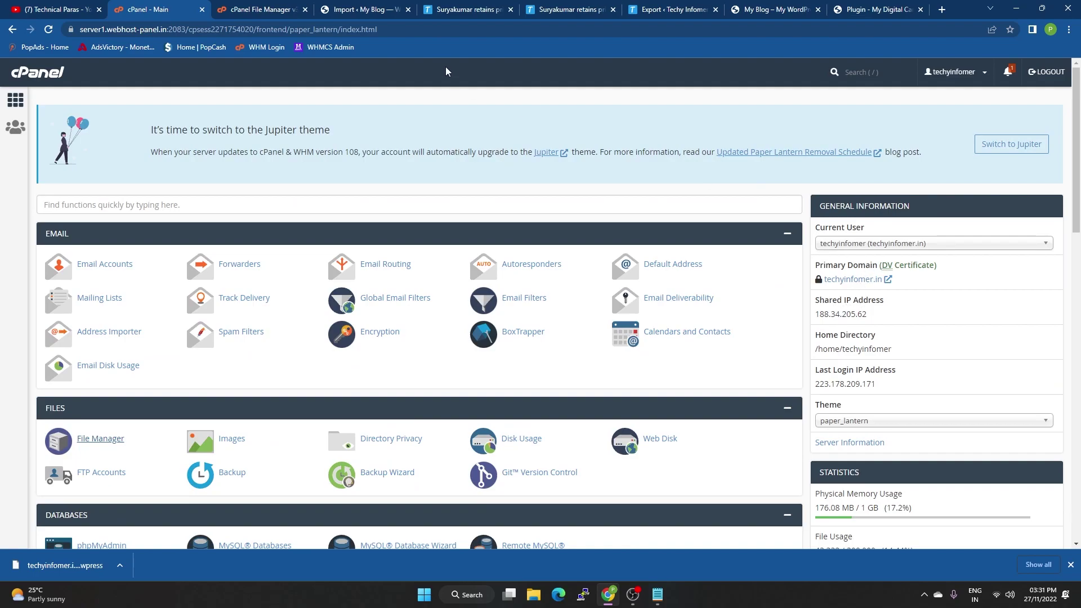
pyautogui.click(265, 9)
pyautogui.scroll(-5, 349, 270)
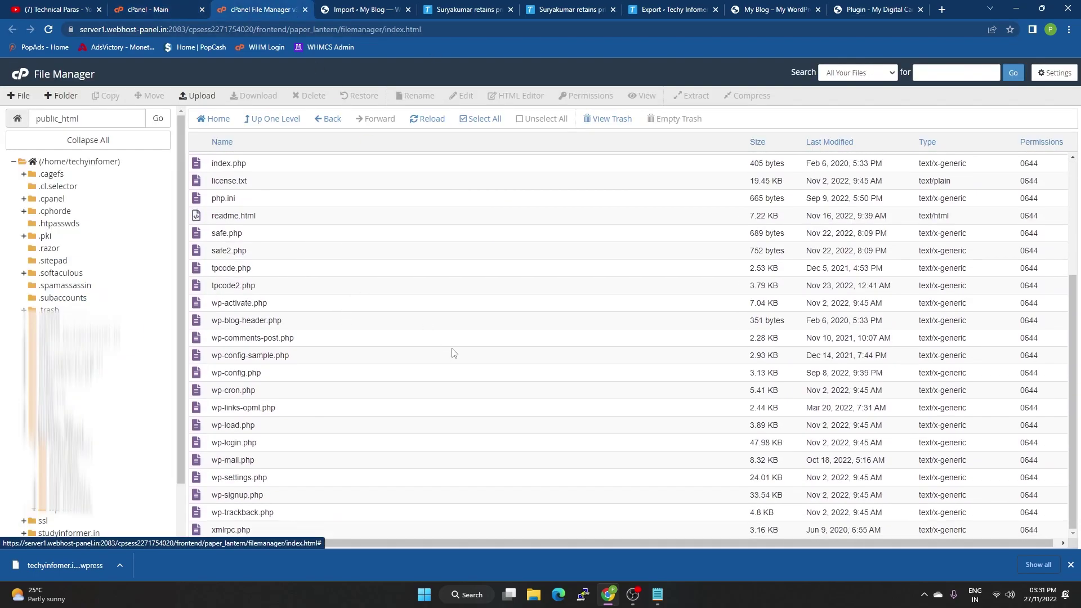
# - Delete all files and folders in public_html, moving them to the trash
pyautogui.scroll(3, 454, 350)
pyautogui.click(478, 118)
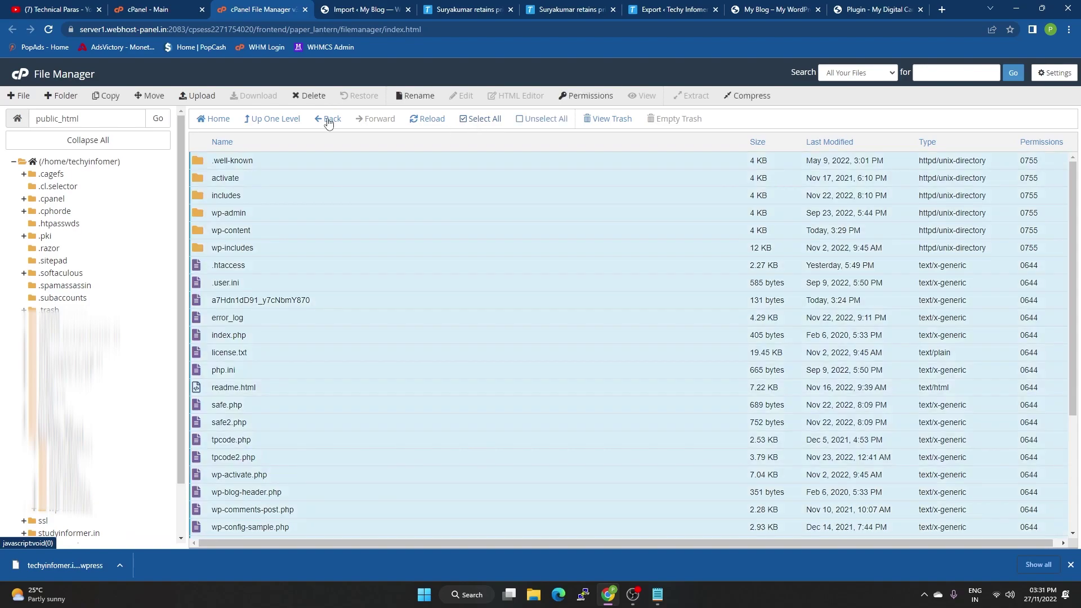
pyautogui.click(306, 107)
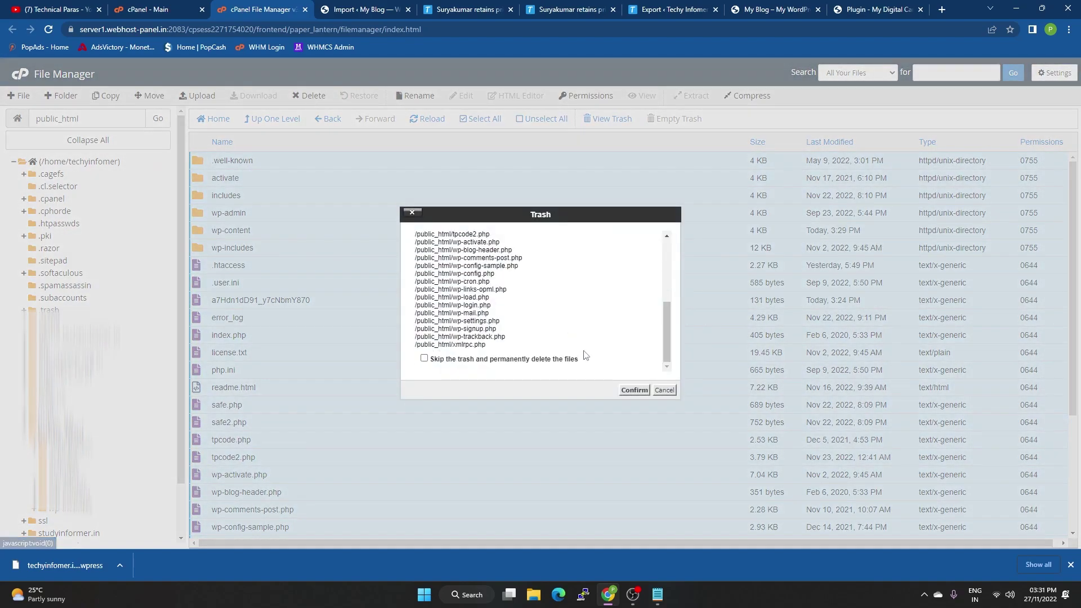
pyautogui.click(634, 389)
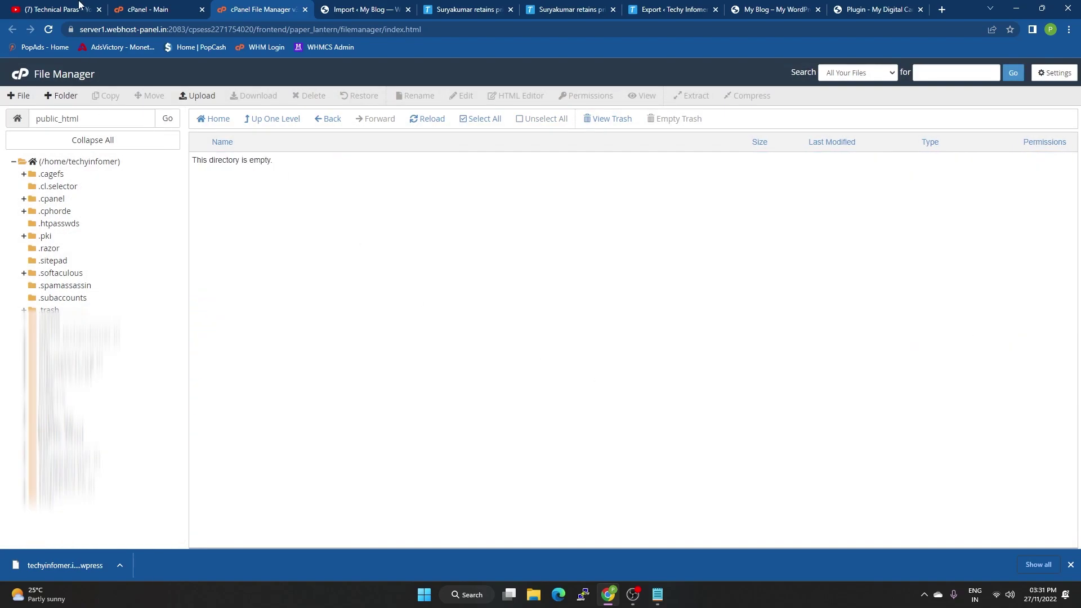
# - Open cPanel's Redirects tool and choose techyinfomer.in as the domain for the permanent (301) redirect
pyautogui.click(161, 9)
pyautogui.scroll(-7, 241, 262)
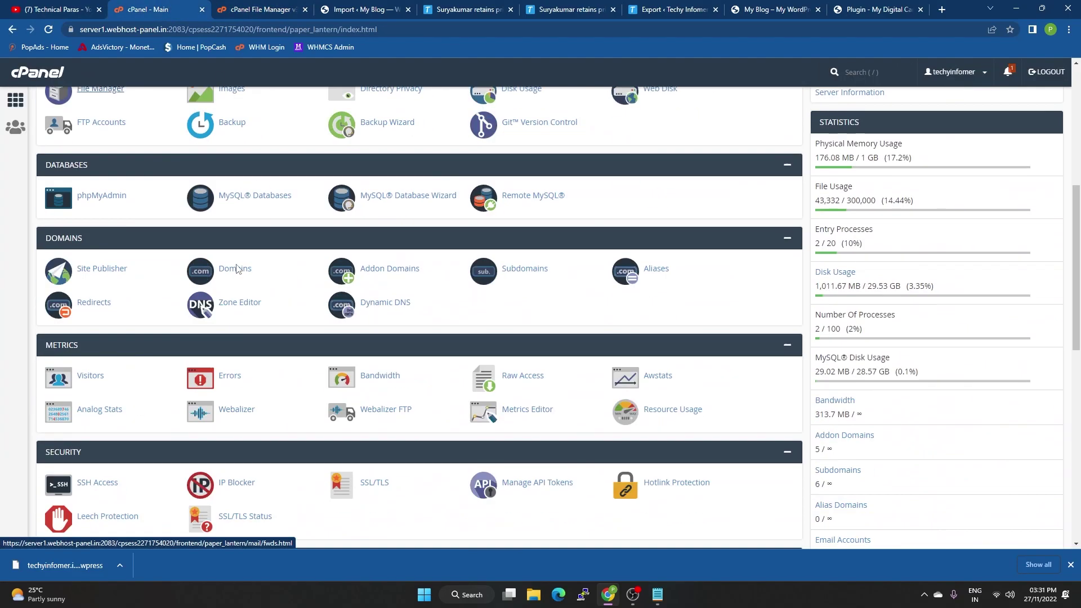
pyautogui.scroll(-1, 213, 273)
pyautogui.scroll(2, 302, 235)
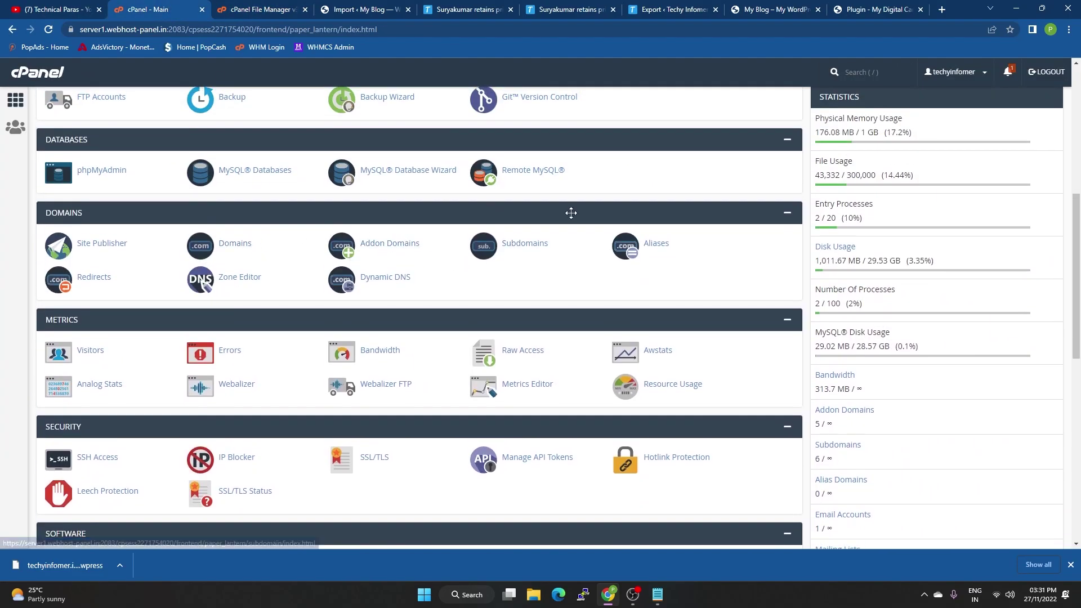
pyautogui.click(94, 277)
pyautogui.click(115, 292)
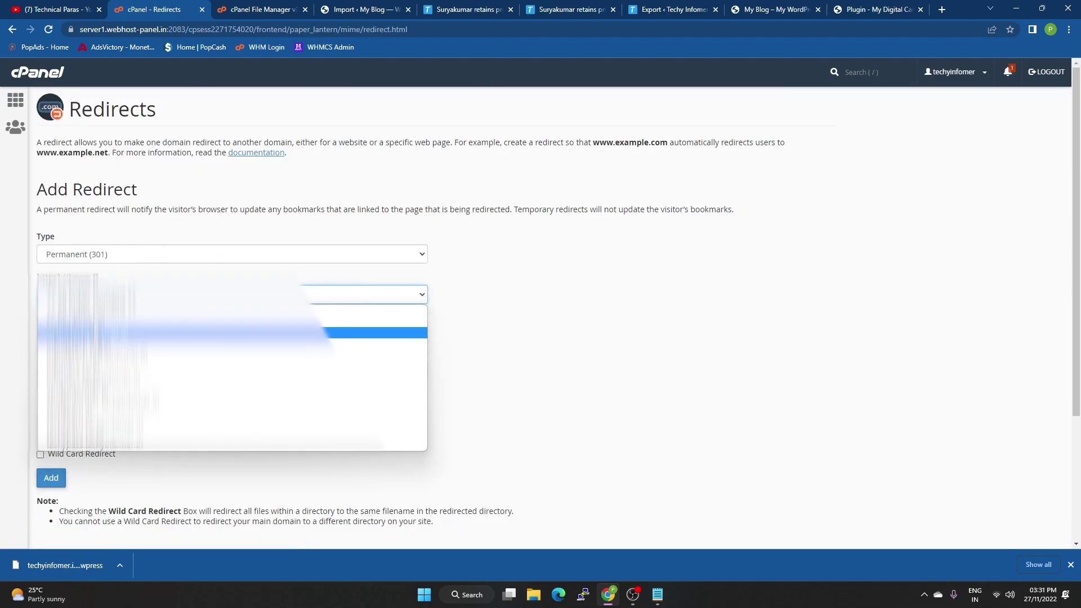
pyautogui.click(113, 318)
pyautogui.click(68, 367)
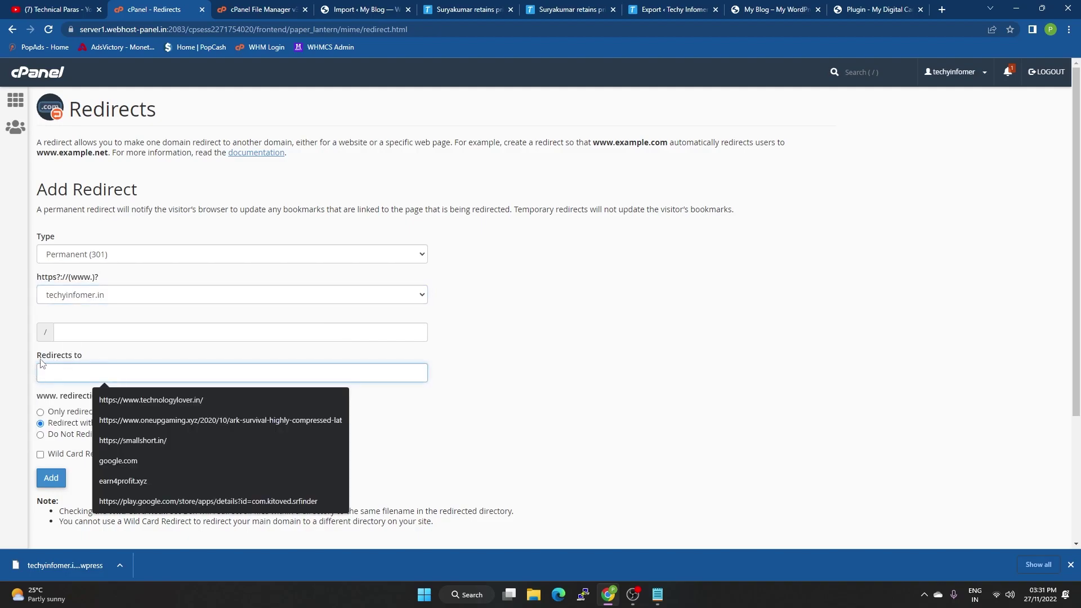
pyautogui.click(339, 8)
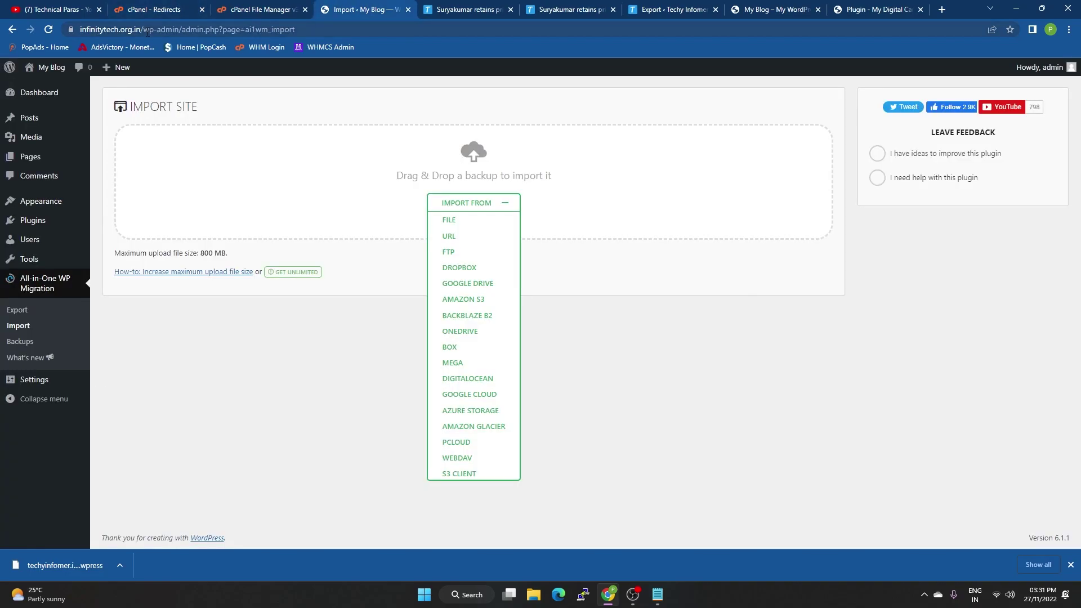
pyautogui.moveTo(138, 31); pyautogui.dragTo(31, 35)
pyautogui.hotkey('ctrl', 'c')
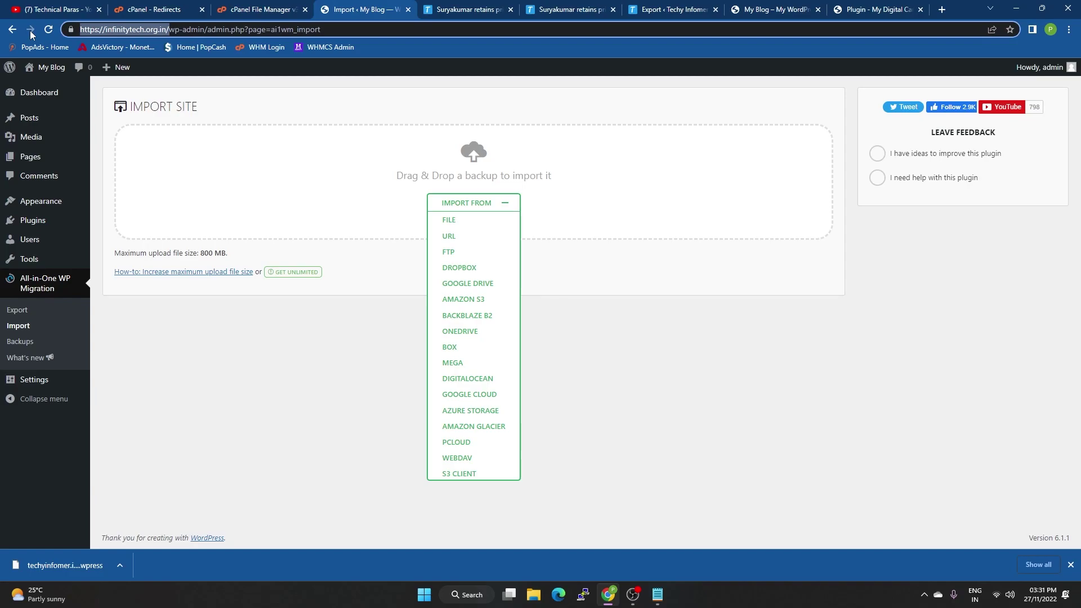
pyautogui.click(228, 6)
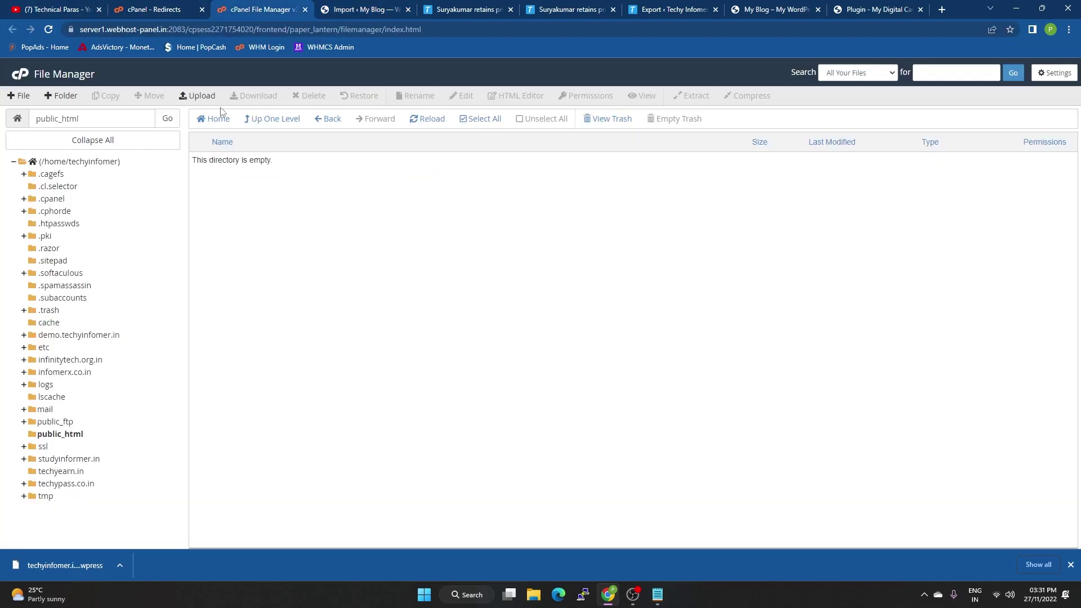
pyautogui.click(372, 8)
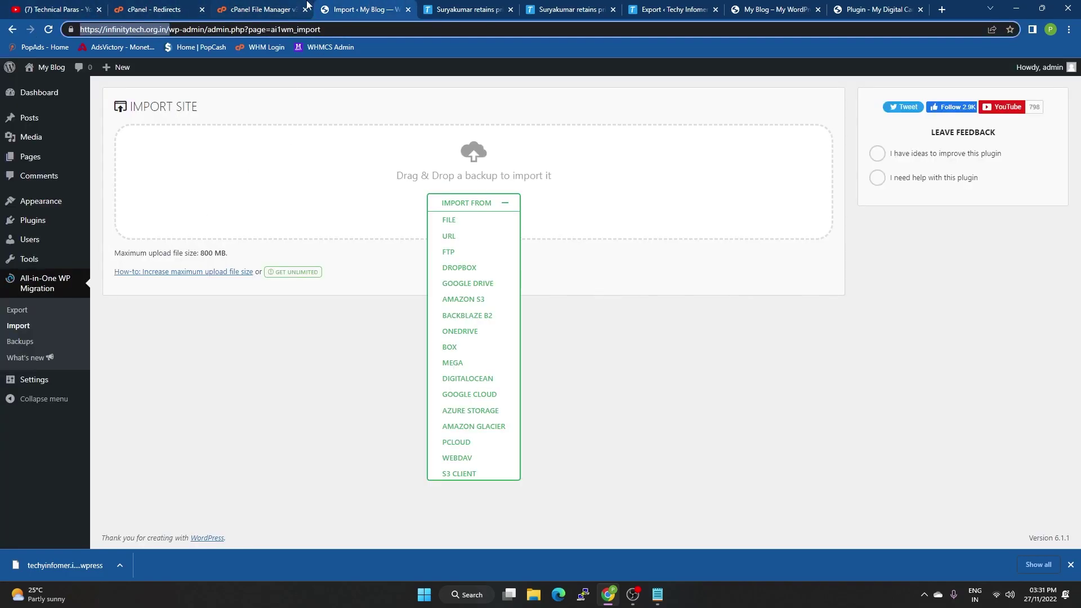
pyautogui.click(148, 9)
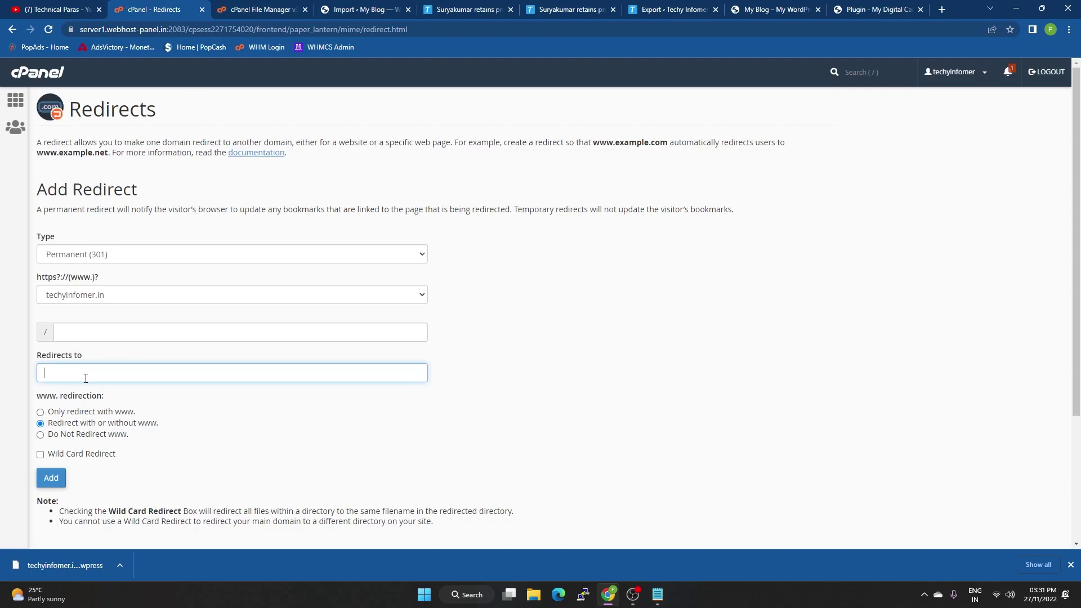
pyautogui.hotkey('ctrl', 'v')
pyautogui.moveTo(91, 359); pyautogui.dragTo(31, 361)
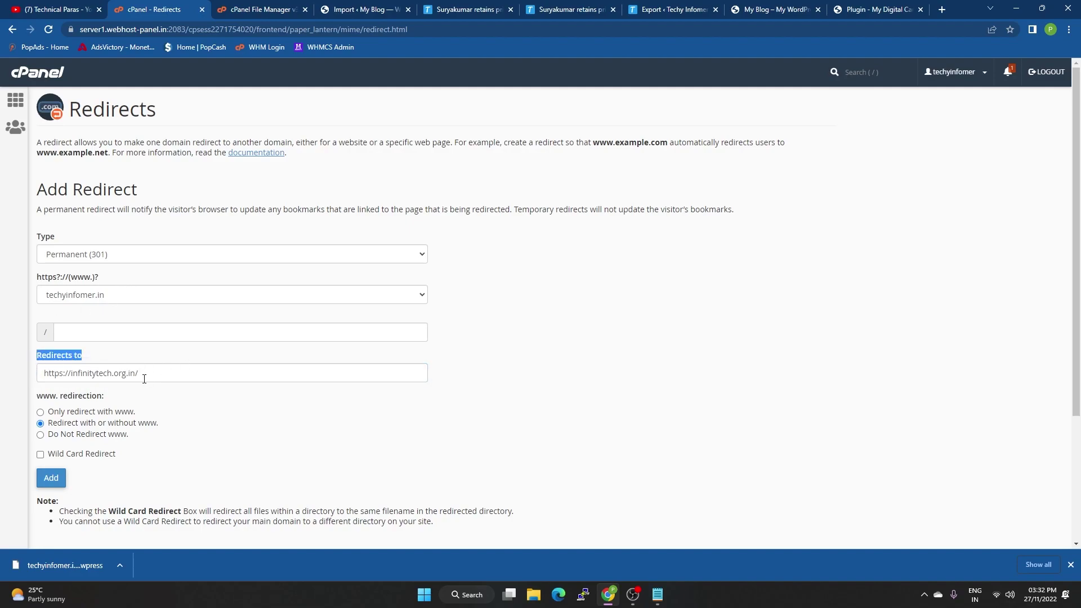
# - Enable Wild Card Redirect, add the techyinfomer.in redirect, and go back to the Redirects form
pyautogui.click(155, 460)
pyautogui.click(86, 455)
pyautogui.click(51, 478)
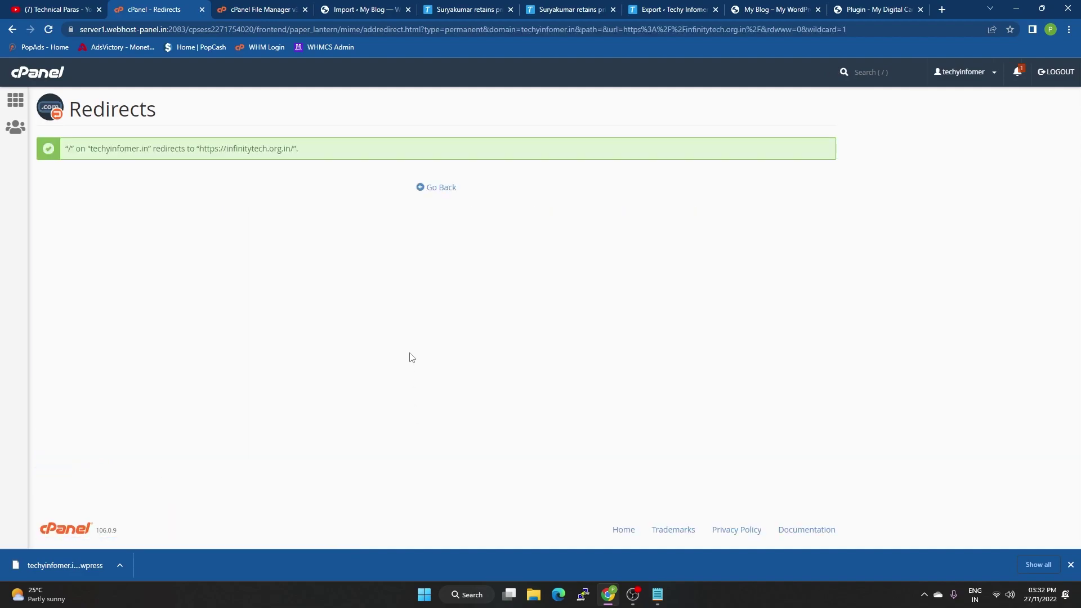
pyautogui.click(431, 188)
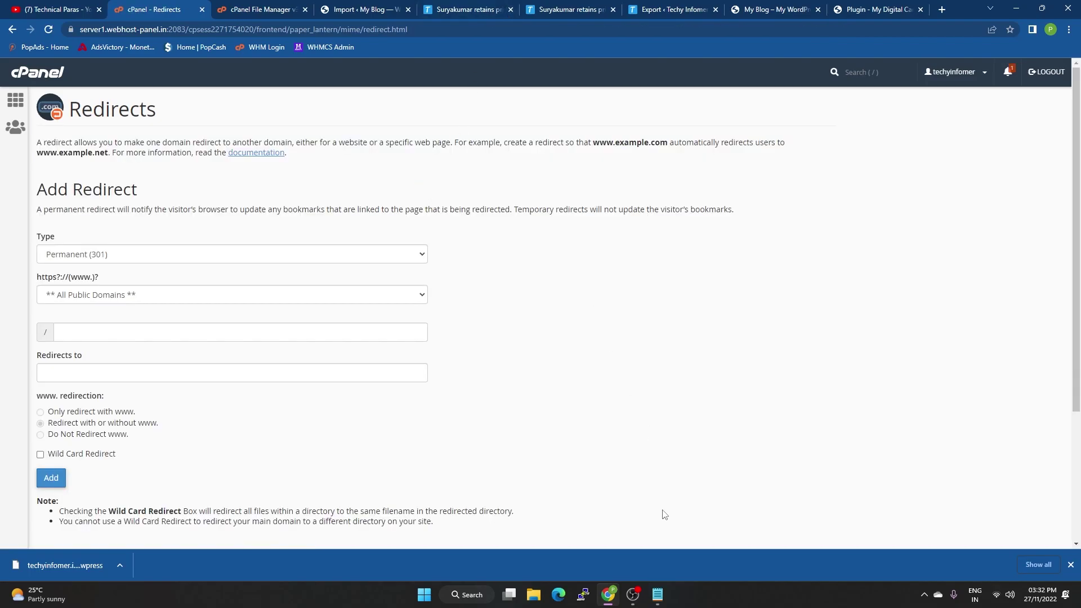
# - Review the old article URL saved in Notepad, and reload that techyinfomer.in article in its browser tab to test the redirect
pyautogui.click(657, 595)
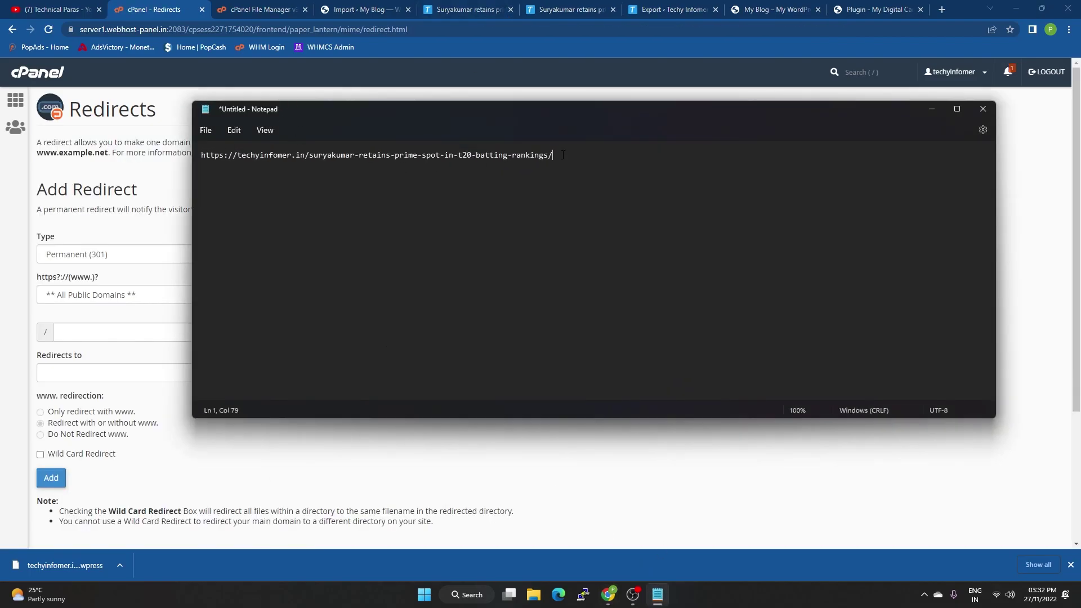
pyautogui.moveTo(562, 154); pyautogui.dragTo(184, 177)
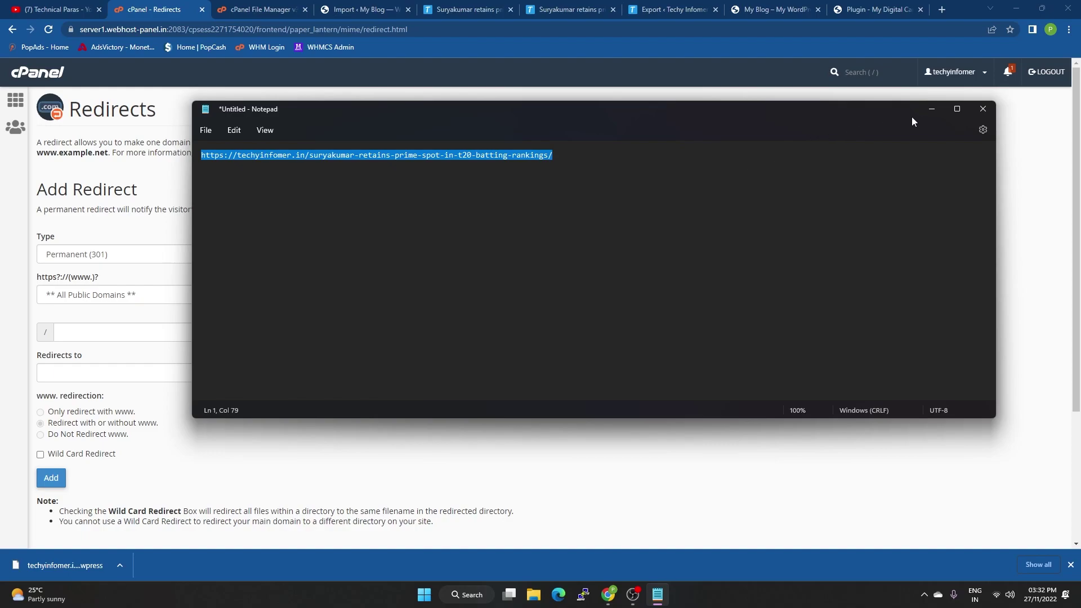
pyautogui.click(563, 9)
pyautogui.click(529, 28)
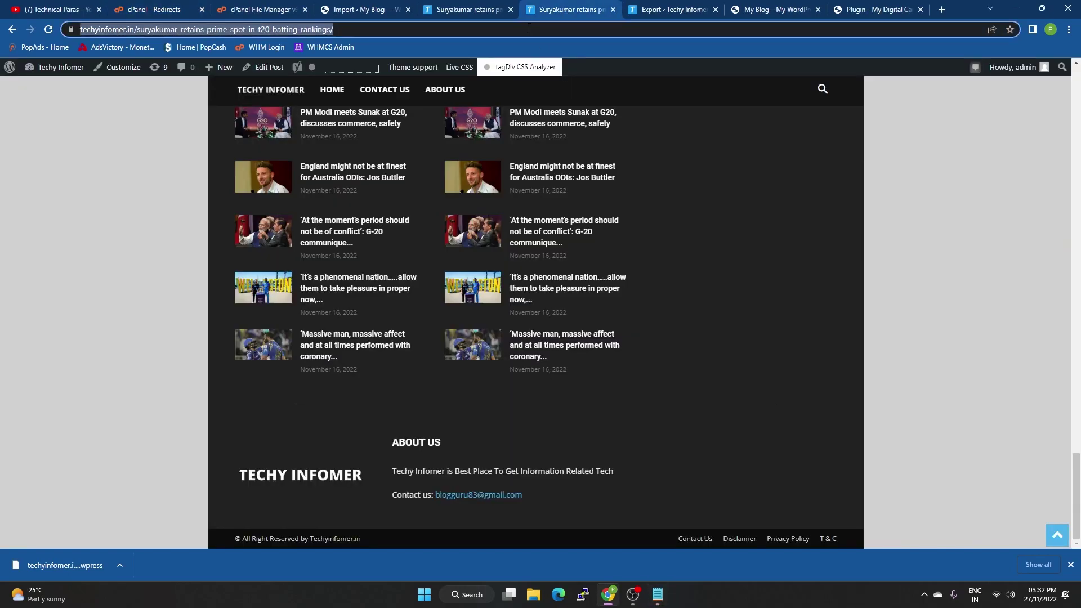
pyautogui.click(528, 28)
pyautogui.press('Return')
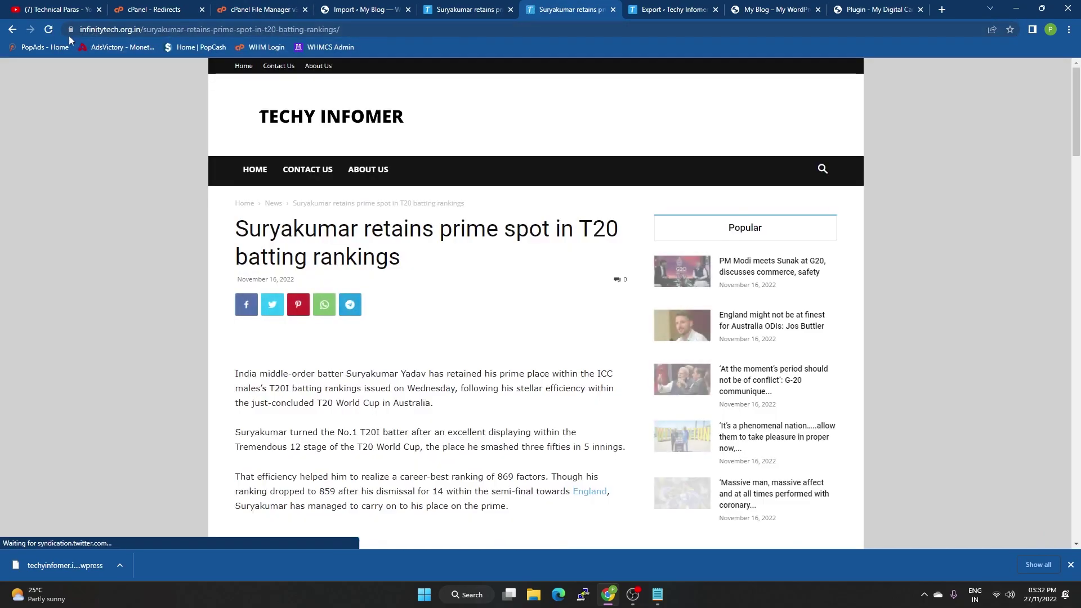
# - Examine the redirected article's body and heading on infinitytech.org.in, and switch to the open YouTube channel page
pyautogui.scroll(-15, 534, 280)
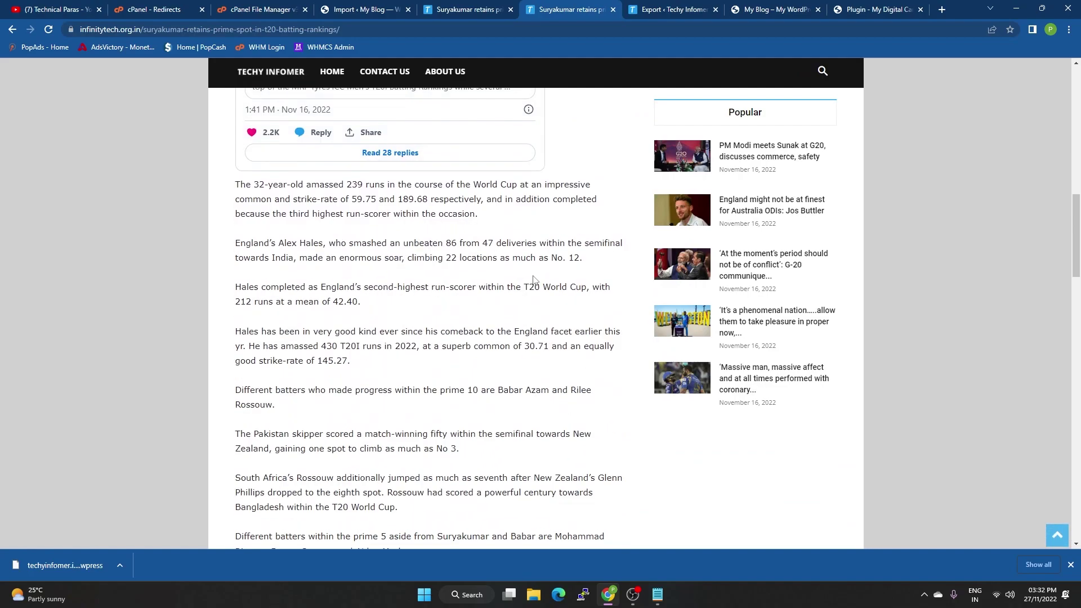
pyautogui.scroll(15, 534, 280)
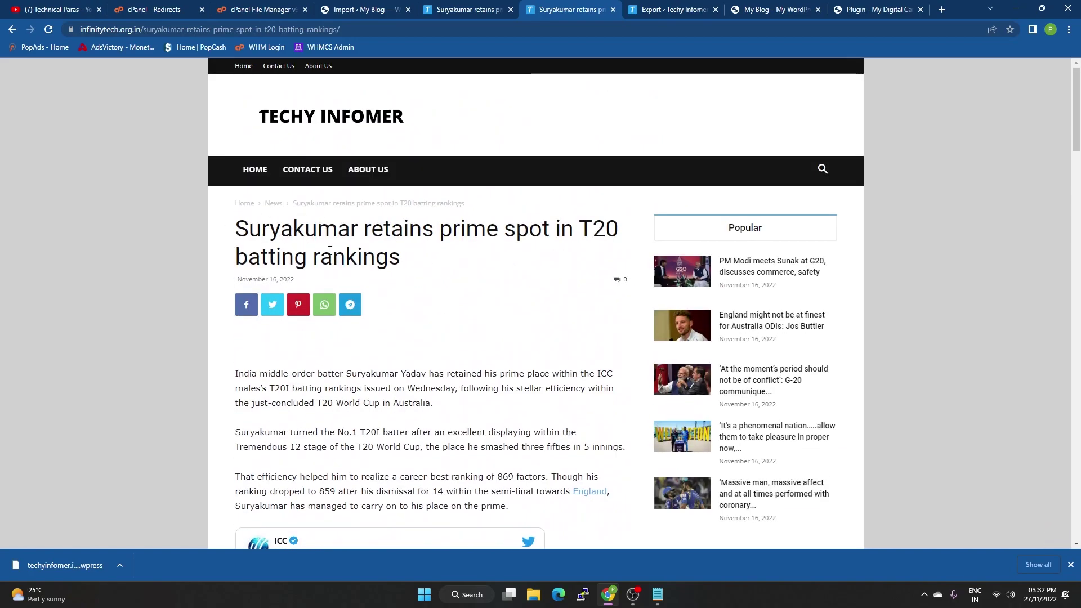
pyautogui.moveTo(408, 257); pyautogui.dragTo(250, 228)
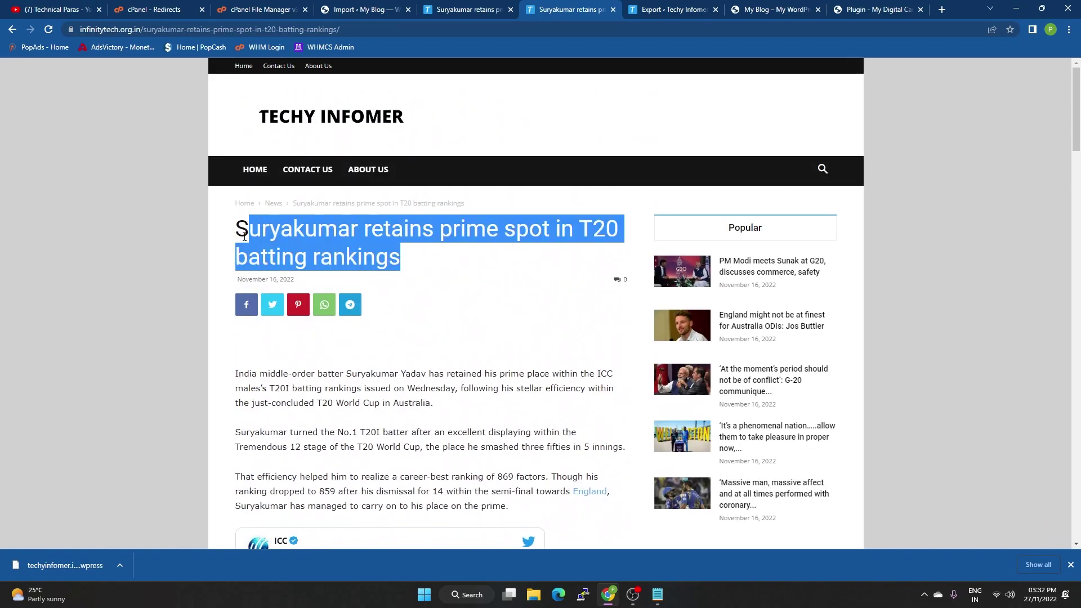
pyautogui.click(2, 11)
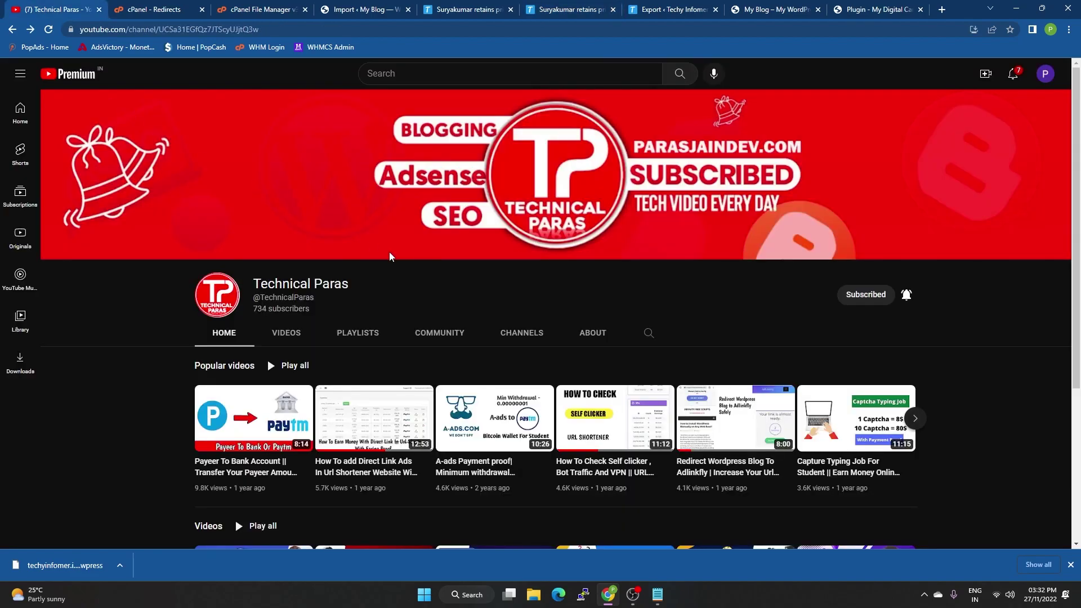